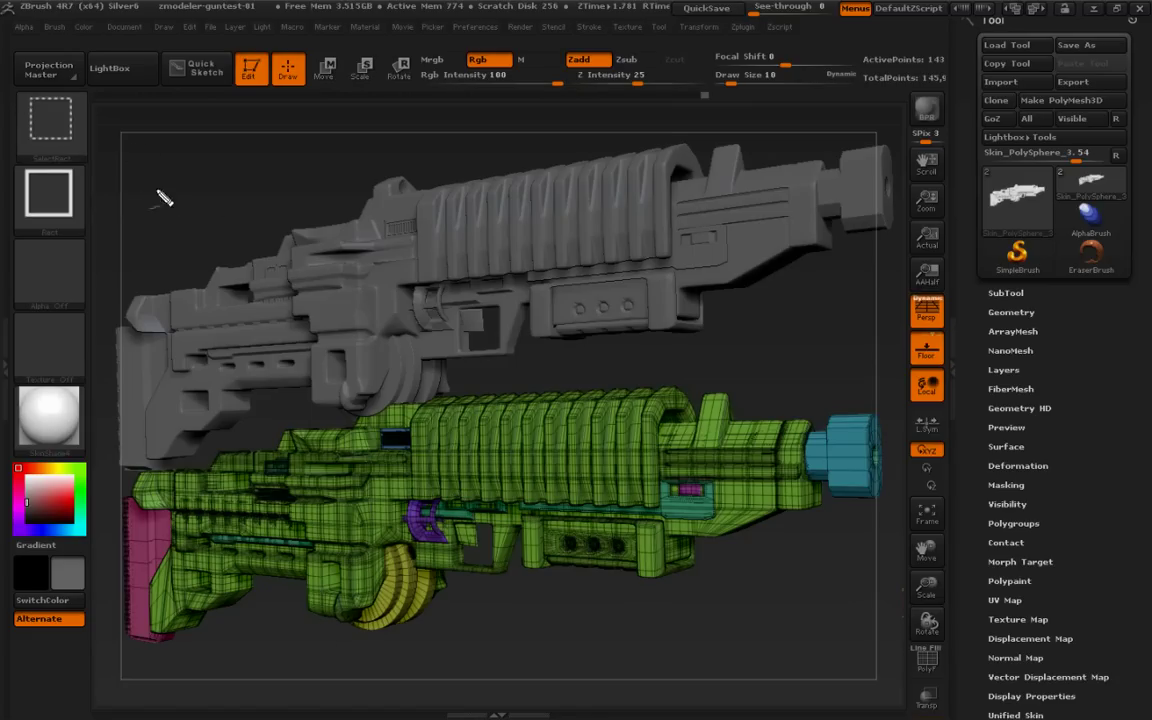
{"action": "mouse_move", "coordinate": [148, 132]}
{"action": "left_mouse_down"}
{"action": "mouse_move", "coordinate": [237, 140]}
{"action": "mouse_move", "coordinate": [265, 113]}
{"action": "mouse_move", "coordinate": [348, 98]}
{"action": "mouse_move", "coordinate": [376, 112]}
{"action": "left_mouse_up"}
{"action": "mouse_move", "coordinate": [147, 229]}
{"action": "left_mouse_down"}
{"action": "mouse_move", "coordinate": [250, 213]}
{"action": "mouse_move", "coordinate": [398, 157]}
{"action": "mouse_move", "coordinate": [440, 88]}
{"action": "left_mouse_up"}
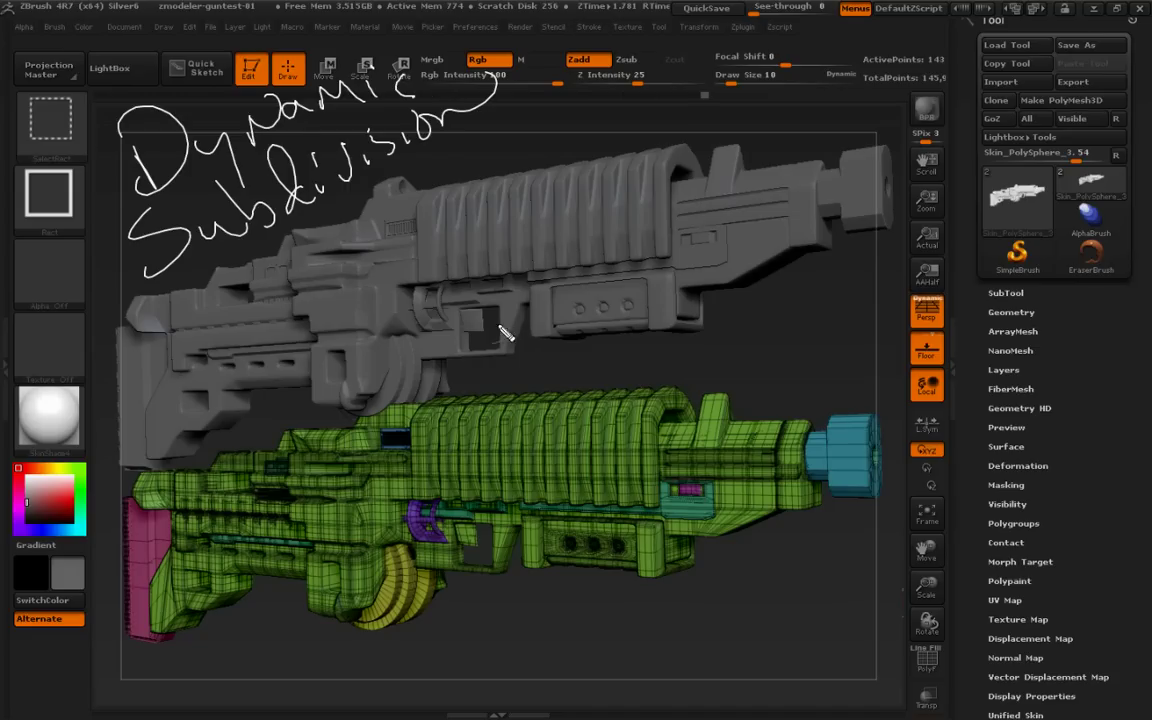
{"action": "mouse_move", "coordinate": [360, 185]}
{"action": "left_mouse_down"}
{"action": "mouse_move", "coordinate": [711, 188]}
{"action": "mouse_move", "coordinate": [969, 353]}
{"action": "left_mouse_up"}
{"action": "left_click_drag", "start_coordinate": [1055, 306], "coordinate": [963, 295]}
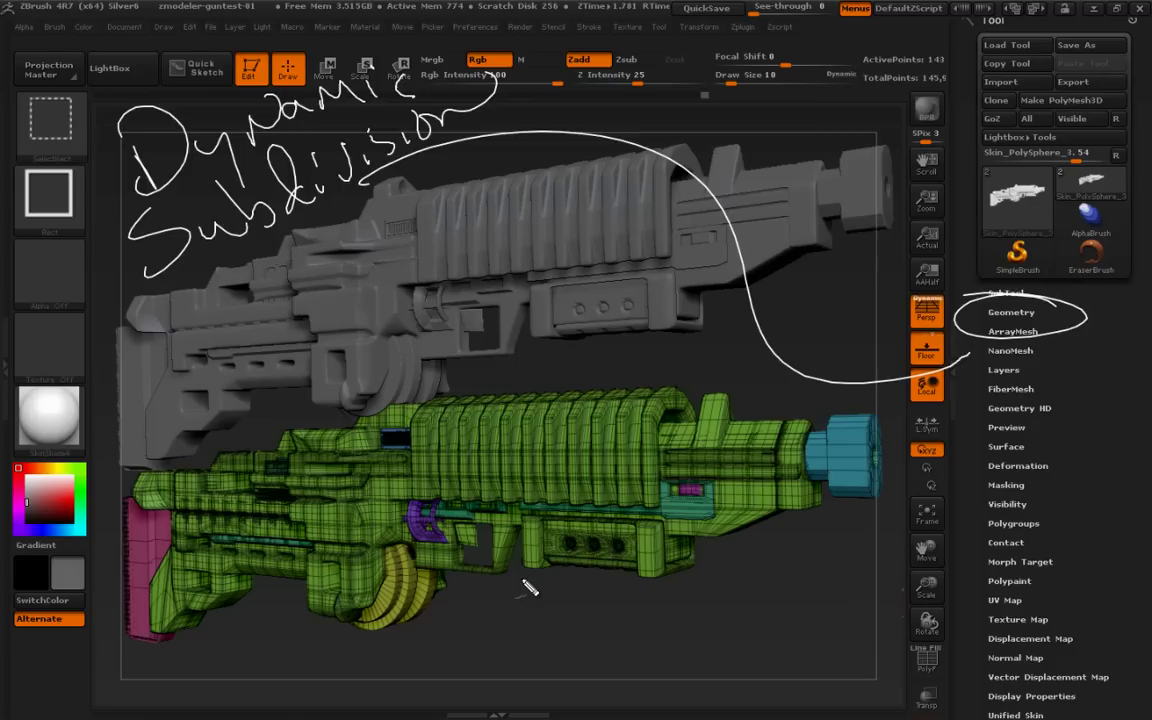
{"action": "key", "text": "Escape"}
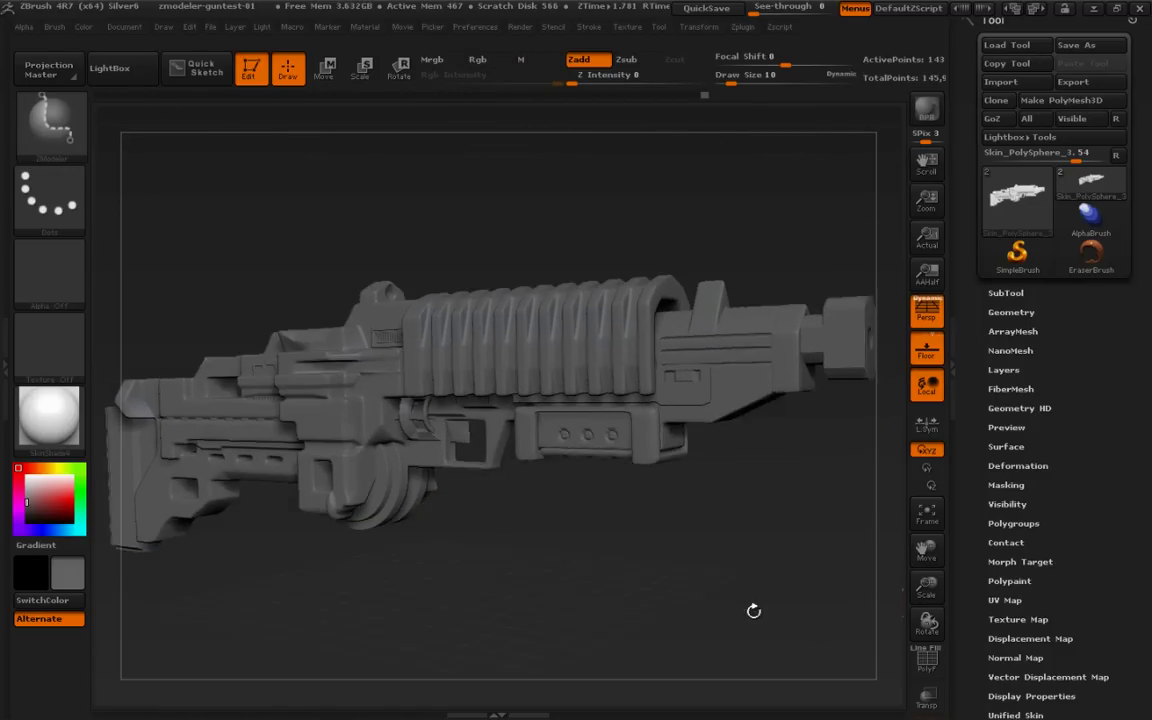
Examine the gun mesh from several angles, checking the wireframe around the edges of the ribbed barrel cover.
{"action": "mouse_move", "coordinate": [754, 610]}
{"action": "left_mouse_down"}
{"action": "mouse_move", "coordinate": [798, 591]}
{"action": "mouse_move", "coordinate": [692, 561]}
{"action": "mouse_move", "coordinate": [717, 594]}
{"action": "mouse_move", "coordinate": [766, 555]}
{"action": "mouse_move", "coordinate": [781, 579]}
{"action": "mouse_move", "coordinate": [815, 543]}
{"action": "mouse_move", "coordinate": [789, 584]}
{"action": "mouse_move", "coordinate": [690, 543]}
{"action": "mouse_move", "coordinate": [797, 586]}
{"action": "mouse_move", "coordinate": [716, 526]}
{"action": "mouse_move", "coordinate": [752, 593]}
{"action": "mouse_move", "coordinate": [771, 597]}
{"action": "left_mouse_up"}
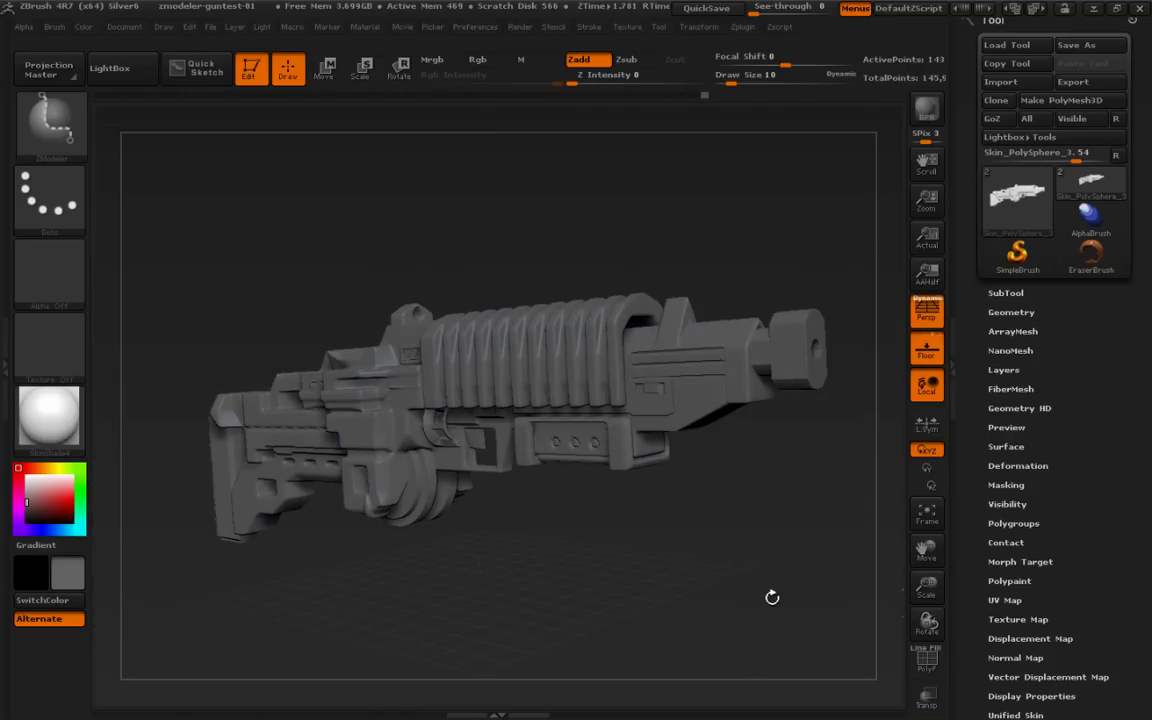
{"action": "left_click_drag", "start_coordinate": [667, 597], "coordinate": [617, 543]}
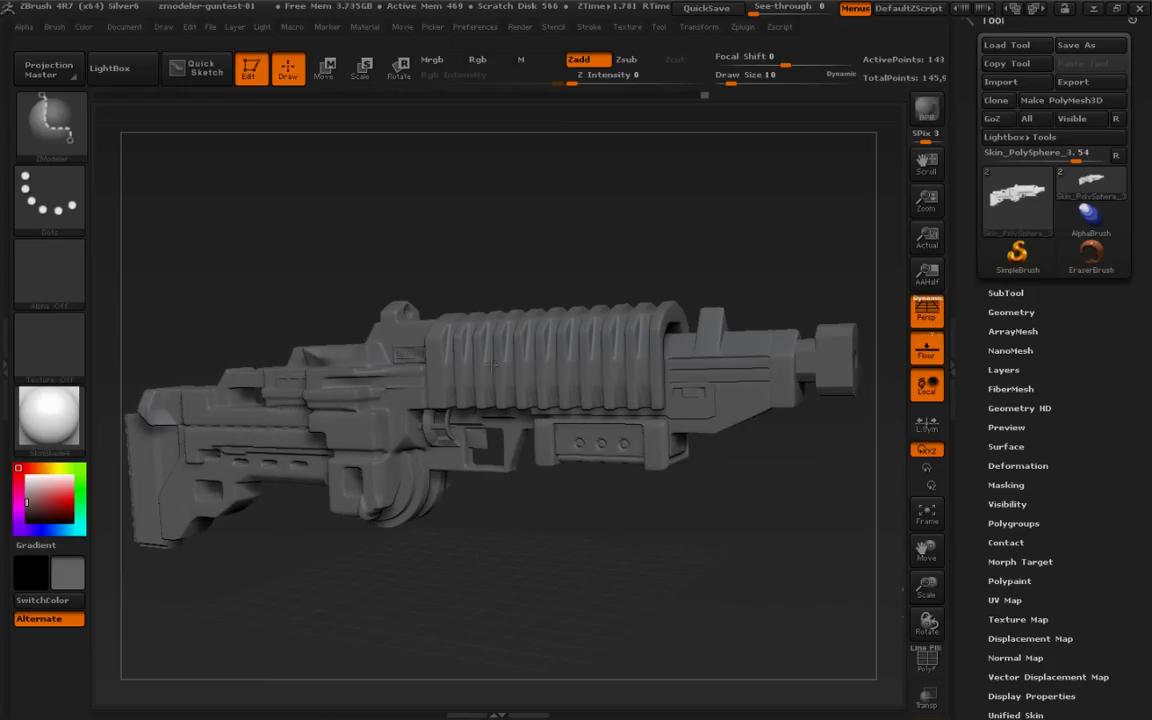
{"action": "left_click_drag", "start_coordinate": [737, 565], "coordinate": [829, 643]}
{"action": "key", "text": "shift+f"}
{"action": "key", "text": "ctrl+shift"}
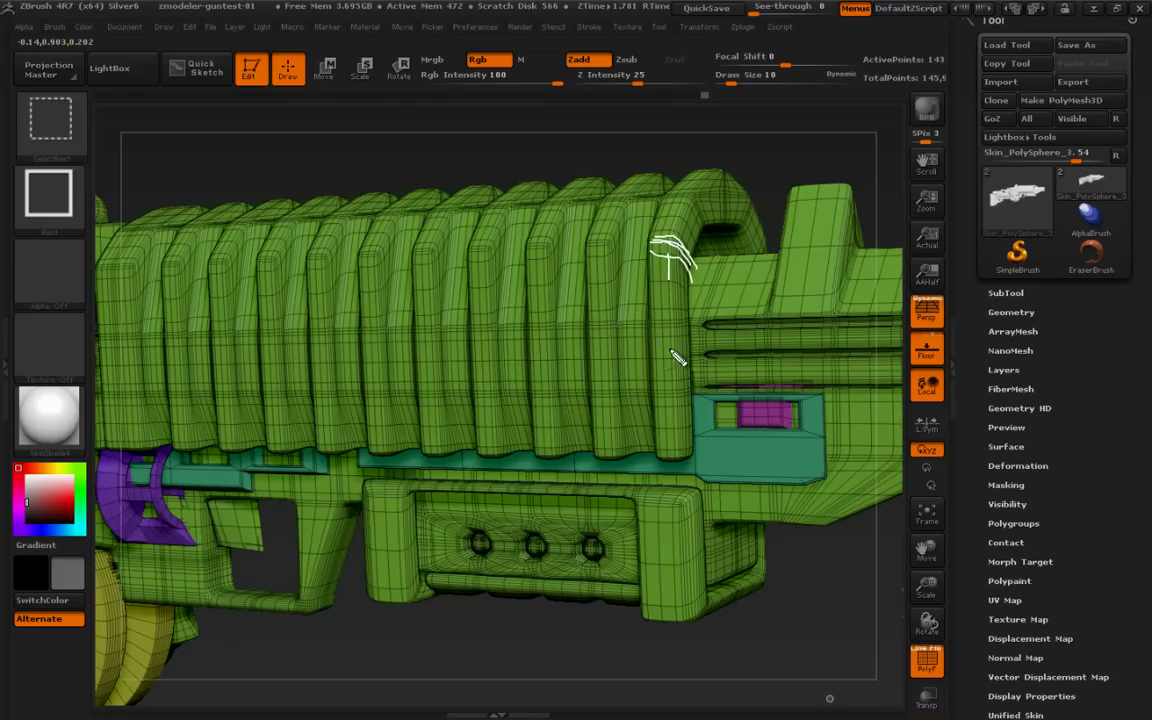
{"action": "mouse_move", "coordinate": [670, 350]}
{"action": "left_mouse_down"}
{"action": "mouse_move", "coordinate": [679, 449]}
{"action": "mouse_move", "coordinate": [677, 348]}
{"action": "left_mouse_up"}
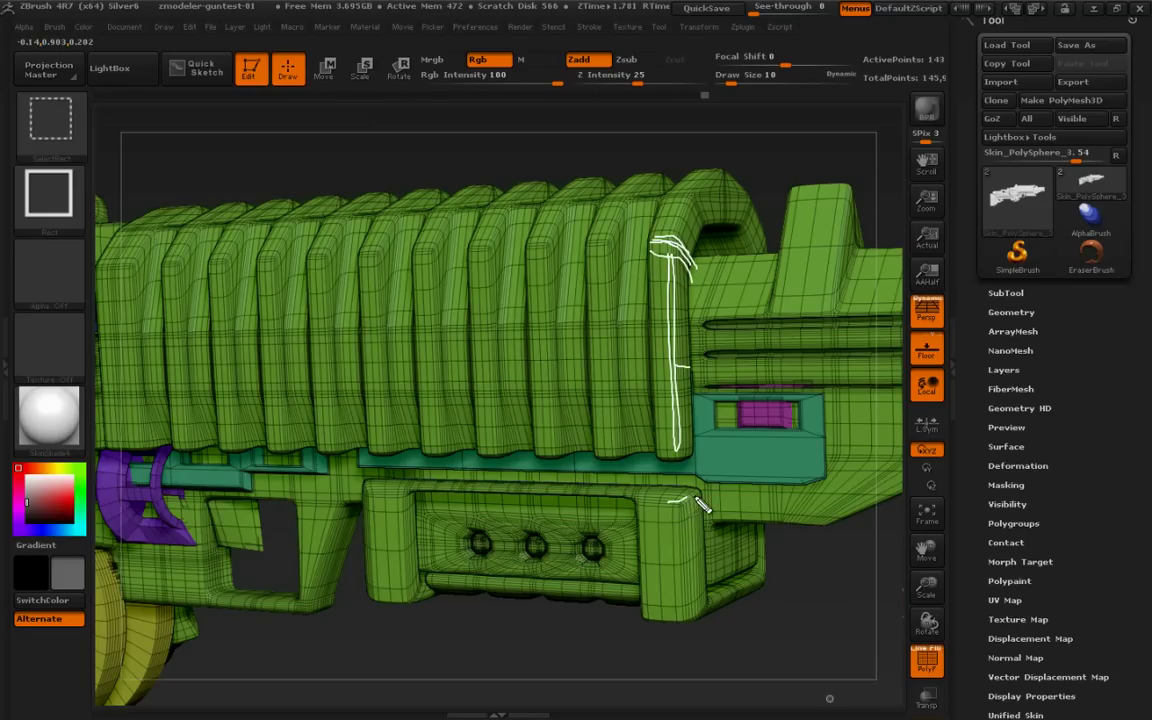
{"action": "mouse_move", "coordinate": [698, 520]}
{"action": "left_mouse_down"}
{"action": "mouse_move", "coordinate": [688, 582]}
{"action": "mouse_move", "coordinate": [700, 512]}
{"action": "left_mouse_up"}
{"action": "key", "text": "Escape"}
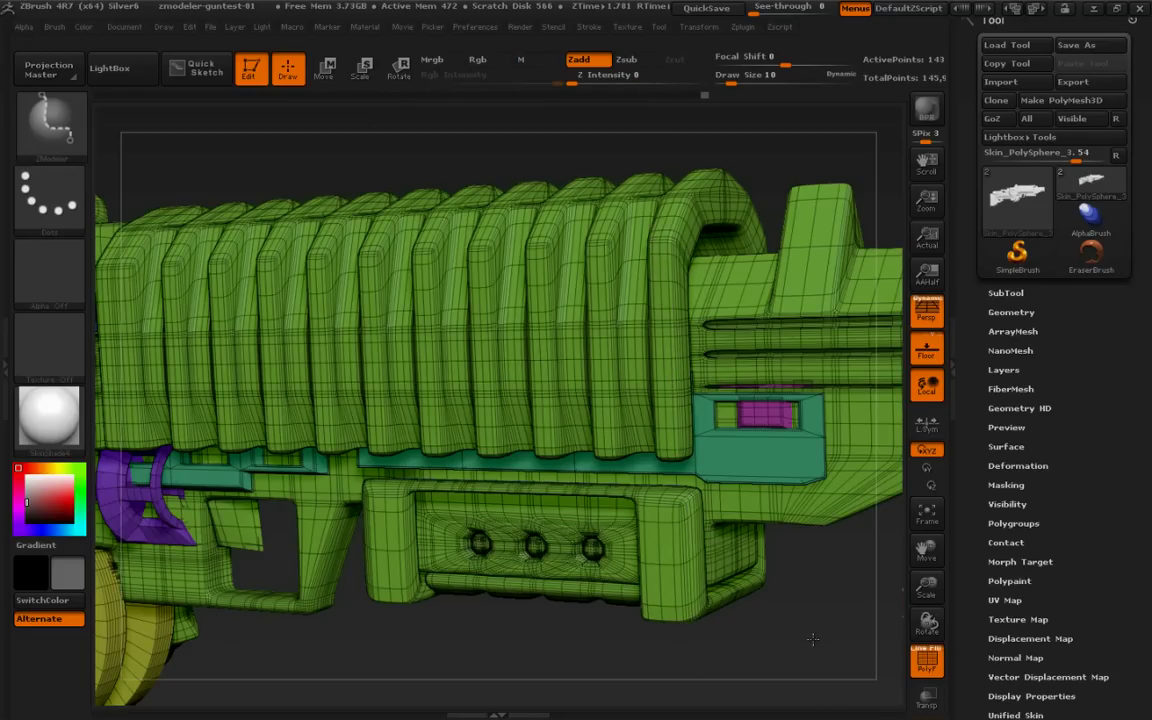
{"action": "mouse_move", "coordinate": [804, 640]}
{"action": "left_mouse_down"}
{"action": "mouse_move", "coordinate": [818, 637]}
{"action": "mouse_move", "coordinate": [792, 599]}
{"action": "mouse_move", "coordinate": [824, 586]}
{"action": "left_mouse_up"}
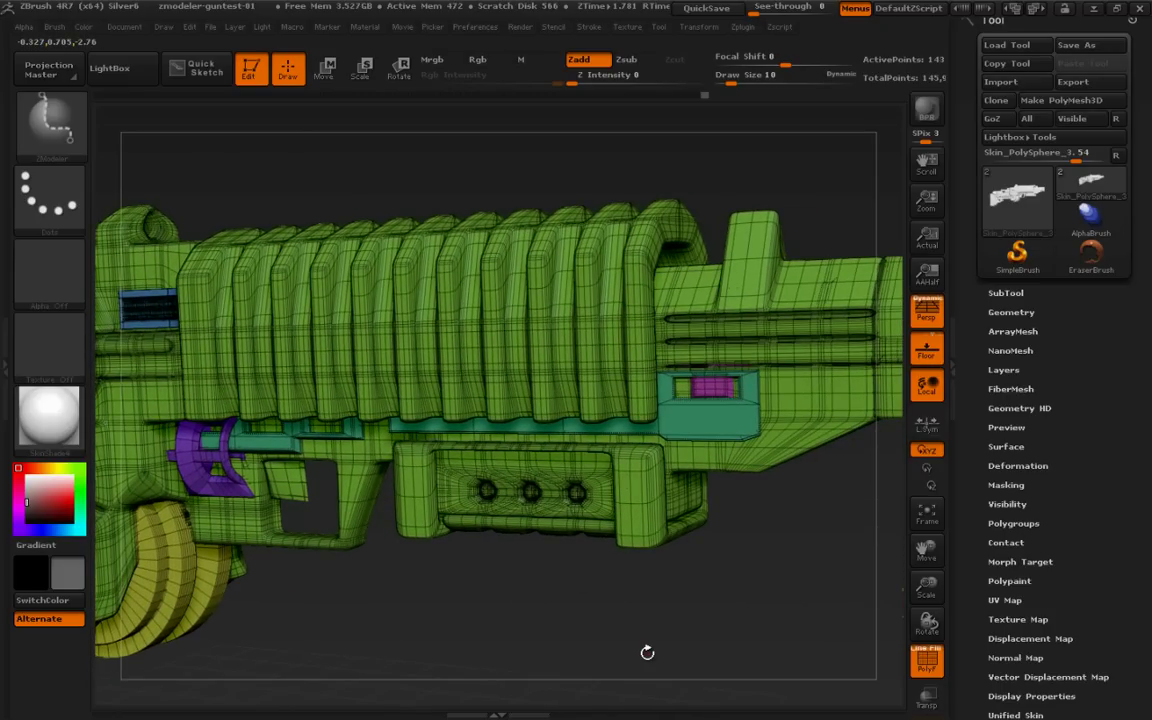
{"action": "key", "text": "shift"}
{"action": "key", "text": "shift+f"}
Sculpt small bumps on the slanted face atop the gun's rear body using the Blob brush with Alpha 06 and draw size 65.
{"action": "mouse_move", "coordinate": [805, 630]}
{"action": "left_mouse_down", "text": "alt"}
{"action": "mouse_move", "coordinate": [715, 558]}
{"action": "mouse_move", "coordinate": [820, 566]}
{"action": "mouse_move", "coordinate": [841, 582]}
{"action": "mouse_move", "coordinate": [789, 584]}
{"action": "mouse_move", "coordinate": [711, 527]}
{"action": "mouse_move", "coordinate": [738, 589]}
{"action": "mouse_move", "coordinate": [812, 522]}
{"action": "mouse_move", "coordinate": [830, 601]}
{"action": "mouse_move", "coordinate": [705, 530]}
{"action": "mouse_move", "coordinate": [843, 477]}
{"action": "mouse_move", "coordinate": [871, 421]}
{"action": "left_mouse_up", "text": "alt"}
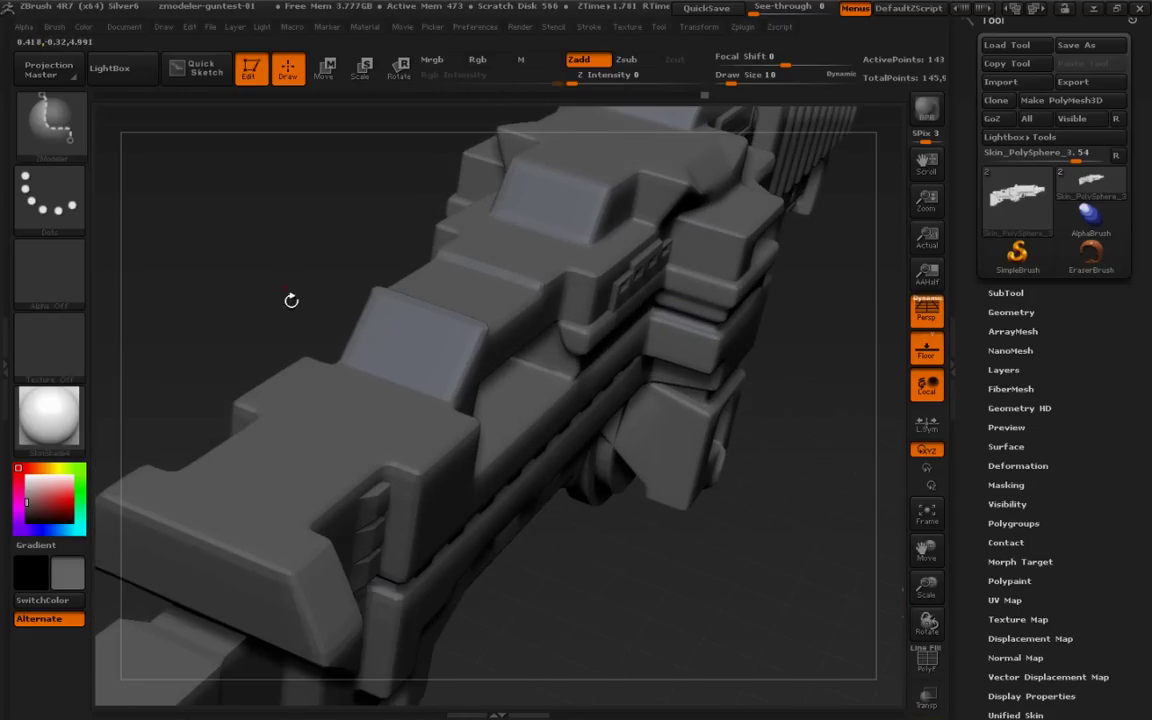
{"action": "key", "text": "b"}
{"action": "key", "text": "b"}
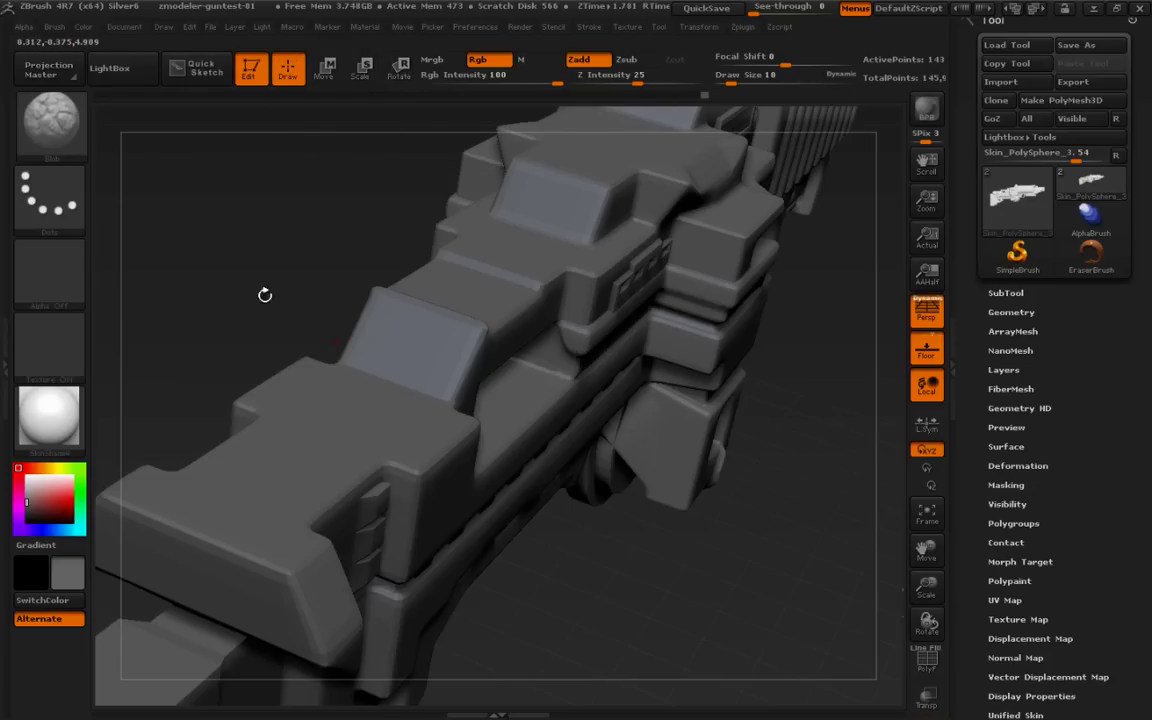
{"action": "left_click", "coordinate": [60, 283]}
{"action": "left_click_drag", "start_coordinate": [322, 377], "coordinate": [480, 381]}
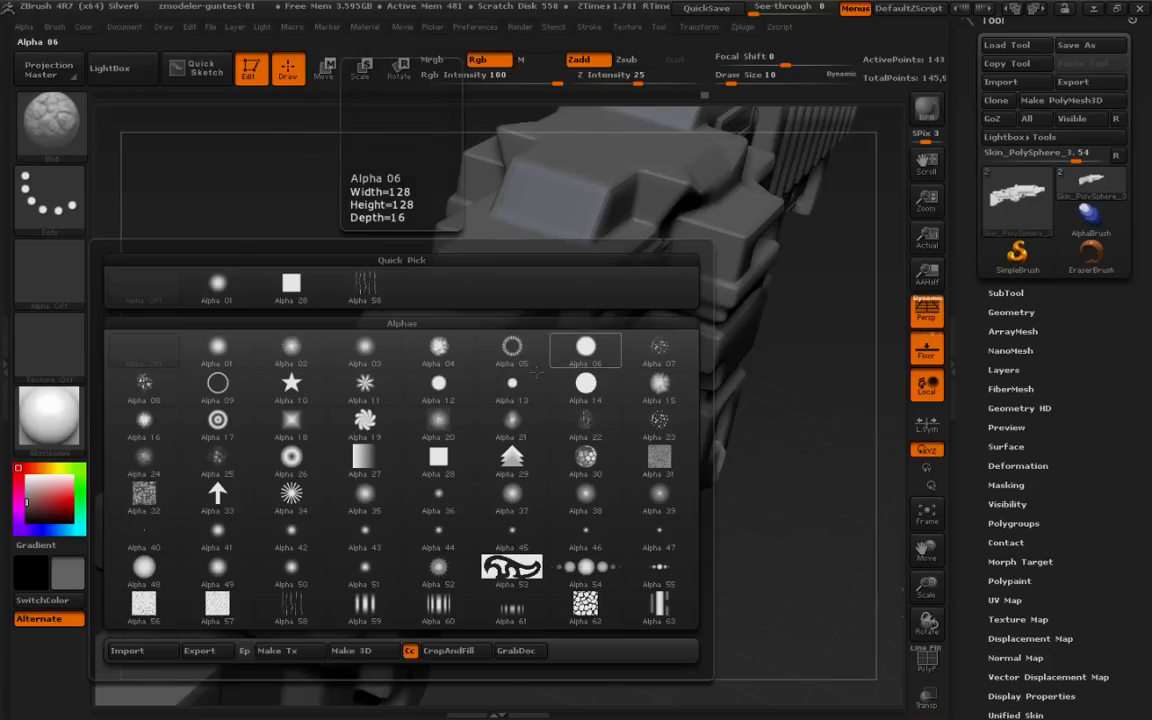
{"action": "left_click", "coordinate": [585, 382]}
{"action": "key", "text": "s"}
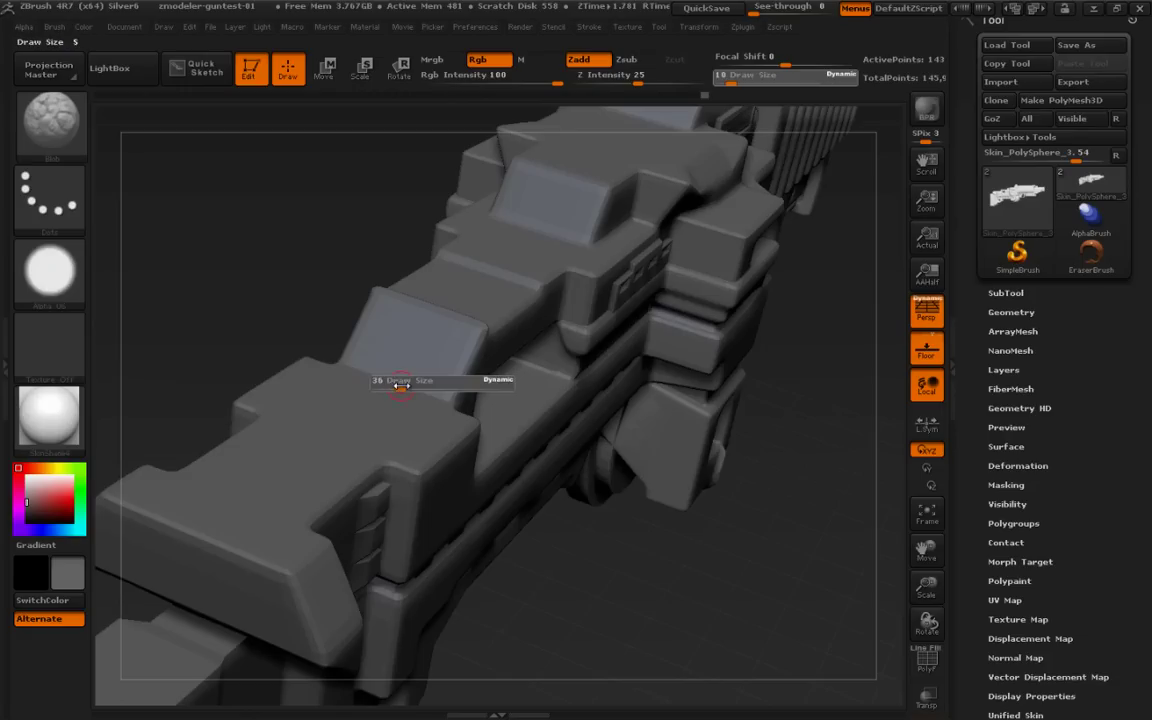
{"action": "left_click_drag", "start_coordinate": [409, 387], "coordinate": [411, 387]}
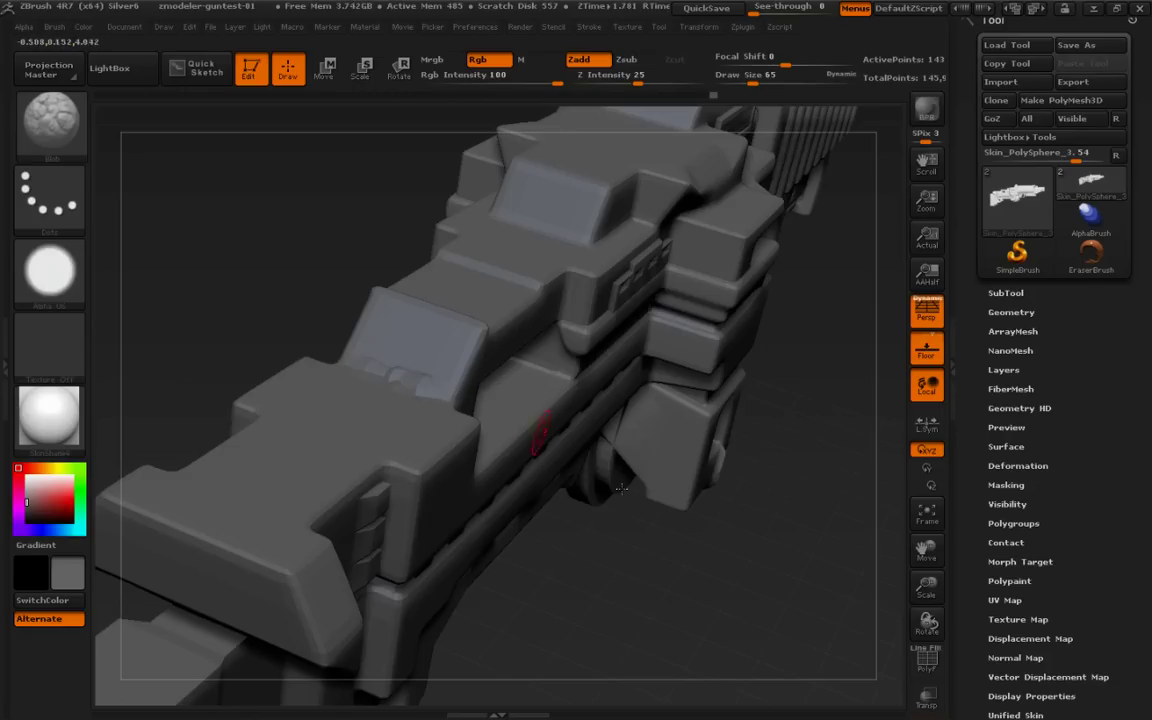
{"action": "left_click_drag", "start_coordinate": [745, 590], "coordinate": [653, 541]}
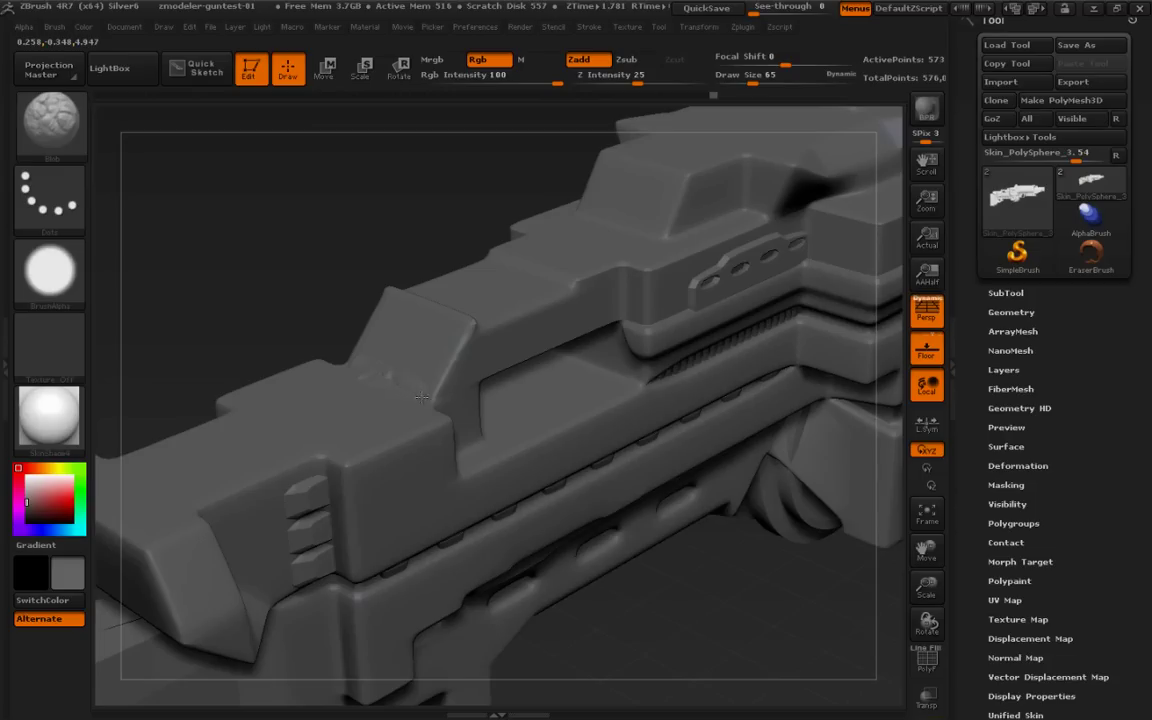
Make Skin_PolySphere_4 the active subtool.
{"action": "left_click_drag", "start_coordinate": [650, 612], "coordinate": [650, 560], "text": "alt"}
{"action": "left_click_drag", "start_coordinate": [750, 630], "coordinate": [698, 598]}
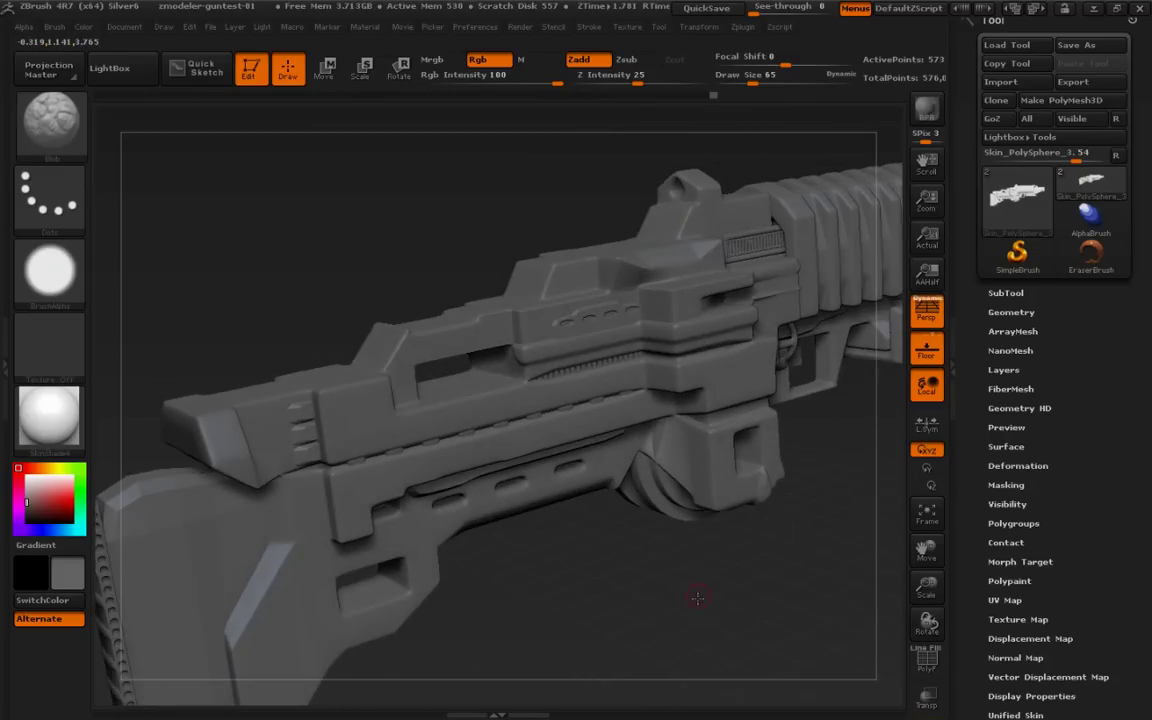
{"action": "mouse_move", "coordinate": [697, 597]}
{"action": "right_mouse_down"}
{"action": "mouse_move", "coordinate": [746, 614]}
{"action": "mouse_move", "coordinate": [733, 594]}
{"action": "mouse_move", "coordinate": [764, 625]}
{"action": "mouse_move", "coordinate": [766, 602]}
{"action": "mouse_move", "coordinate": [724, 565]}
{"action": "mouse_move", "coordinate": [749, 525]}
{"action": "right_mouse_up"}
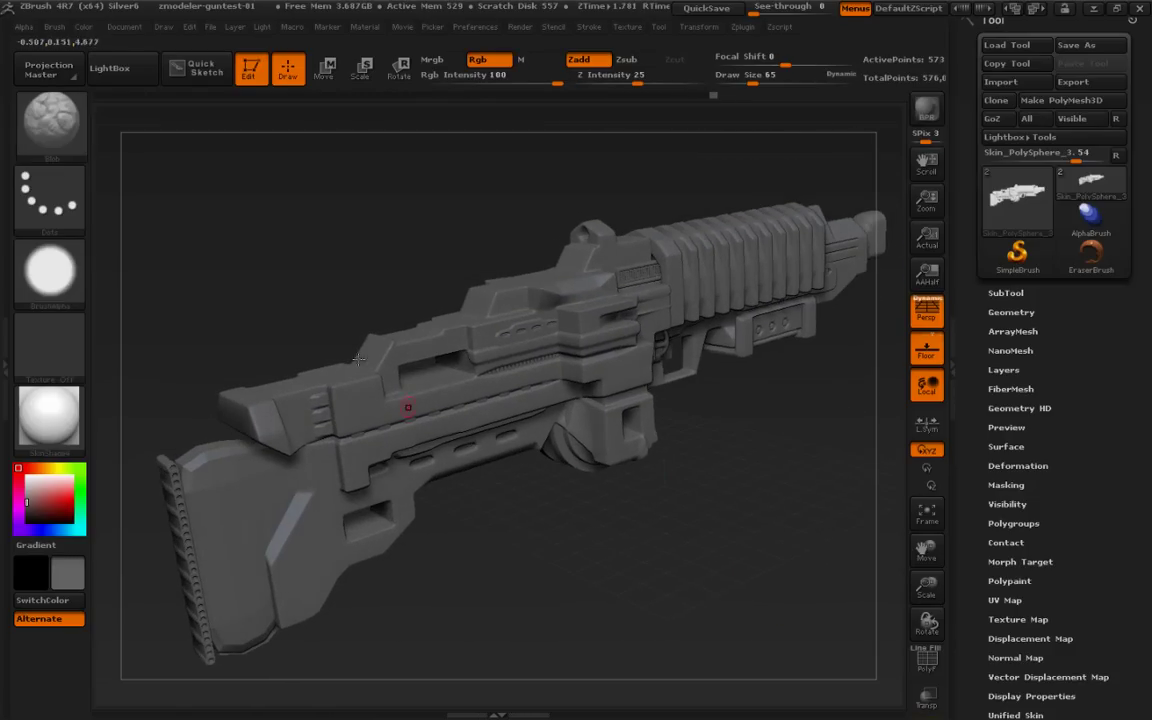
{"action": "left_click_drag", "start_coordinate": [932, 547], "coordinate": [908, 534]}
{"action": "left_click", "coordinate": [1005, 292]}
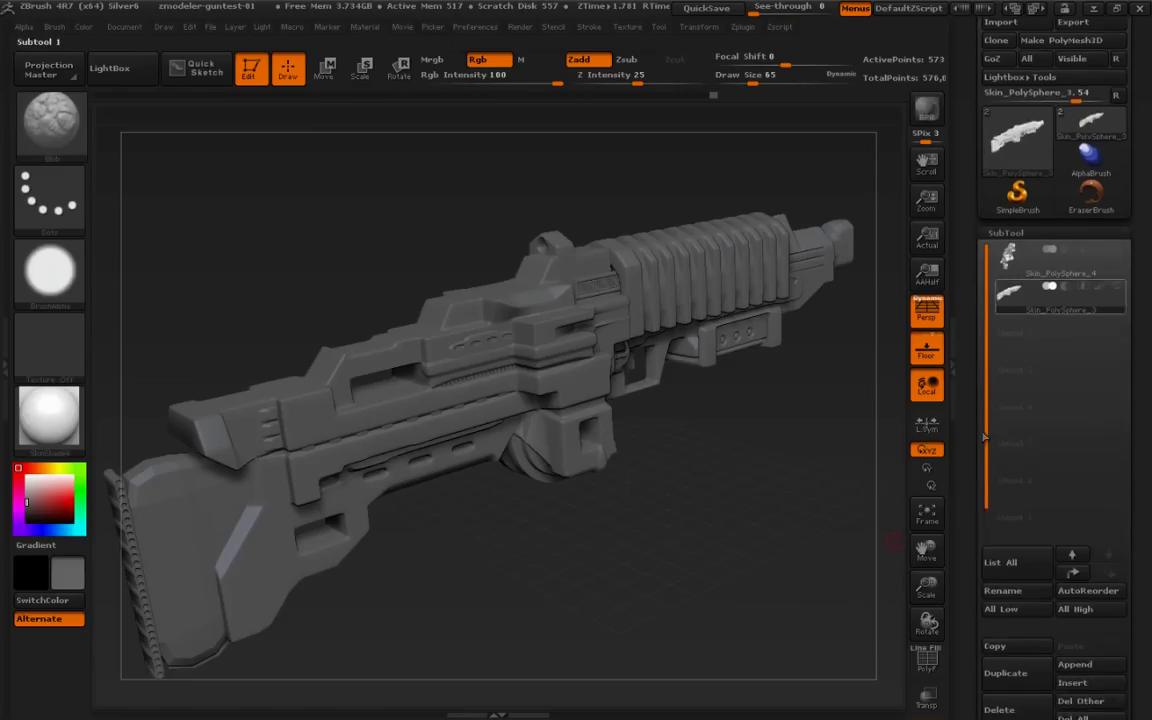
{"action": "left_click", "coordinate": [1060, 120]}
{"action": "mouse_move", "coordinate": [792, 523]}
{"action": "left_mouse_down"}
{"action": "mouse_move", "coordinate": [784, 548]}
{"action": "mouse_move", "coordinate": [803, 536]}
{"action": "left_mouse_up"}
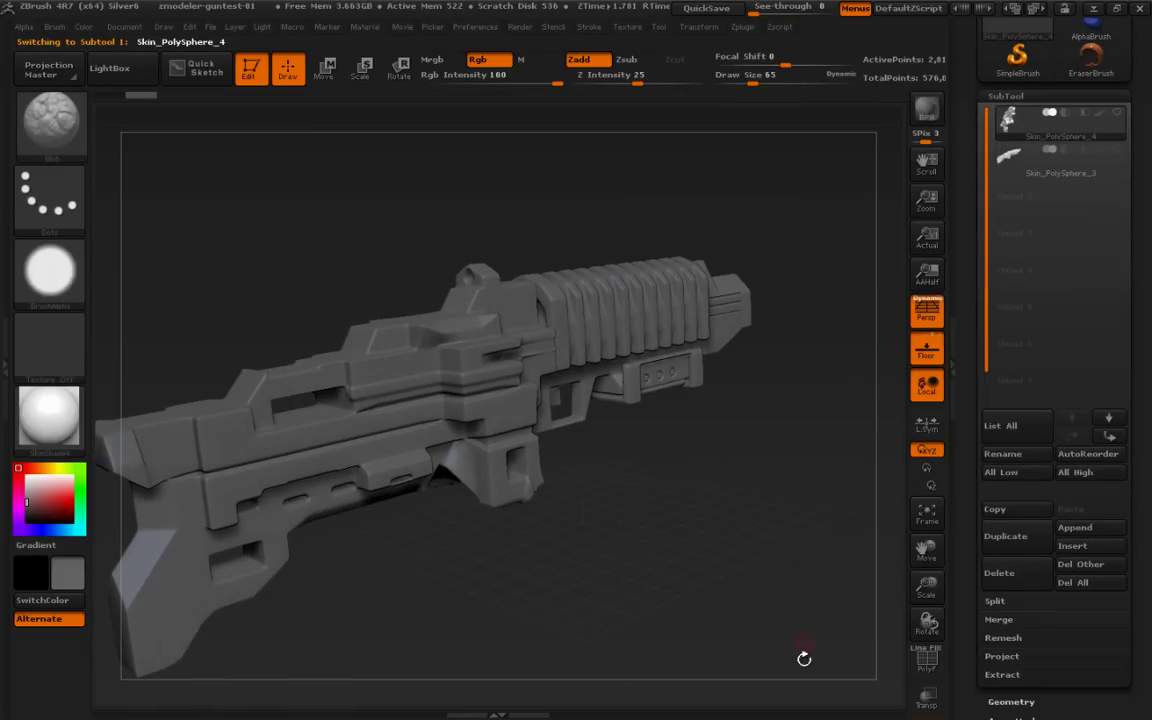
Open the Dynamic Subdiv settings in the geometry options of the active subtool.
{"action": "left_click", "coordinate": [1006, 96]}
{"action": "left_click", "coordinate": [1022, 114]}
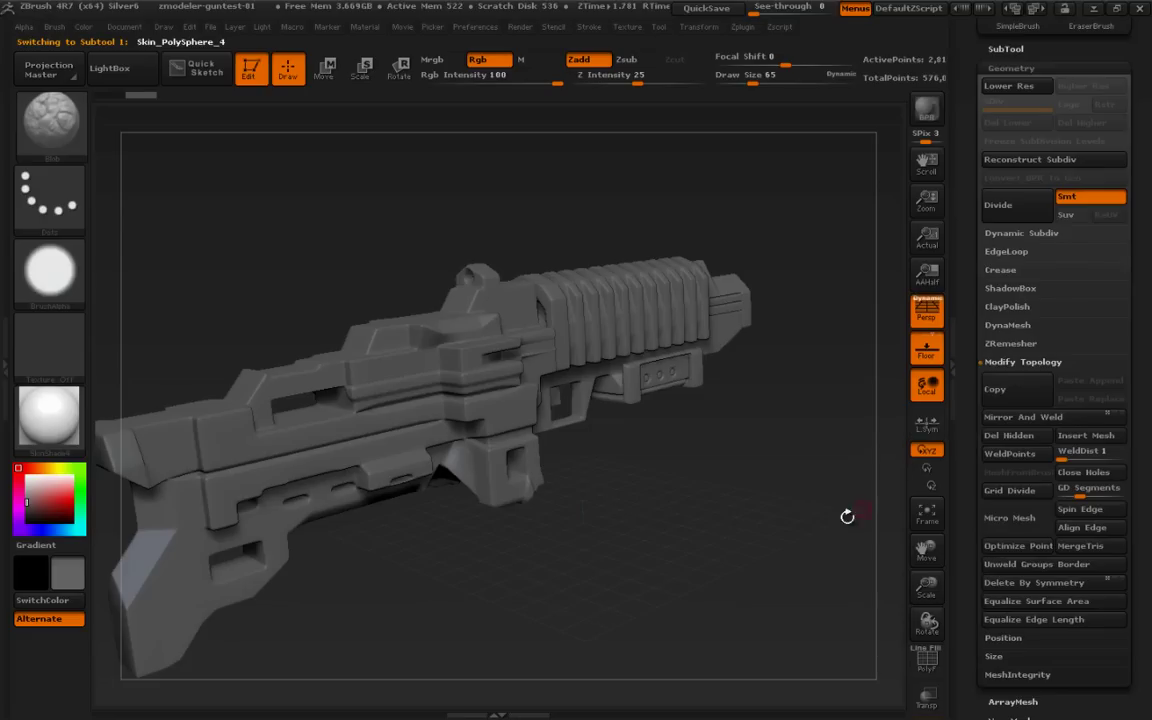
{"action": "left_click", "coordinate": [1010, 236]}
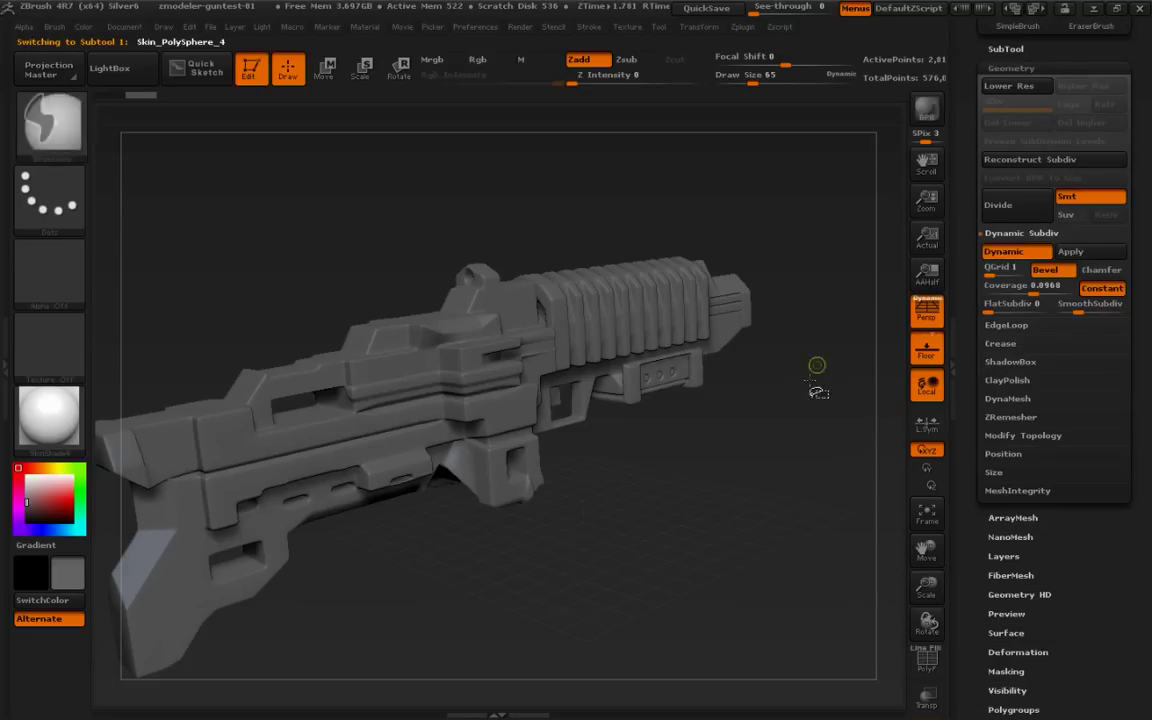
{"action": "key", "text": "ctrl+shift+d"}
{"action": "mouse_move", "coordinate": [1078, 224]}
{"action": "left_mouse_down"}
{"action": "mouse_move", "coordinate": [940, 246]}
{"action": "mouse_move", "coordinate": [946, 221]}
{"action": "left_mouse_up"}
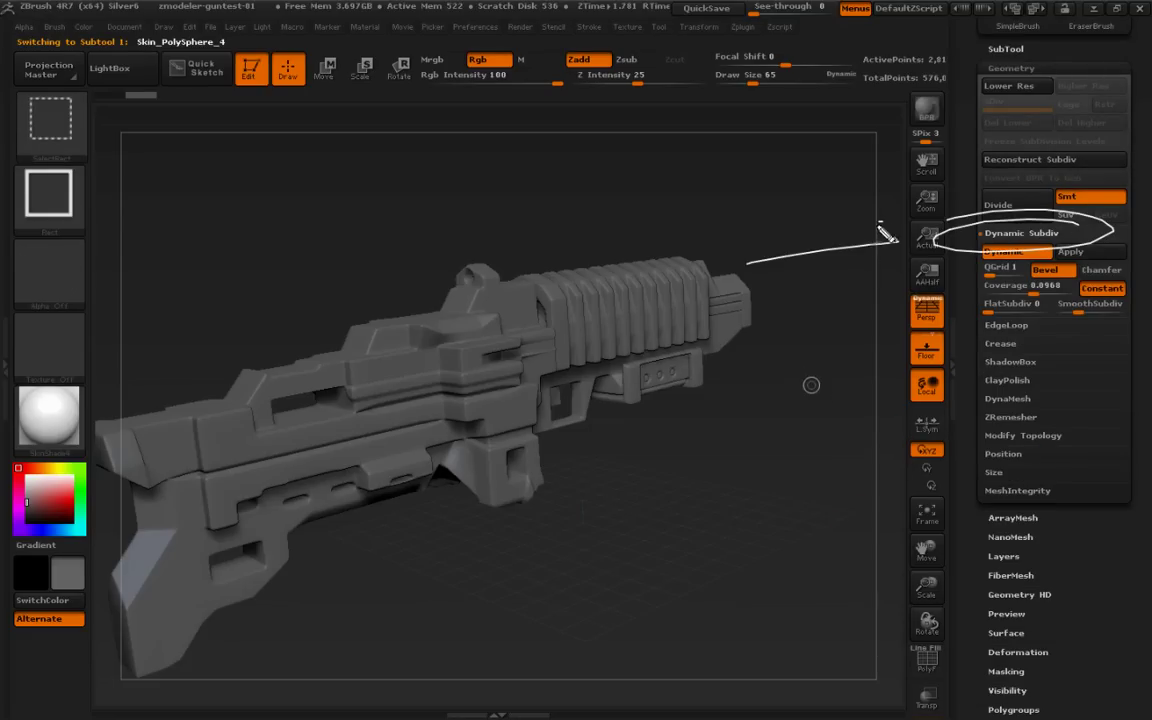
Turn off dynamic subdivision and display the wireframe with polygroup colours on the low-poly gun.
{"action": "mouse_move", "coordinate": [762, 531]}
{"action": "left_mouse_down"}
{"action": "mouse_move", "coordinate": [785, 526]}
{"action": "mouse_move", "coordinate": [824, 572]}
{"action": "mouse_move", "coordinate": [841, 525]}
{"action": "mouse_move", "coordinate": [841, 538]}
{"action": "left_mouse_up"}
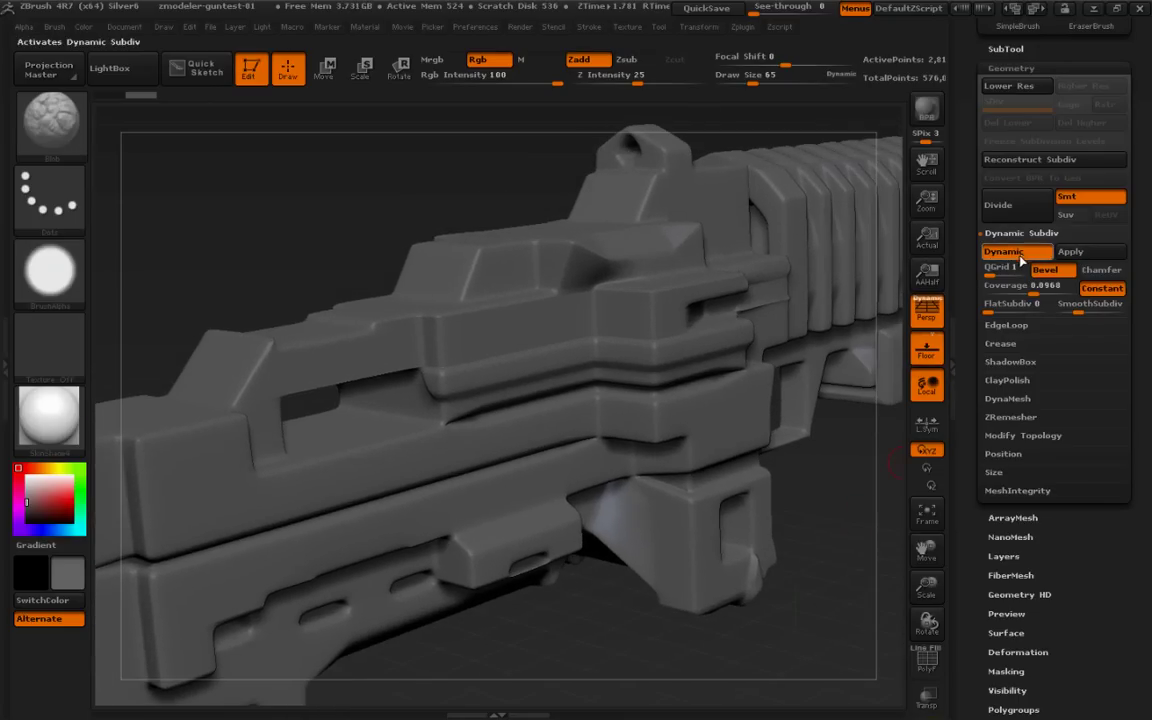
{"action": "key", "text": "shift+d"}
{"action": "key", "text": "shift+f"}
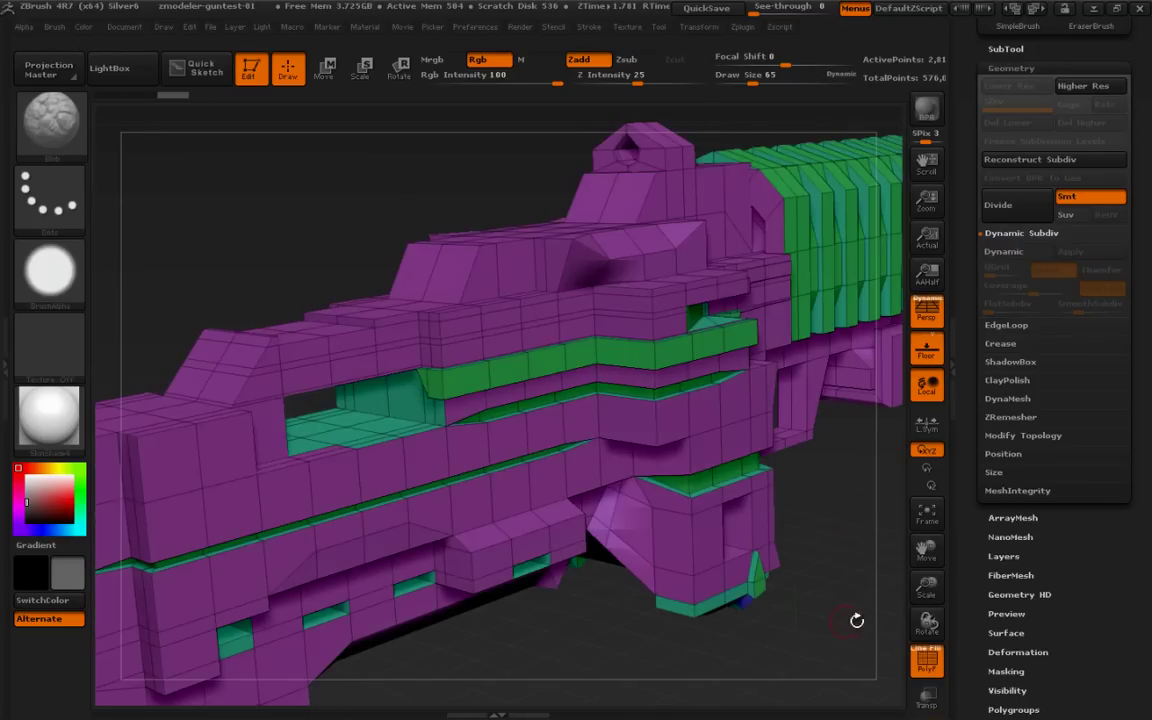
{"action": "mouse_move", "coordinate": [856, 620]}
{"action": "left_mouse_down", "text": "alt"}
{"action": "mouse_move", "coordinate": [777, 584]}
{"action": "mouse_move", "coordinate": [803, 604]}
{"action": "mouse_move", "coordinate": [792, 589]}
{"action": "mouse_move", "coordinate": [783, 616]}
{"action": "mouse_move", "coordinate": [796, 550]}
{"action": "mouse_move", "coordinate": [781, 610]}
{"action": "mouse_move", "coordinate": [675, 572]}
{"action": "mouse_move", "coordinate": [777, 658]}
{"action": "mouse_move", "coordinate": [805, 625]}
{"action": "mouse_move", "coordinate": [847, 635]}
{"action": "mouse_move", "coordinate": [762, 572]}
{"action": "mouse_move", "coordinate": [789, 571]}
{"action": "mouse_move", "coordinate": [771, 635]}
{"action": "mouse_move", "coordinate": [787, 613]}
{"action": "mouse_move", "coordinate": [872, 643]}
{"action": "mouse_move", "coordinate": [836, 609]}
{"action": "mouse_move", "coordinate": [890, 620]}
{"action": "left_mouse_up", "text": "alt"}
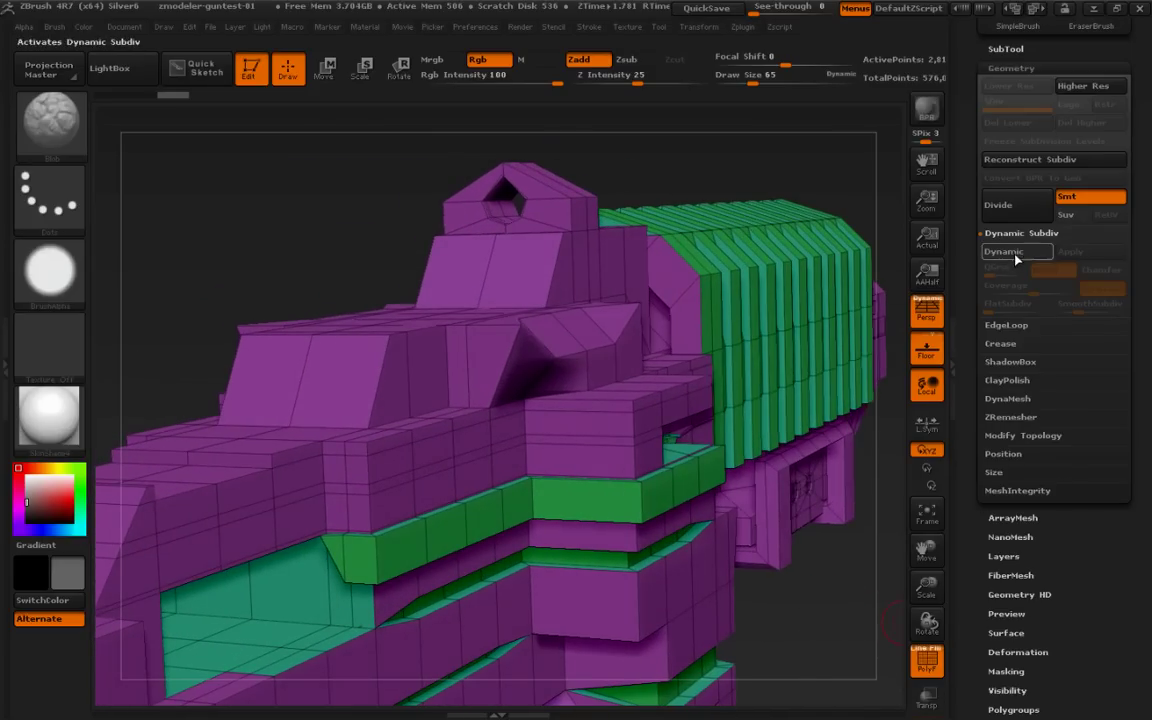
Enable dynamic subdivision with QGrid set to 0, and hide the wireframe on the smoothed gun.
{"action": "left_click", "coordinate": [1003, 251]}
{"action": "left_click", "coordinate": [986, 271]}
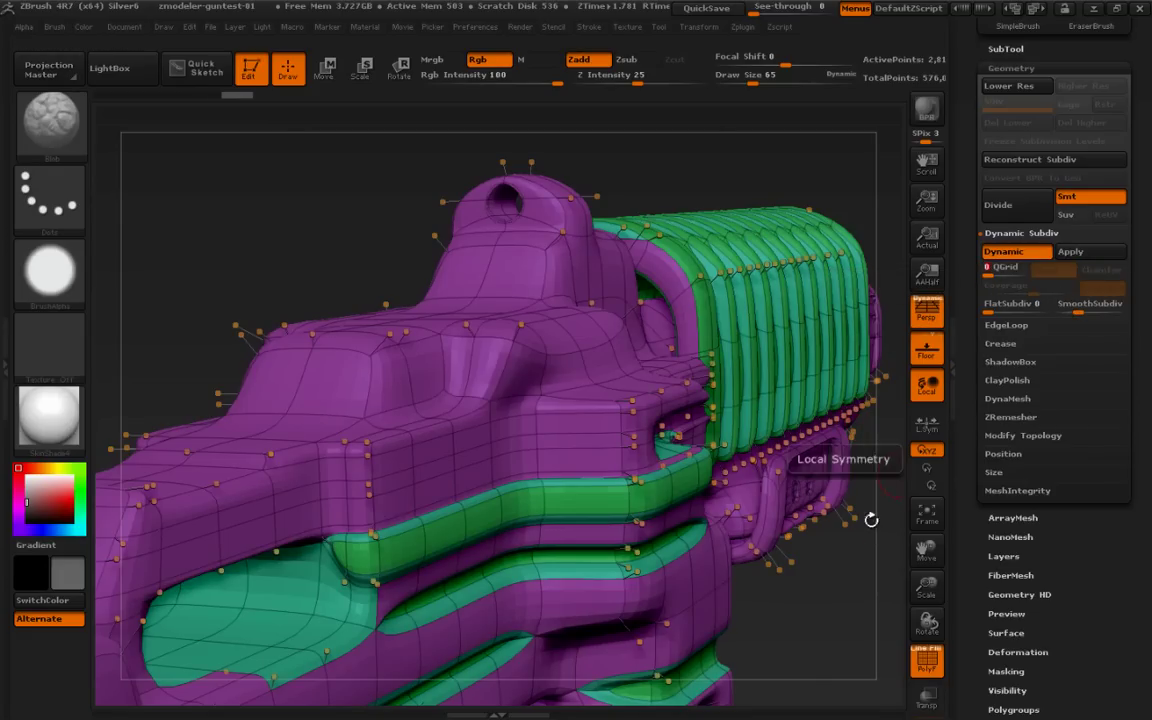
{"action": "left_click_drag", "start_coordinate": [842, 611], "coordinate": [820, 531]}
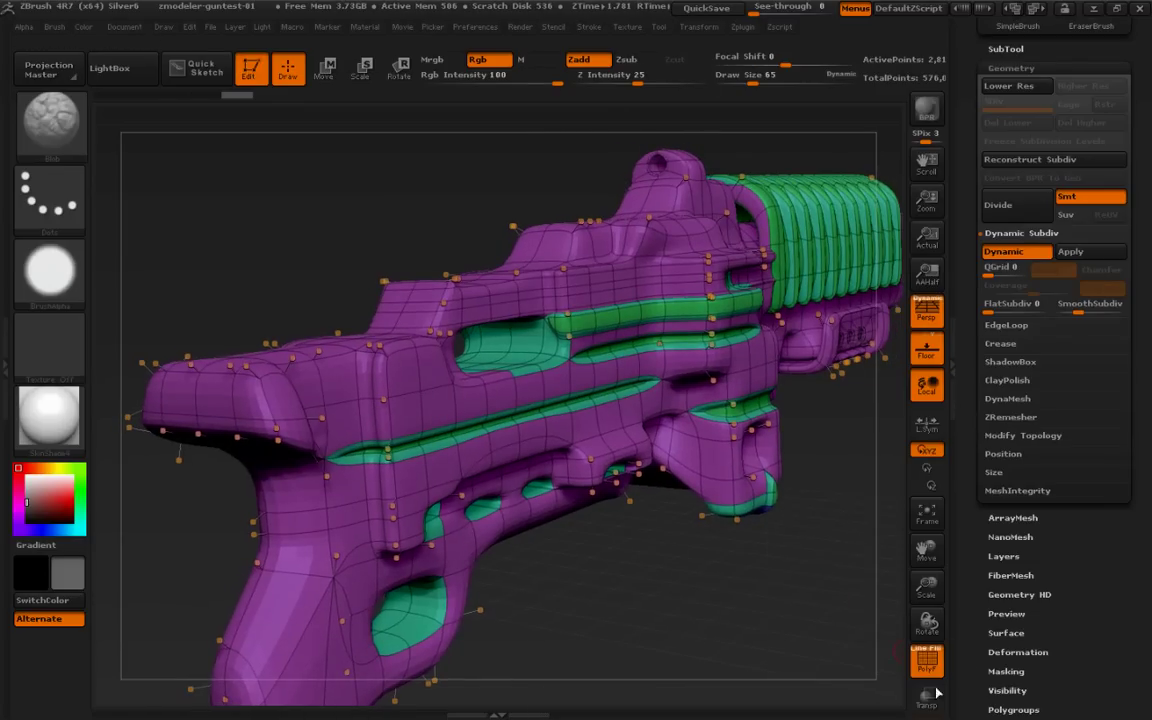
{"action": "key", "text": "shift+f"}
{"action": "left_click_drag", "start_coordinate": [813, 626], "coordinate": [833, 650]}
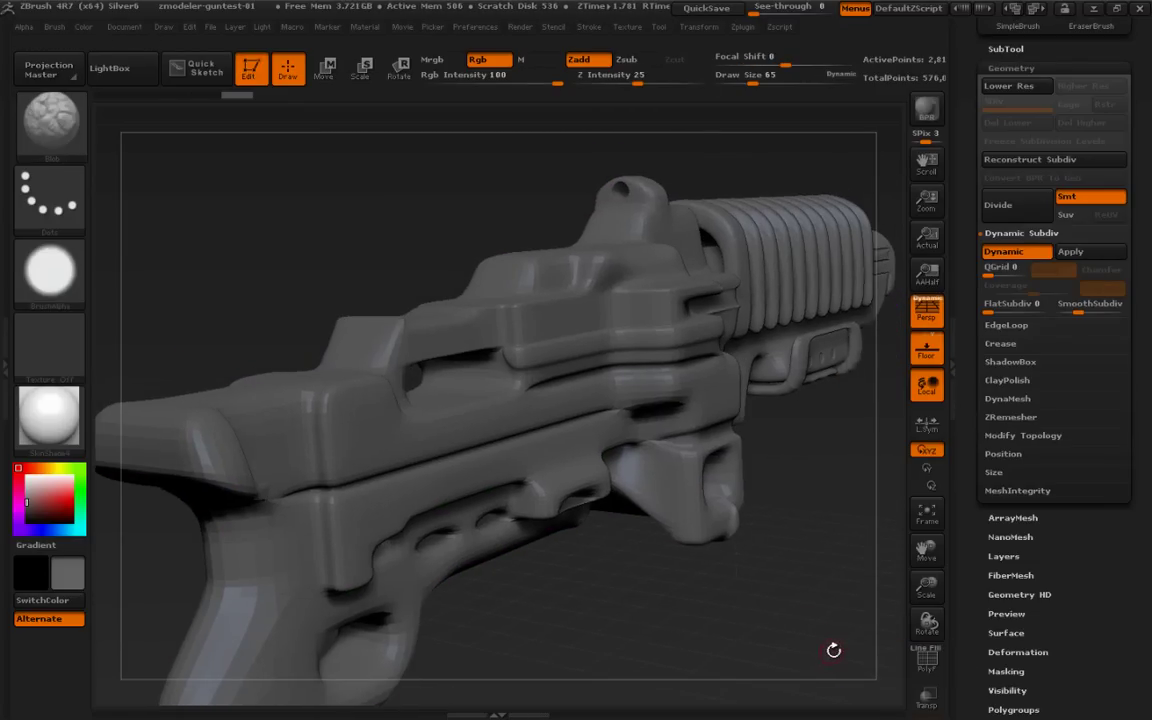
Divide the gun mesh once with dynamic subdivision off, and leave a snapshot of it on the canvas for comparison.
{"action": "left_click", "coordinate": [1026, 254]}
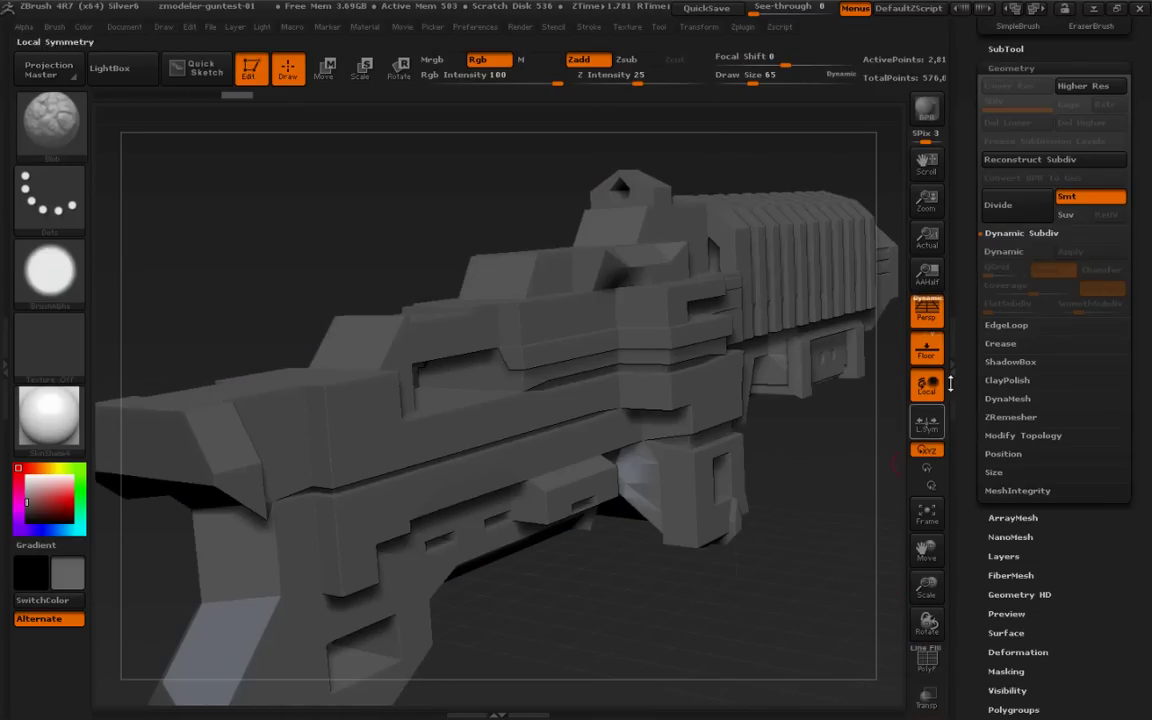
{"action": "left_click", "coordinate": [1021, 212]}
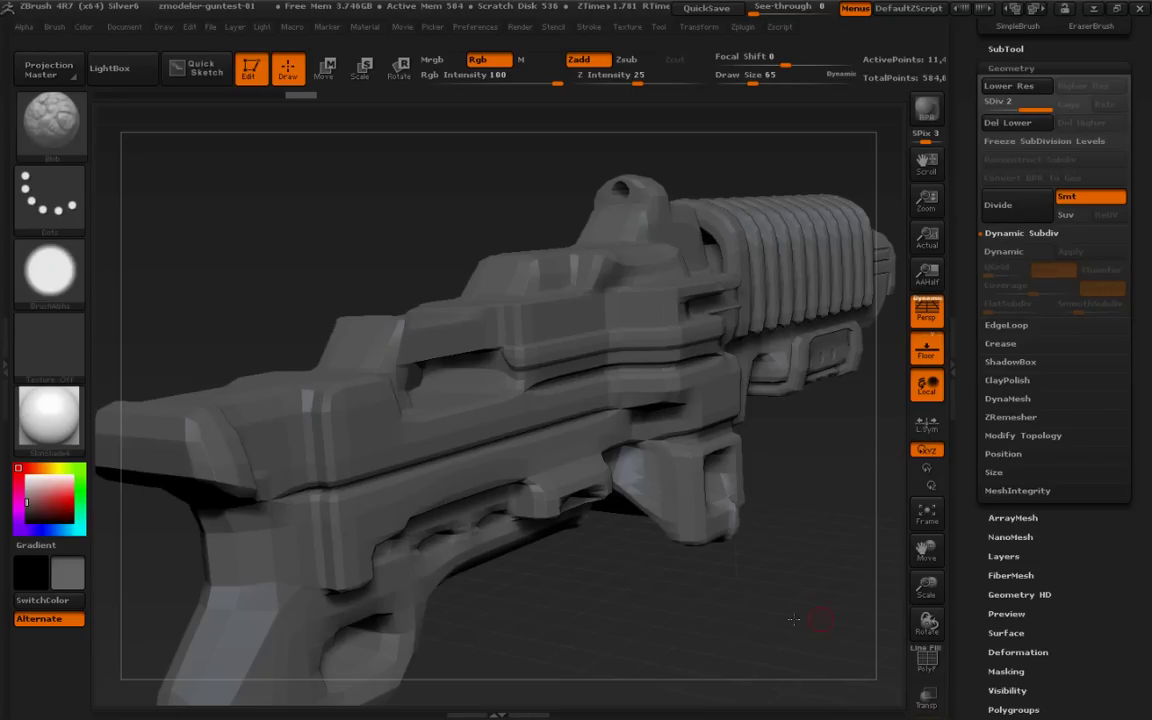
{"action": "mouse_move", "coordinate": [811, 613]}
{"action": "left_mouse_down", "text": "alt"}
{"action": "mouse_move", "coordinate": [733, 616]}
{"action": "mouse_move", "coordinate": [732, 551]}
{"action": "left_mouse_up", "text": "alt"}
{"action": "key", "text": "shift+s"}
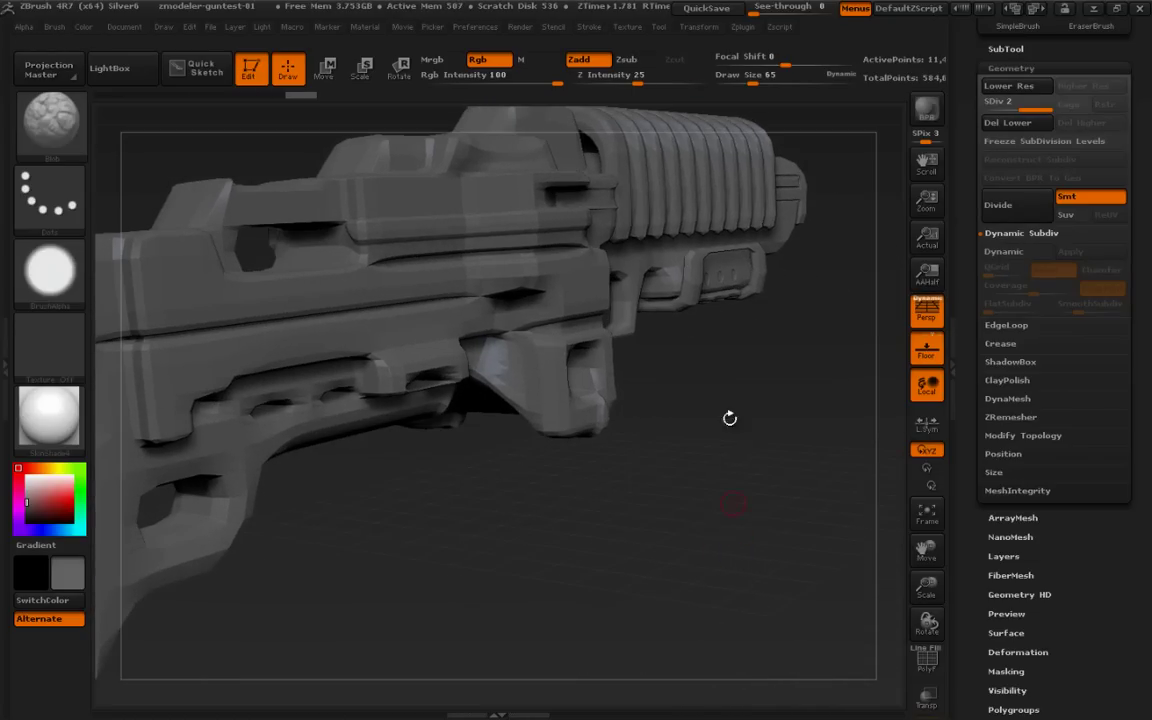
{"action": "mouse_move", "coordinate": [773, 440]}
{"action": "left_mouse_down", "text": "alt"}
{"action": "mouse_move", "coordinate": [845, 527]}
{"action": "mouse_move", "coordinate": [898, 555]}
{"action": "mouse_move", "coordinate": [907, 503]}
{"action": "left_mouse_up", "text": "alt"}
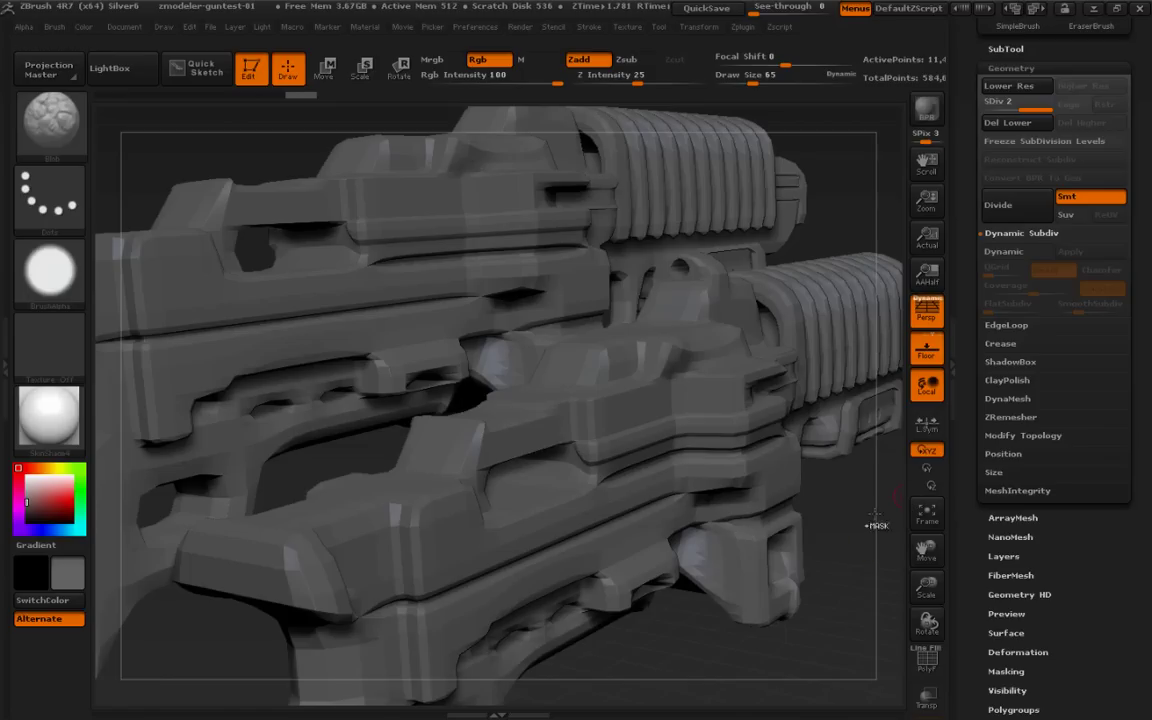
Undo the mesh division and turn dynamic subdivision back on.
{"action": "key", "text": "ctrl+z"}
{"action": "key", "text": "d"}
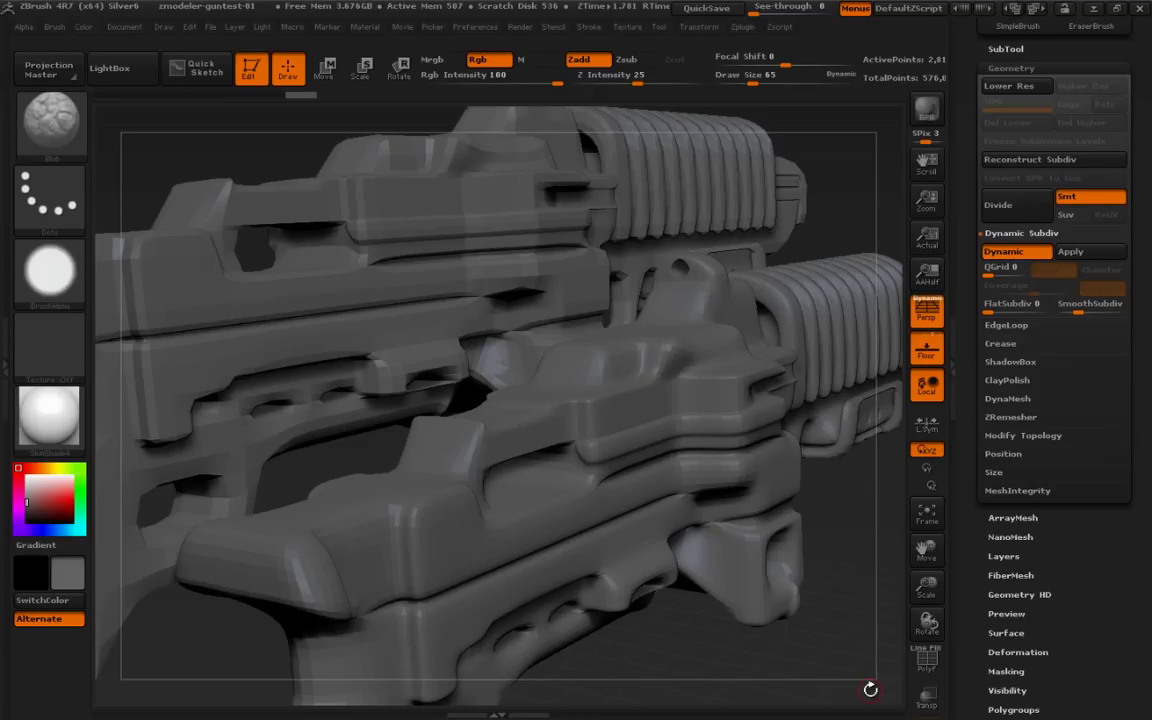
Set SmoothSubdiv to 1 for the dynamic subdivision and clear the snapshot from the canvas.
{"action": "left_click", "coordinate": [1075, 309]}
{"action": "type", "text": "1"}
{"action": "key", "text": "Return"}
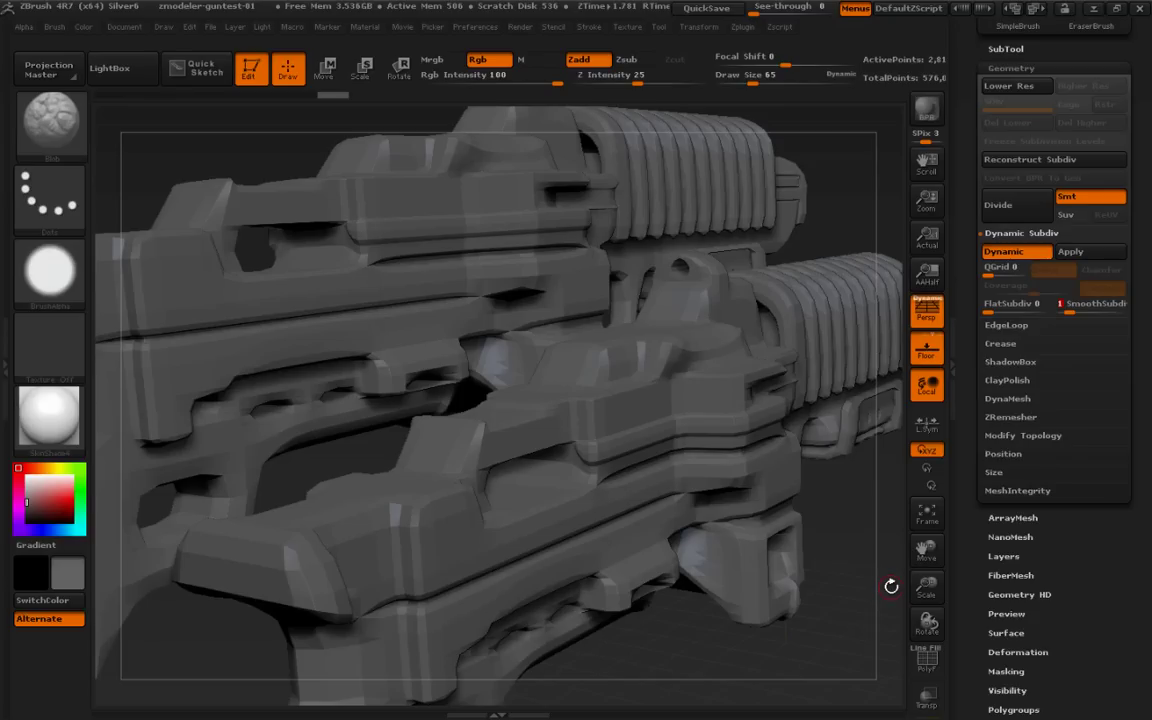
{"action": "key", "text": "ctrl+n"}
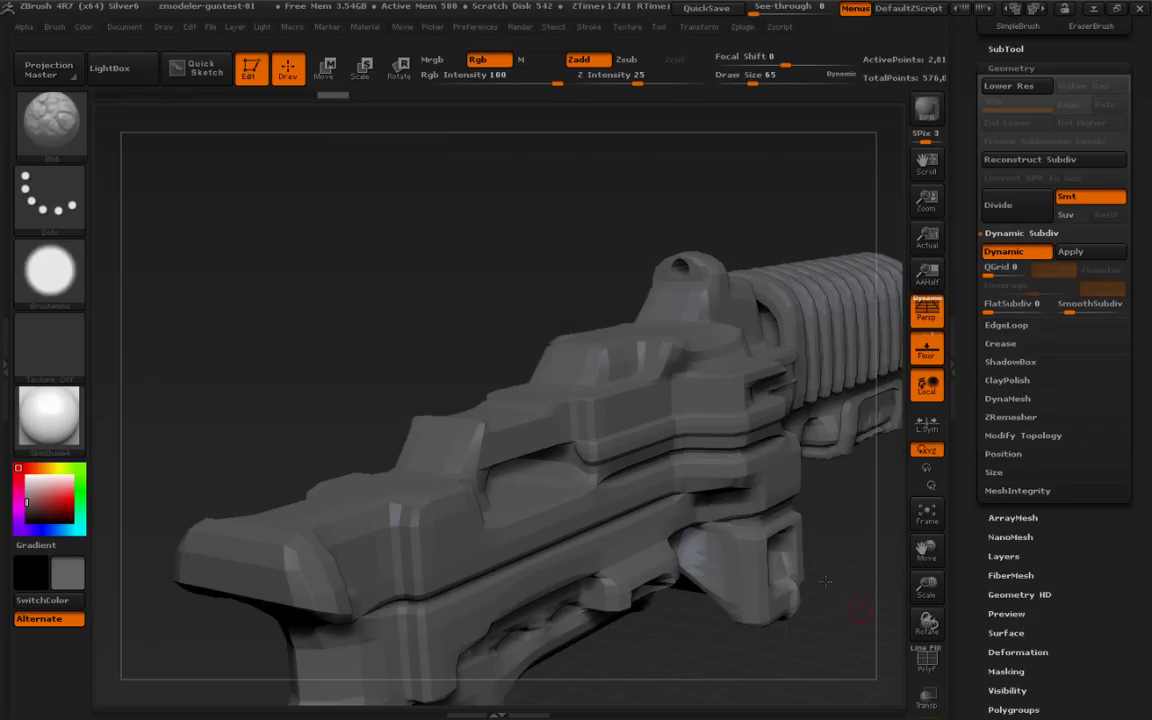
Set QGrid to 1 for the gun's dynamic subdivision.
{"action": "left_click_drag", "start_coordinate": [825, 580], "coordinate": [815, 522]}
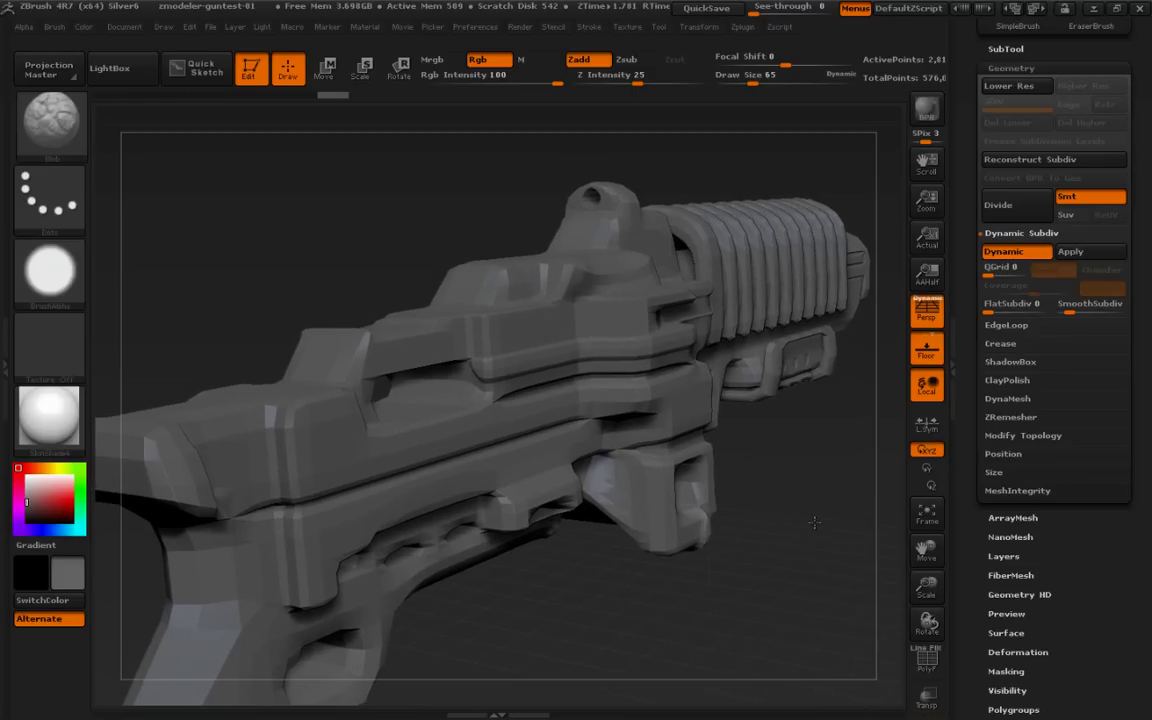
{"action": "left_click", "coordinate": [991, 270]}
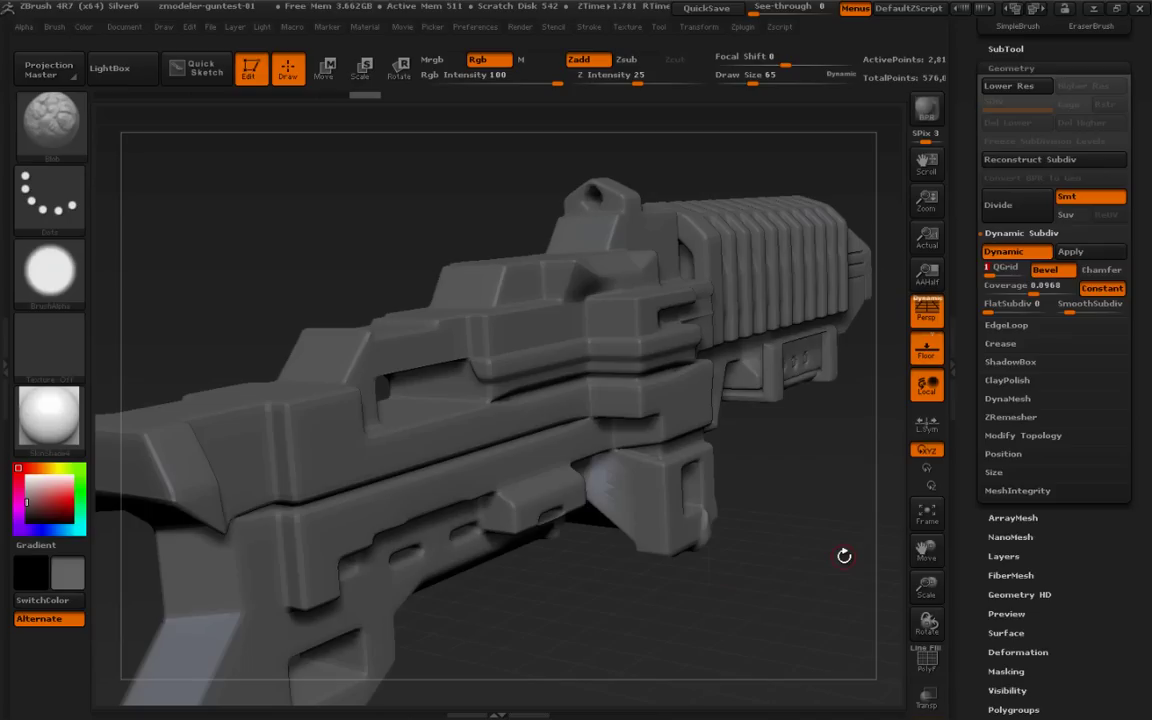
{"action": "key", "text": "ctrl+shift"}
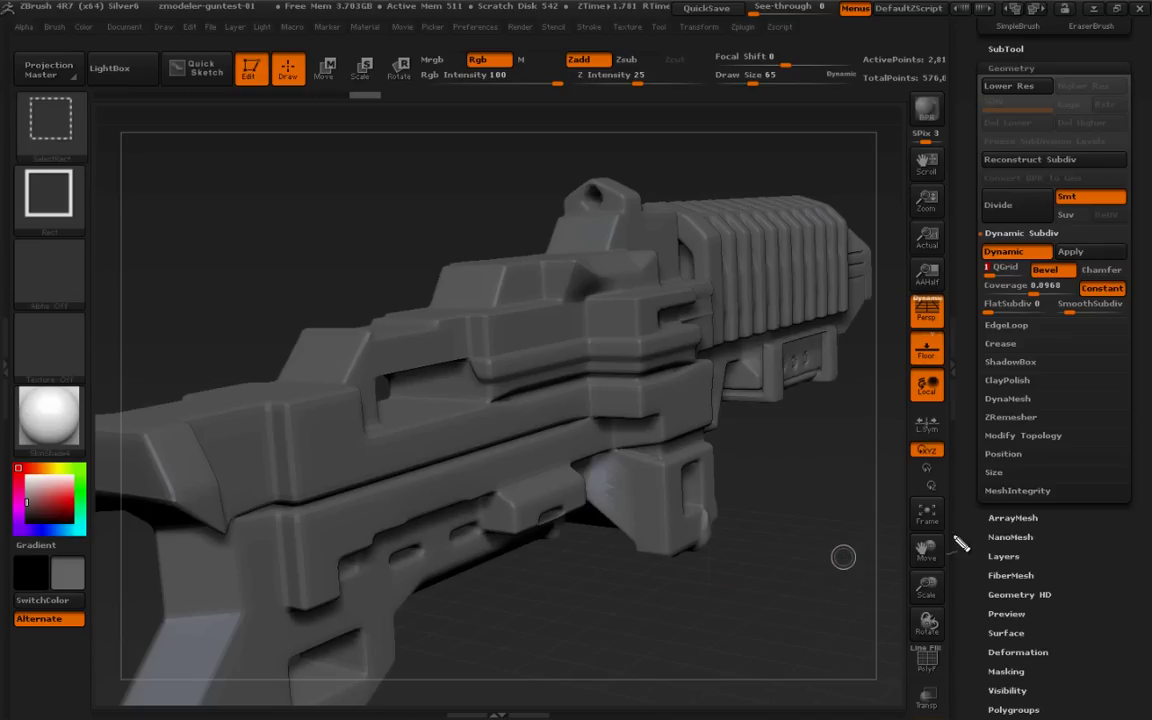
{"action": "left_click_drag", "start_coordinate": [1063, 251], "coordinate": [1042, 252]}
{"action": "mouse_move", "coordinate": [1120, 258]}
{"action": "left_mouse_down"}
{"action": "mouse_move", "coordinate": [1134, 261]}
{"action": "mouse_move", "coordinate": [1040, 301]}
{"action": "mouse_move", "coordinate": [925, 290]}
{"action": "left_mouse_up"}
{"action": "mouse_move", "coordinate": [750, 577]}
{"action": "left_mouse_down"}
{"action": "mouse_move", "coordinate": [757, 560]}
{"action": "mouse_move", "coordinate": [846, 543]}
{"action": "mouse_move", "coordinate": [840, 559]}
{"action": "mouse_move", "coordinate": [856, 580]}
{"action": "mouse_move", "coordinate": [863, 523]}
{"action": "mouse_move", "coordinate": [841, 570]}
{"action": "left_mouse_up"}
{"action": "key", "text": "Escape"}
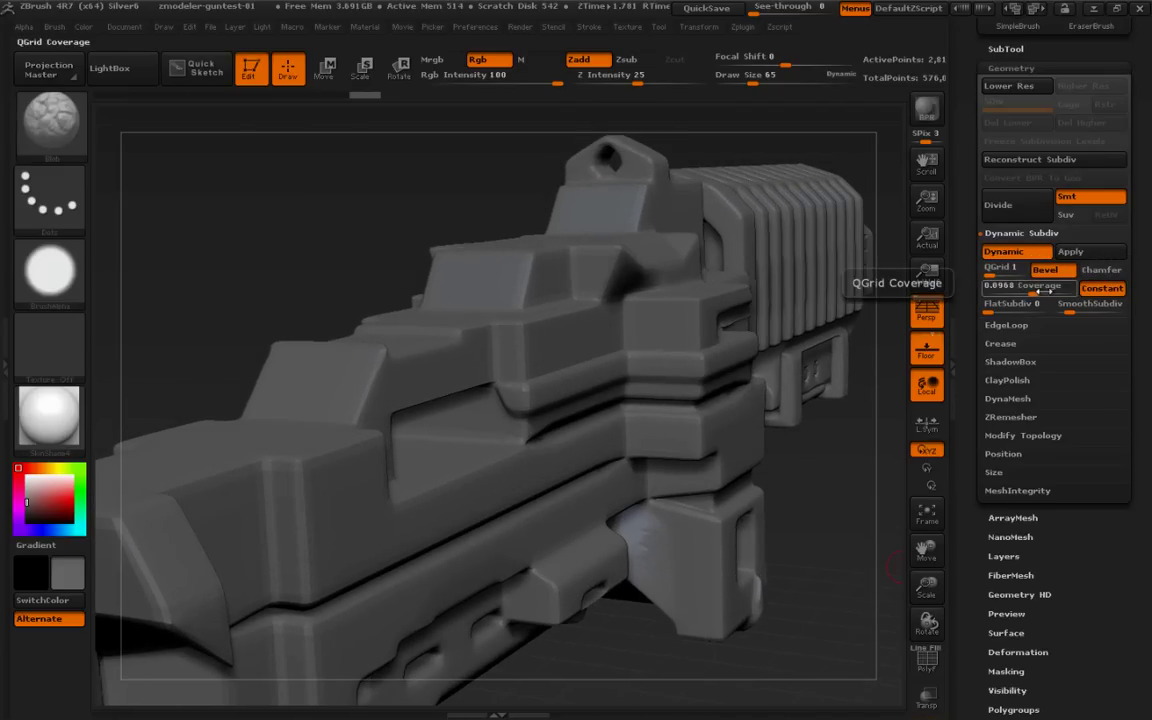
Try a higher QGrid Coverage, return it to 0.09682, and trace the gun's beveled edges with on-screen marks.
{"action": "mouse_move", "coordinate": [1040, 287]}
{"action": "left_mouse_down"}
{"action": "mouse_move", "coordinate": [1068, 288]}
{"action": "mouse_move", "coordinate": [1058, 289]}
{"action": "left_mouse_up"}
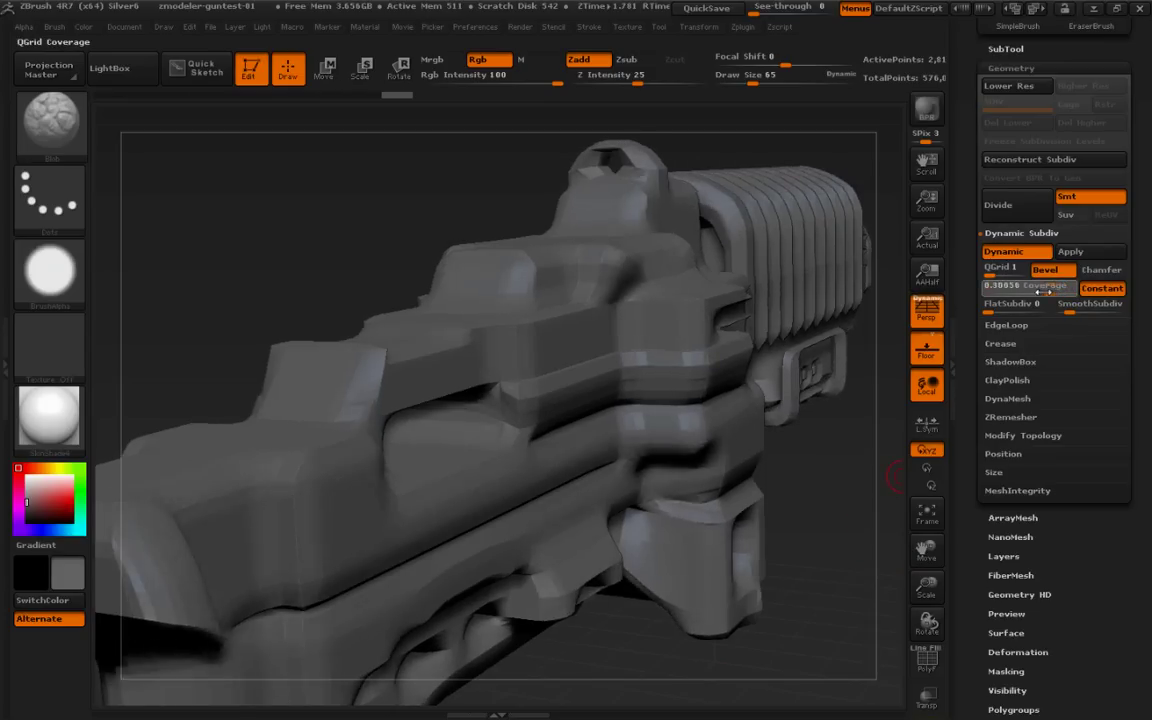
{"action": "left_click_drag", "start_coordinate": [887, 476], "coordinate": [887, 509]}
{"action": "key", "text": "ctrl+shift"}
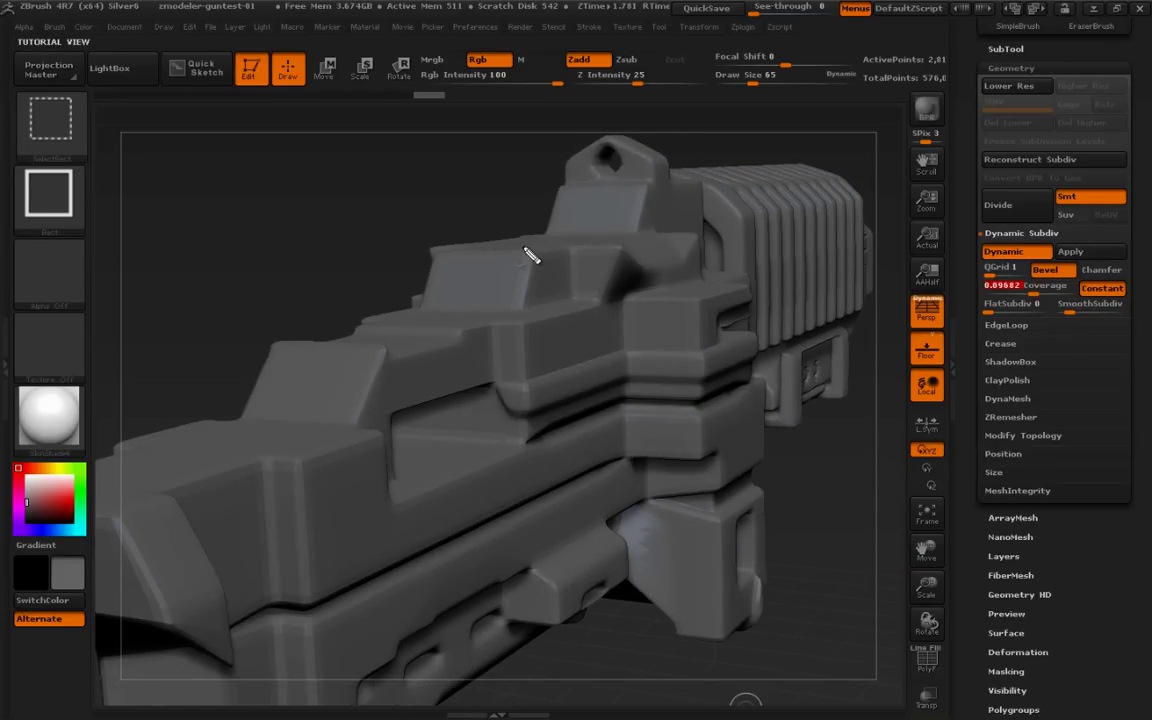
{"action": "left_click_drag", "start_coordinate": [467, 245], "coordinate": [426, 304]}
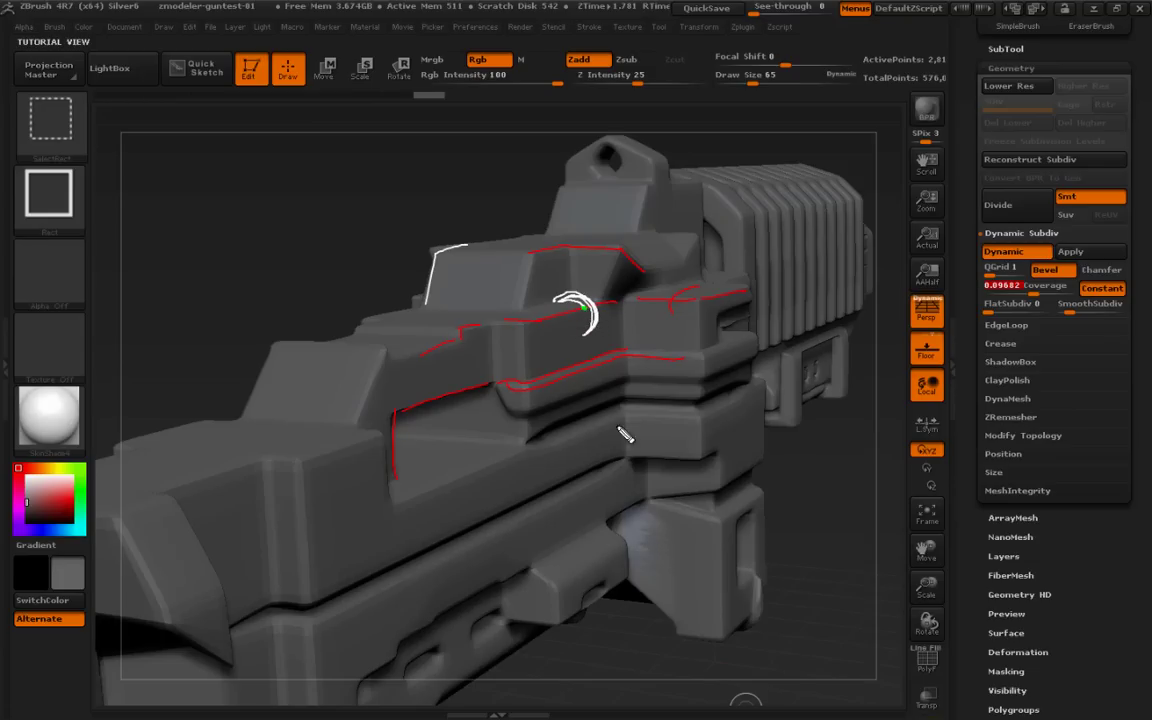
{"action": "mouse_move", "coordinate": [577, 297]}
{"action": "left_mouse_down"}
{"action": "mouse_move", "coordinate": [605, 317]}
{"action": "mouse_move", "coordinate": [596, 337]}
{"action": "mouse_move", "coordinate": [594, 306]}
{"action": "mouse_move", "coordinate": [572, 341]}
{"action": "left_mouse_up"}
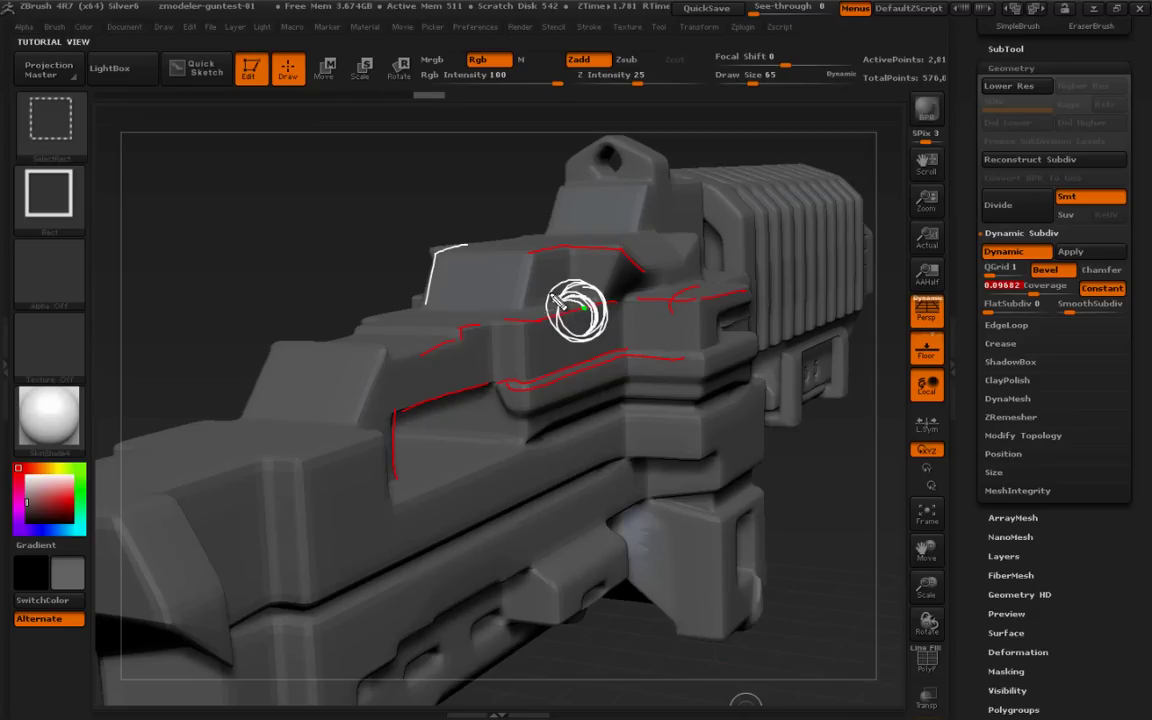
{"action": "mouse_move", "coordinate": [555, 297]}
{"action": "left_mouse_down"}
{"action": "mouse_move", "coordinate": [599, 305]}
{"action": "mouse_move", "coordinate": [598, 293]}
{"action": "left_mouse_up"}
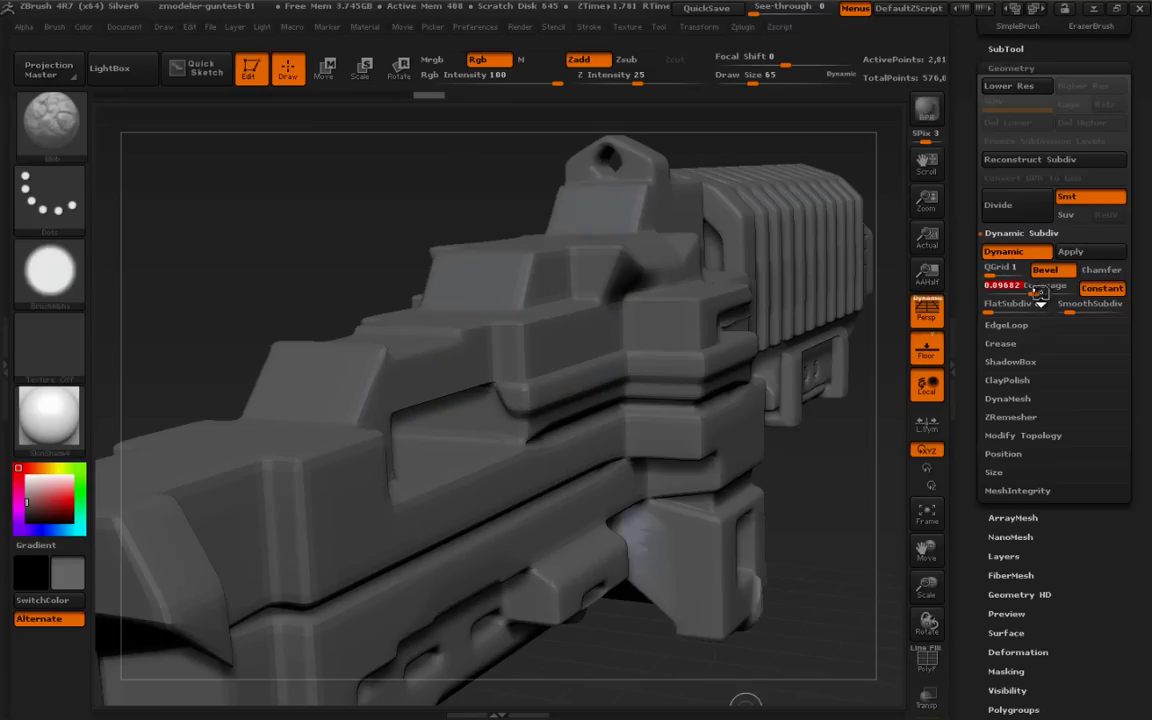
Raise the QGrid Coverage to 0.21729 to soften the gun's edges.
{"action": "left_click_drag", "start_coordinate": [1040, 292], "coordinate": [1046, 290]}
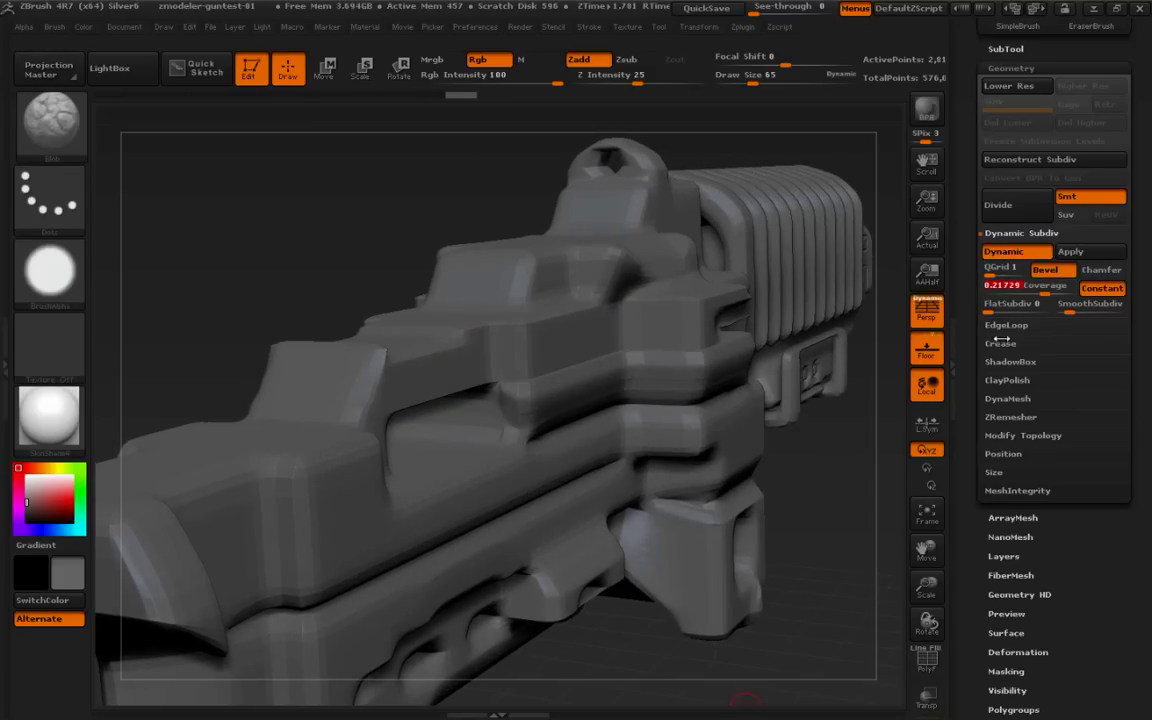
{"action": "key", "text": "ctrl+shift+d"}
{"action": "mouse_move", "coordinate": [575, 311]}
{"action": "left_mouse_down"}
{"action": "mouse_move", "coordinate": [557, 301]}
{"action": "mouse_move", "coordinate": [580, 344]}
{"action": "mouse_move", "coordinate": [594, 337]}
{"action": "left_mouse_up"}
{"action": "key", "text": "ctrl+shift+d"}
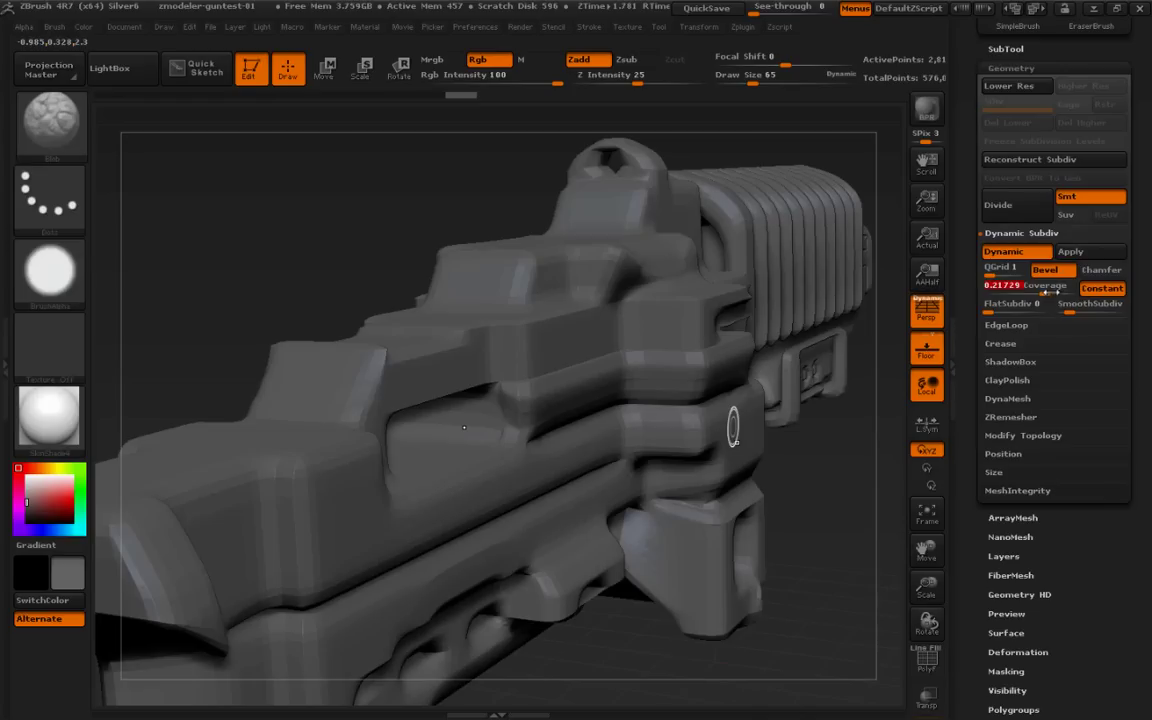
Raise the QGrid Coverage to 0.96209 and examine the gun's side profile.
{"action": "left_click_drag", "start_coordinate": [1048, 291], "coordinate": [1069, 289]}
{"action": "key", "text": "ctrl+shift"}
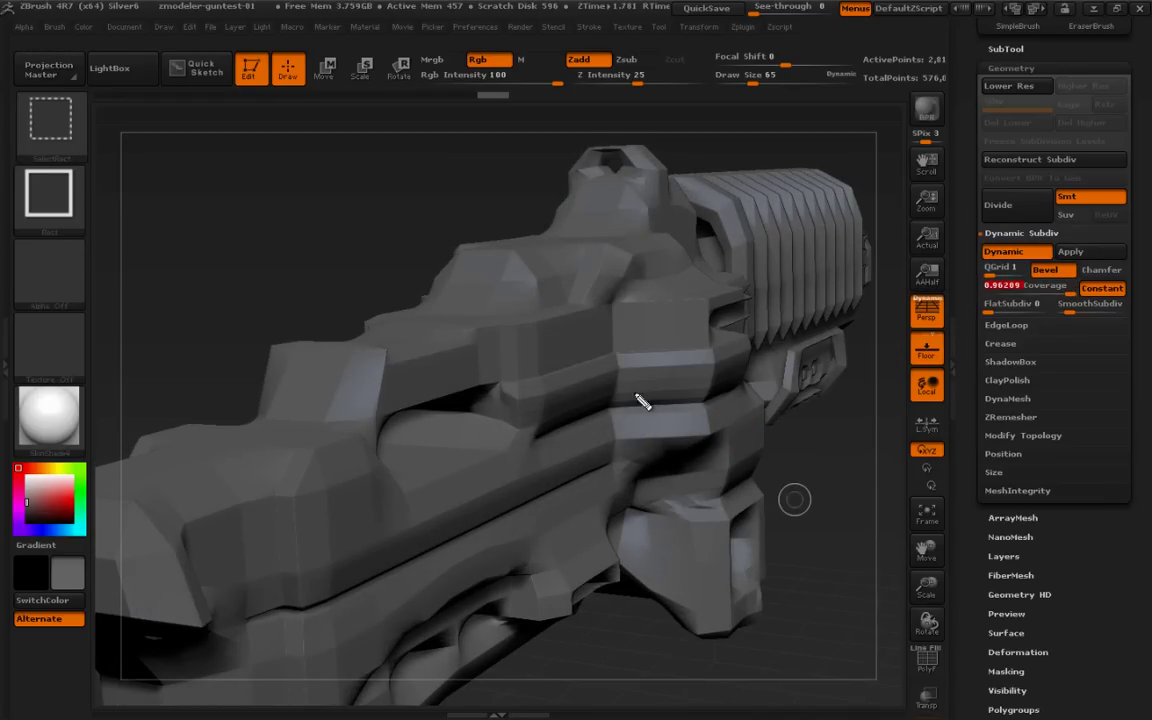
{"action": "mouse_move", "coordinate": [509, 272]}
{"action": "left_mouse_down"}
{"action": "mouse_move", "coordinate": [546, 304]}
{"action": "mouse_move", "coordinate": [569, 380]}
{"action": "mouse_move", "coordinate": [619, 361]}
{"action": "left_mouse_up"}
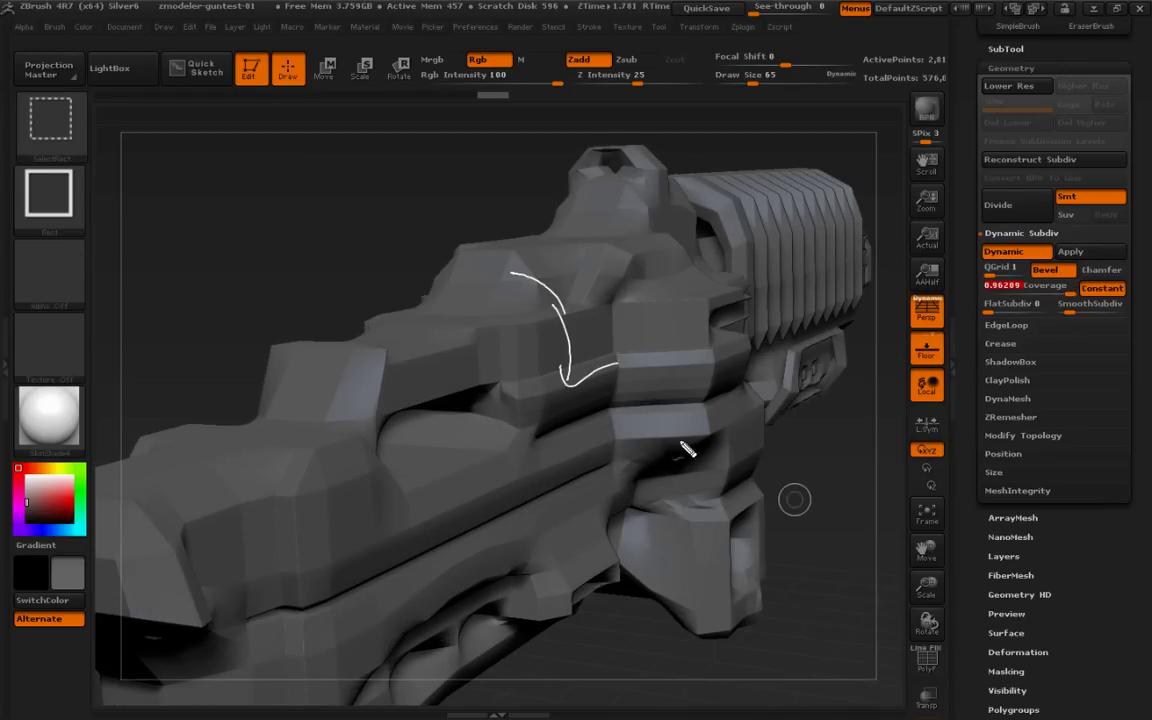
{"action": "key", "text": "Escape"}
{"action": "left_click_drag", "start_coordinate": [794, 499], "coordinate": [613, 538]}
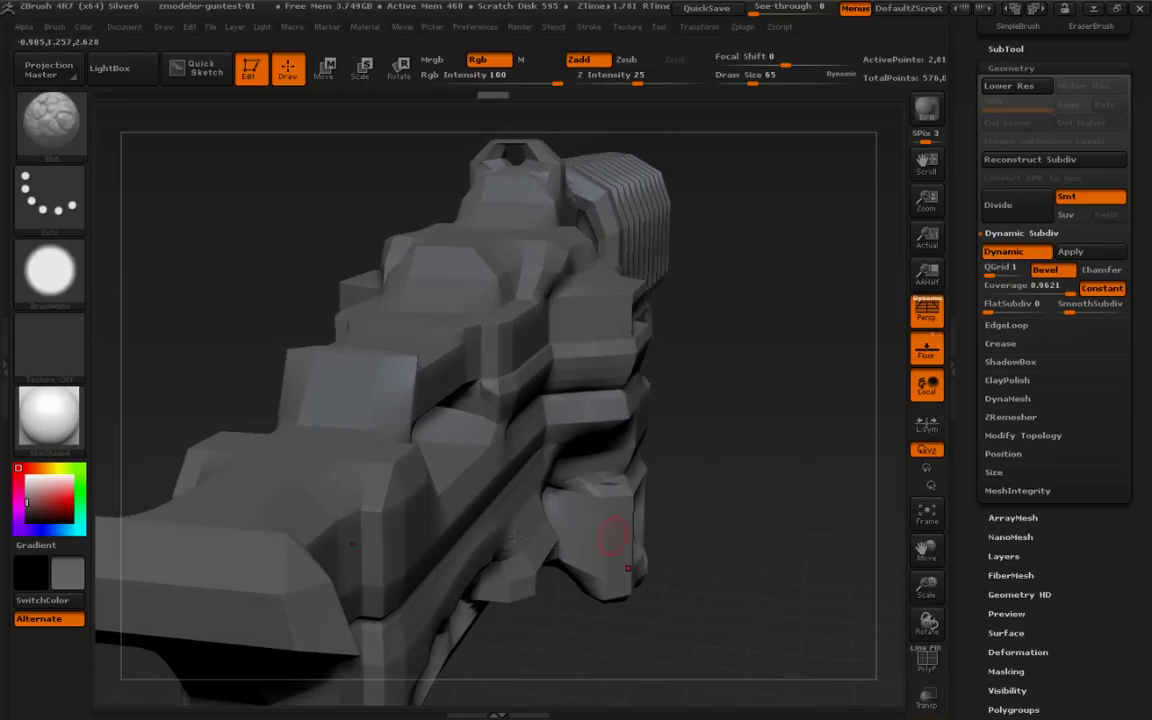
{"action": "left_click_drag", "start_coordinate": [791, 530], "coordinate": [769, 503]}
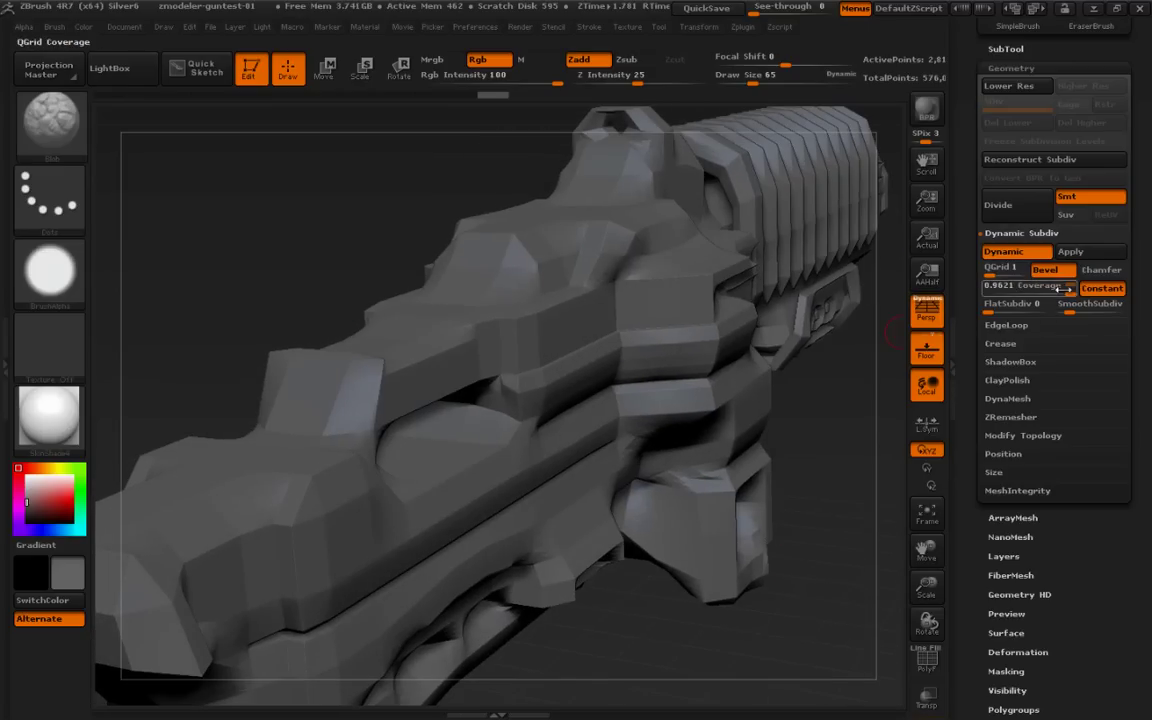
Set the QGrid Coverage to 0.1723, show the wireframe, and mark the edges on the gun's upper side block.
{"action": "left_click_drag", "start_coordinate": [1070, 291], "coordinate": [1041, 293]}
{"action": "mouse_move", "coordinate": [830, 438]}
{"action": "left_mouse_down"}
{"action": "mouse_move", "coordinate": [741, 445]}
{"action": "mouse_move", "coordinate": [797, 442]}
{"action": "mouse_move", "coordinate": [830, 473]}
{"action": "mouse_move", "coordinate": [815, 483]}
{"action": "left_mouse_up"}
{"action": "key", "text": "shift+f"}
{"action": "key", "text": "ctrl+shift"}
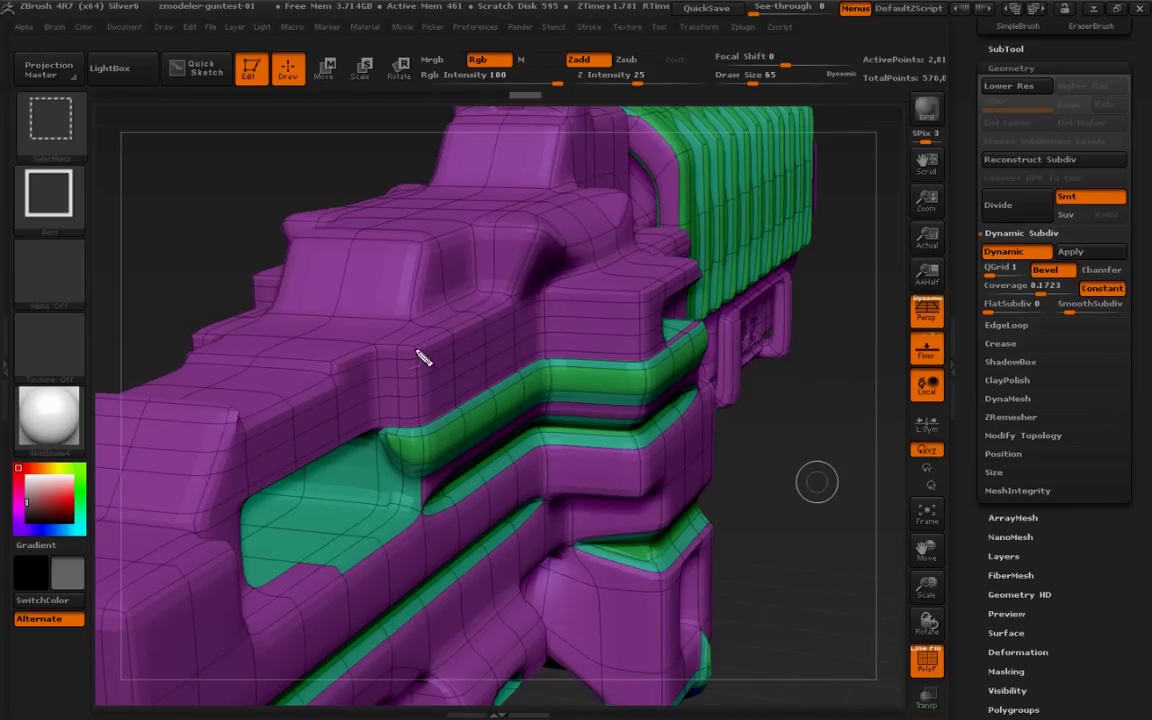
{"action": "left_click_drag", "start_coordinate": [429, 349], "coordinate": [494, 322], "text": "ctrl+shift"}
{"action": "mouse_move", "coordinate": [427, 368]}
{"action": "left_mouse_down", "text": "ctrl+shift"}
{"action": "mouse_move", "coordinate": [505, 330]}
{"action": "mouse_move", "coordinate": [450, 342]}
{"action": "mouse_move", "coordinate": [470, 347]}
{"action": "left_mouse_up", "text": "ctrl+shift"}
{"action": "key", "text": "Escape"}
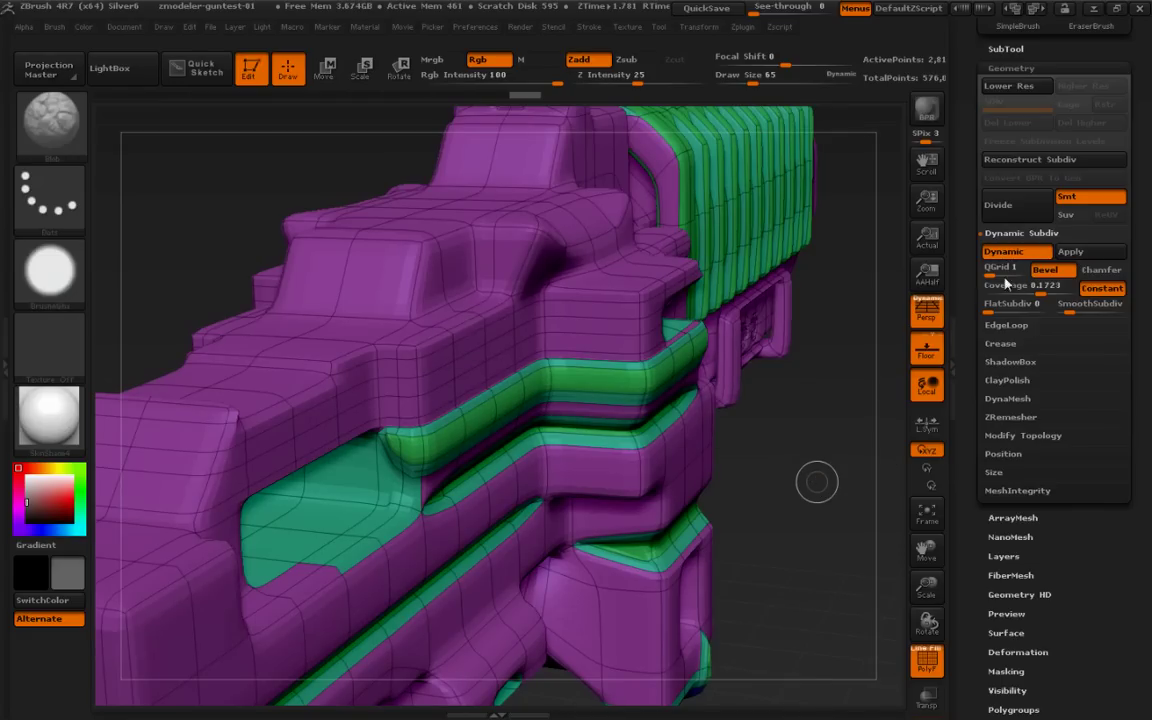
Turn dynamic subdivision off, mark the original polygon edges on the gun's side, and turn it back on.
{"action": "left_click", "coordinate": [1018, 254]}
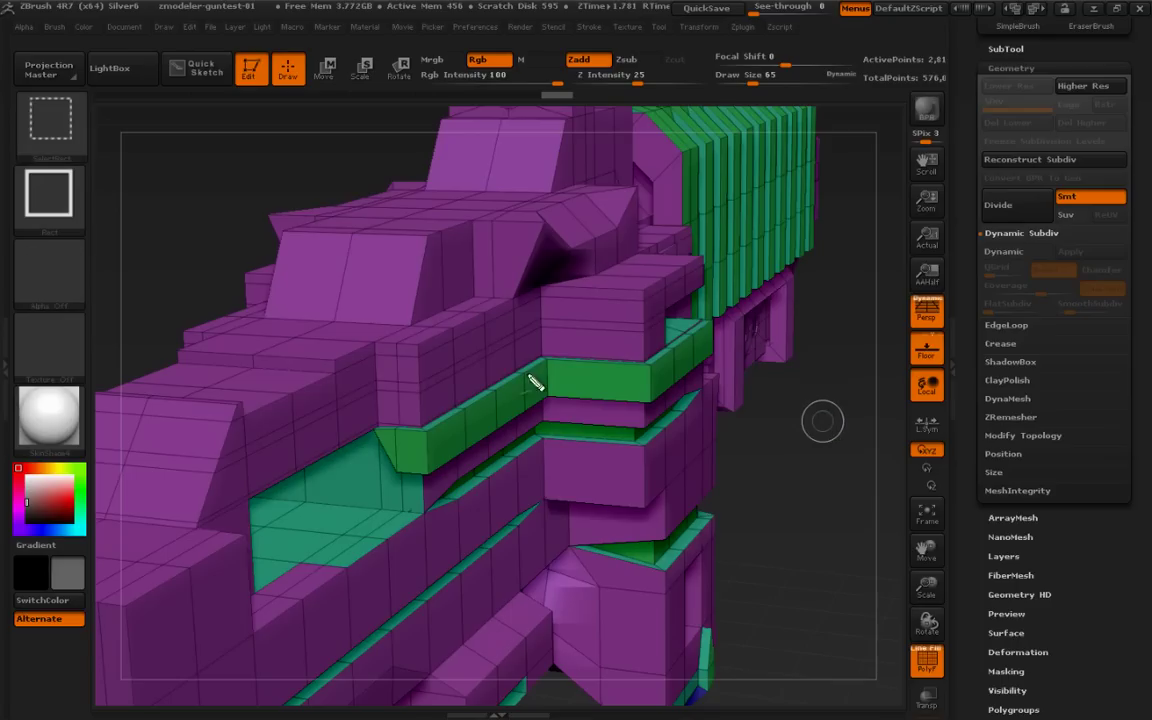
{"action": "left_click_drag", "start_coordinate": [420, 347], "coordinate": [480, 325], "text": "ctrl+shift"}
{"action": "left_click_drag", "start_coordinate": [416, 346], "coordinate": [485, 314]}
{"action": "mouse_move", "coordinate": [420, 356]}
{"action": "left_mouse_down"}
{"action": "mouse_move", "coordinate": [476, 329]}
{"action": "mouse_move", "coordinate": [456, 316]}
{"action": "left_mouse_up"}
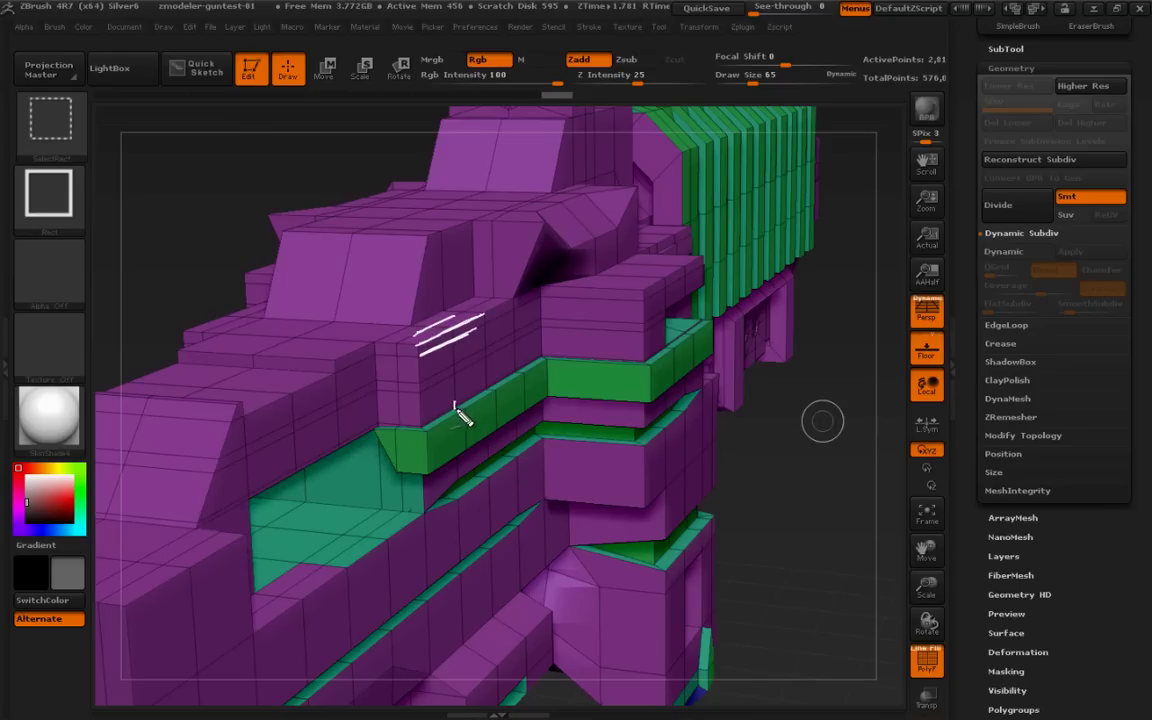
{"action": "left_click_drag", "start_coordinate": [455, 407], "coordinate": [452, 462], "text": "ctrl+shift"}
{"action": "left_click_drag", "start_coordinate": [652, 372], "coordinate": [645, 404]}
{"action": "key", "text": "Escape"}
{"action": "left_click_drag", "start_coordinate": [820, 464], "coordinate": [801, 468]}
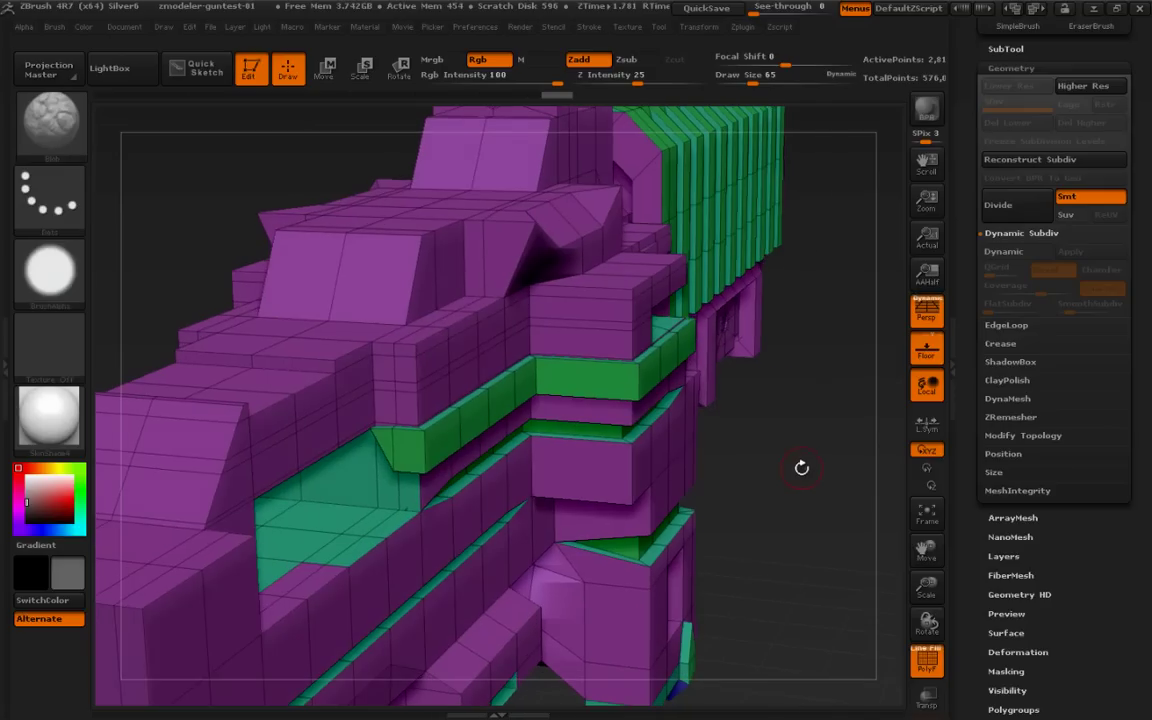
{"action": "key", "text": "d"}
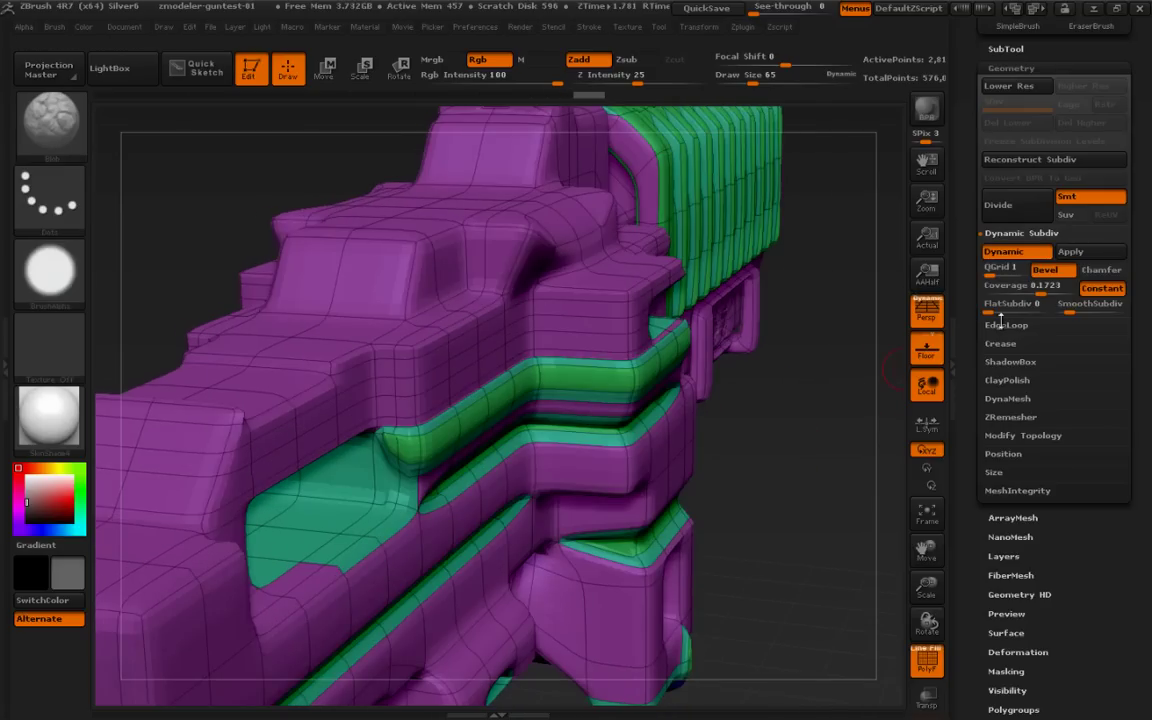
Hide the wireframe and tighten the gun's bevels by lowering the QGrid Coverage to 0.0968 and further to 0.03514.
{"action": "left_click_drag", "start_coordinate": [1041, 291], "coordinate": [1033, 292]}
{"action": "key", "text": "shift+f"}
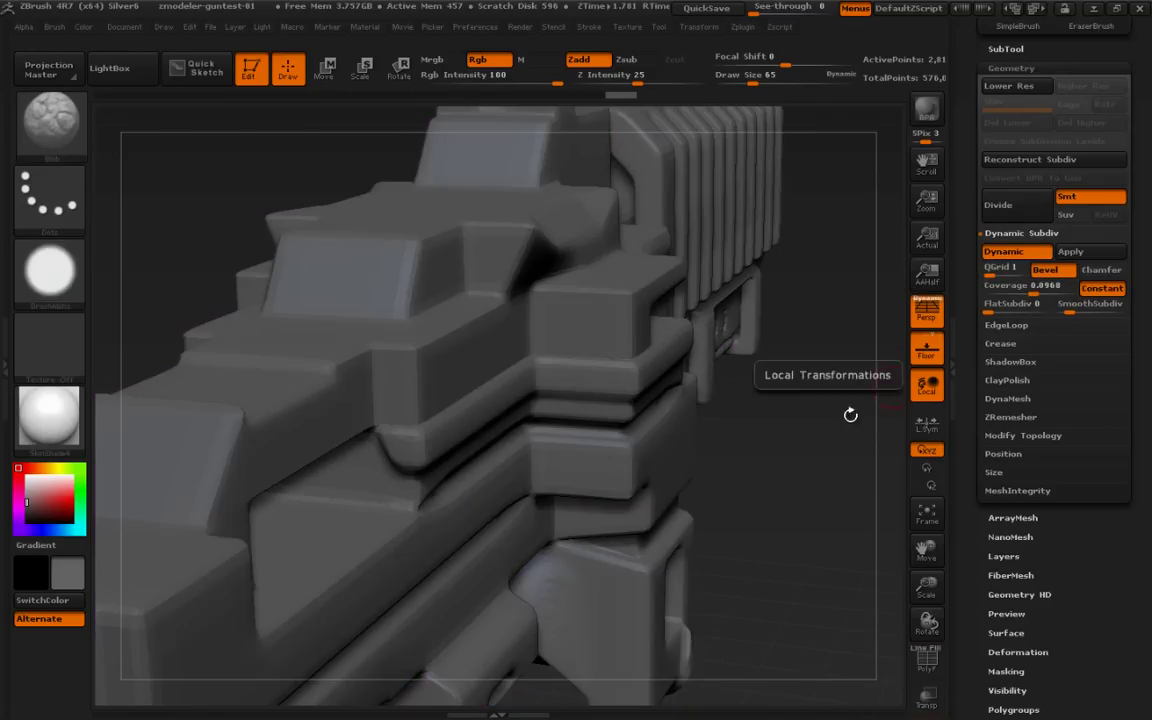
{"action": "left_click_drag", "start_coordinate": [850, 414], "coordinate": [697, 355]}
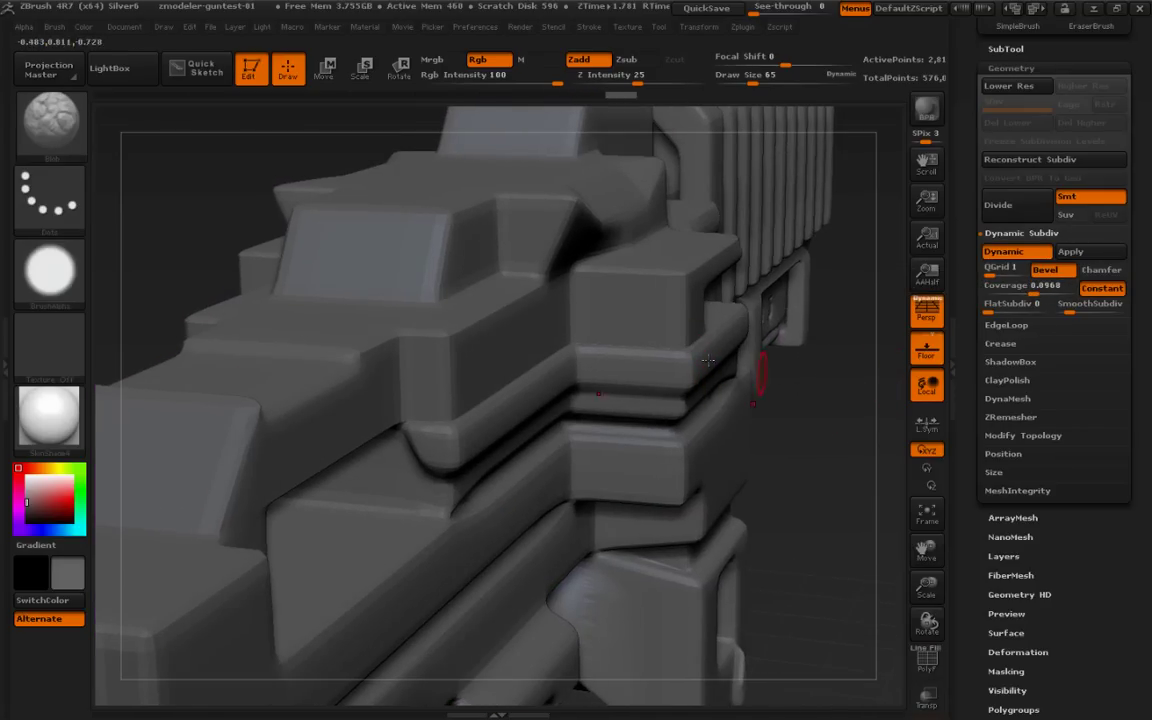
{"action": "mouse_move", "coordinate": [1033, 290]}
{"action": "left_mouse_down"}
{"action": "mouse_move", "coordinate": [1012, 292]}
{"action": "mouse_move", "coordinate": [1040, 292]}
{"action": "mouse_move", "coordinate": [1023, 292]}
{"action": "left_mouse_up"}
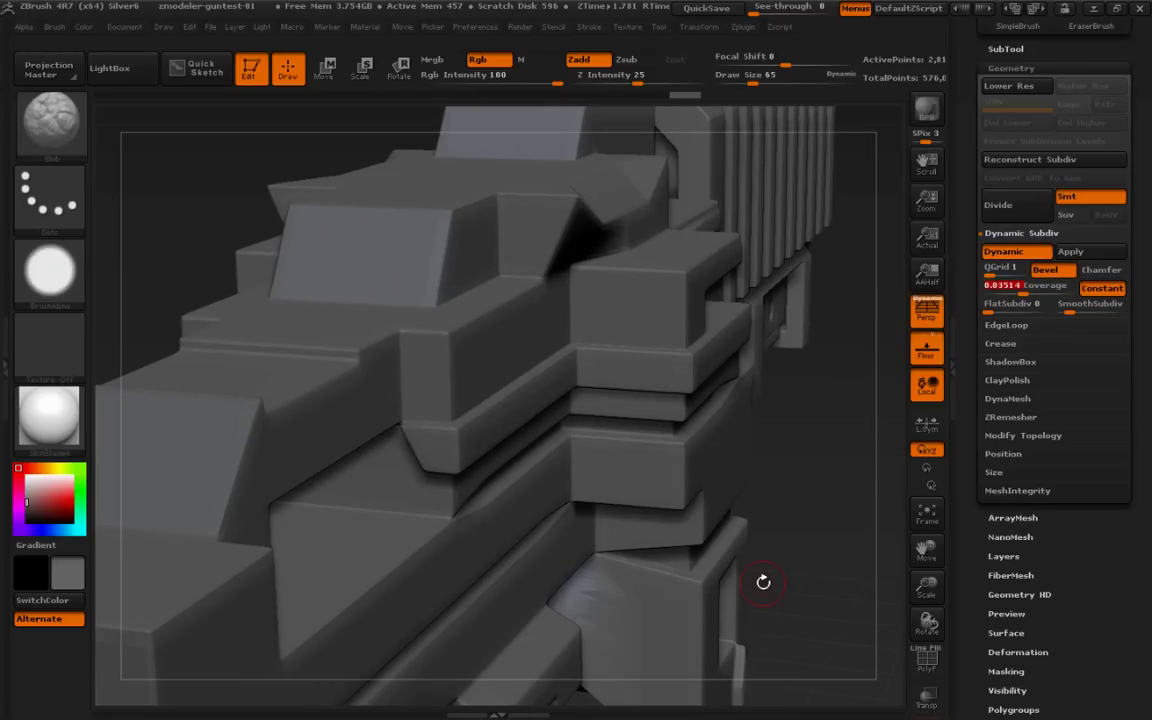
{"action": "left_click_drag", "start_coordinate": [763, 582], "coordinate": [602, 677]}
Try a QGrid Coverage of 0.0001, undo it, and set the Coverage to 0.03837.
{"action": "left_click_drag", "start_coordinate": [1023, 291], "coordinate": [986, 292]}
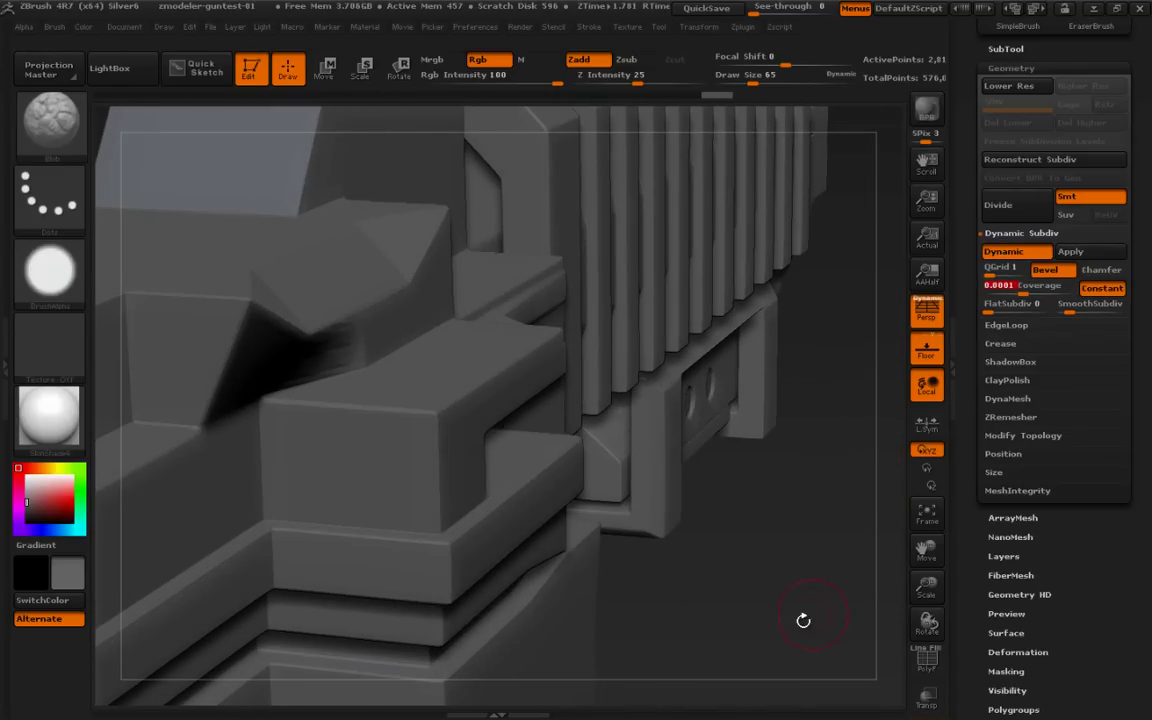
{"action": "key", "text": "ctrl+z"}
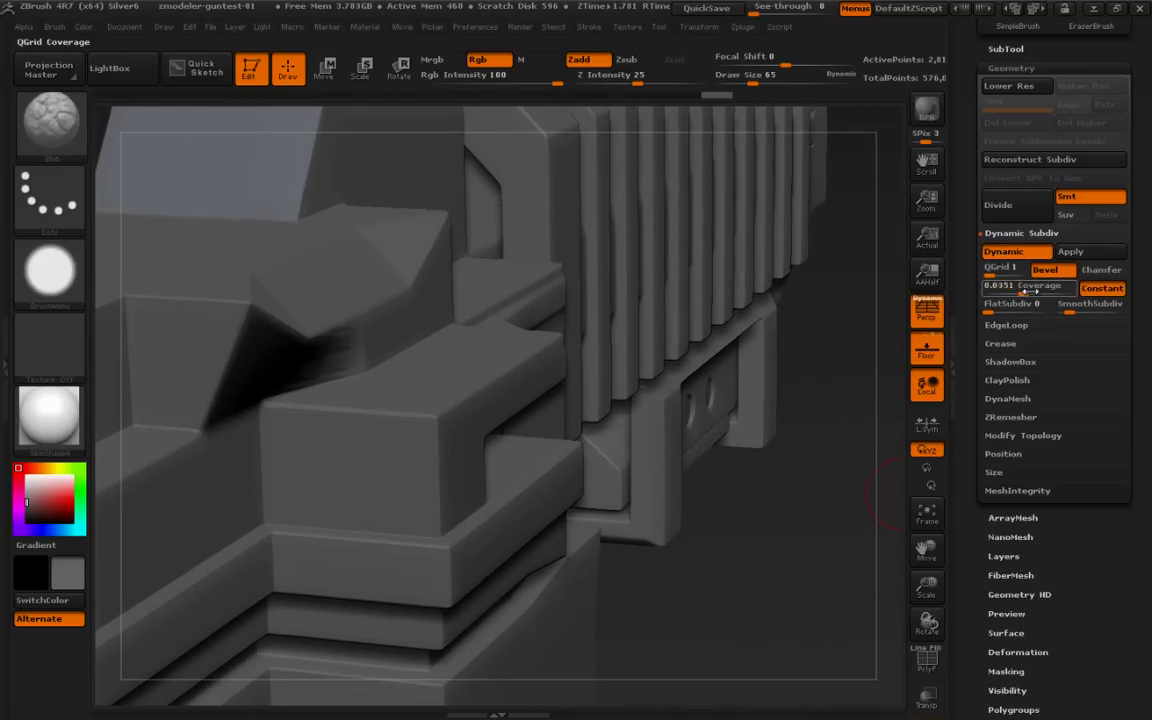
{"action": "left_click_drag", "start_coordinate": [1022, 292], "coordinate": [1028, 292]}
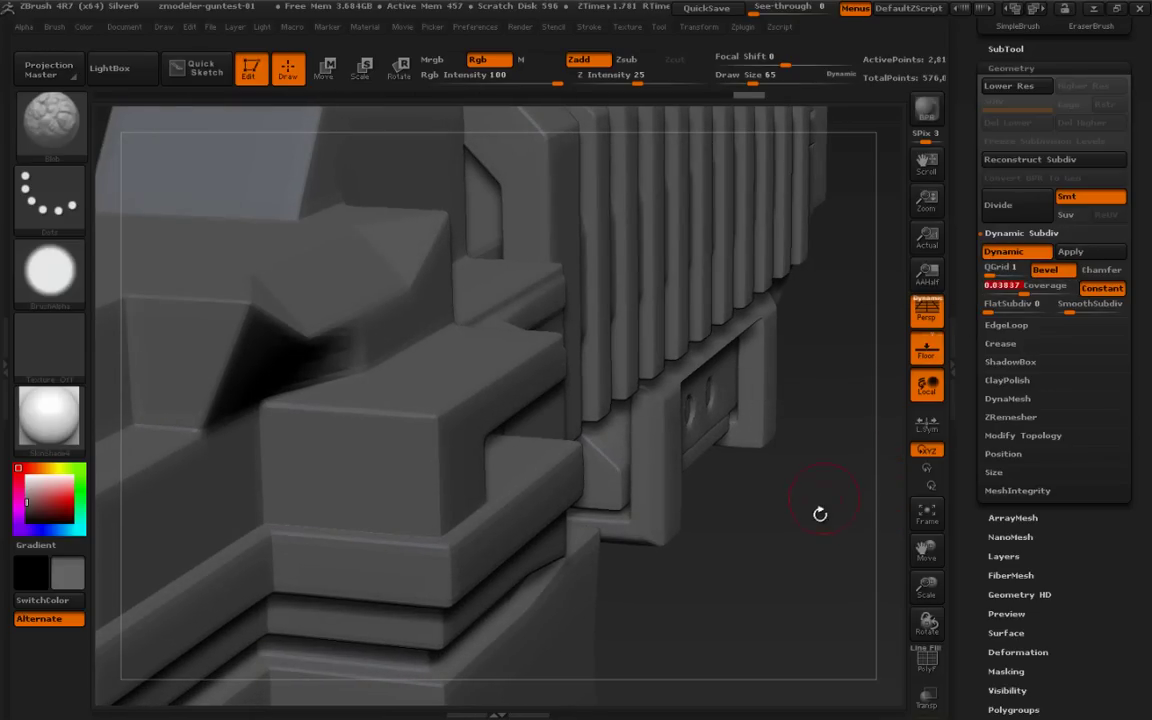
{"action": "left_click_drag", "start_coordinate": [818, 514], "coordinate": [861, 450]}
Circle the Bevel and Chamfer options of QGrid, and examine the beveled block edges on the gun.
{"action": "key", "text": "ctrl"}
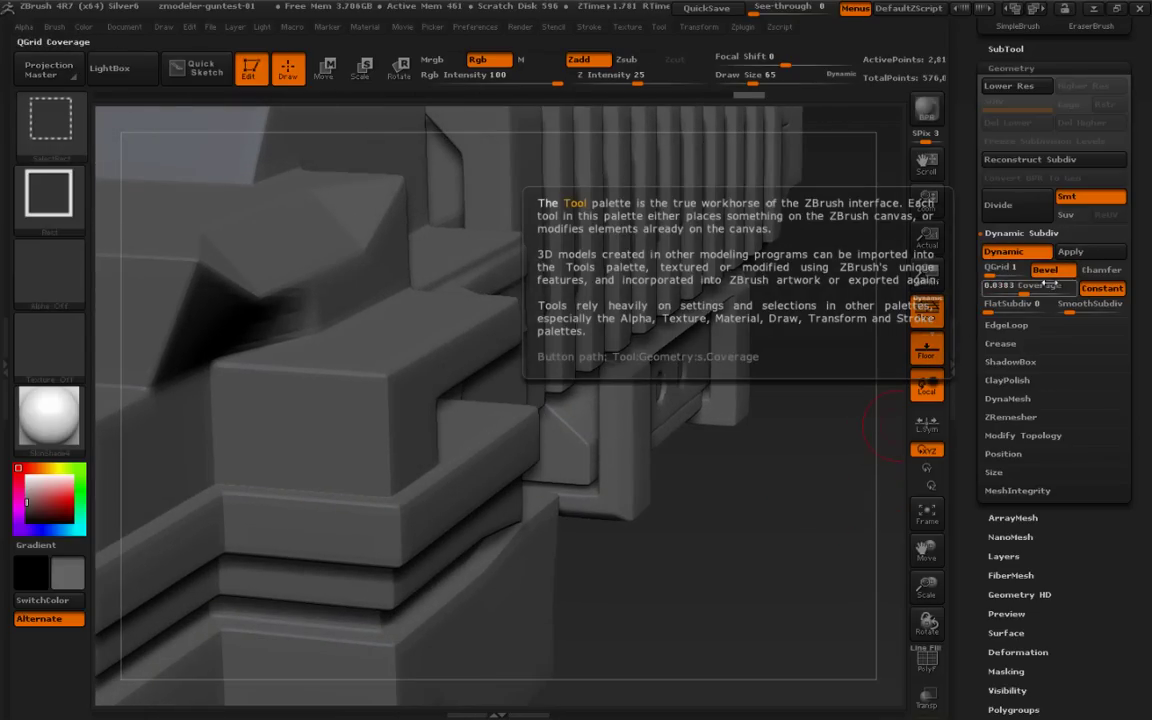
{"action": "left_click_drag", "start_coordinate": [1022, 287], "coordinate": [1042, 259]}
{"action": "left_click_drag", "start_coordinate": [1121, 258], "coordinate": [1126, 259]}
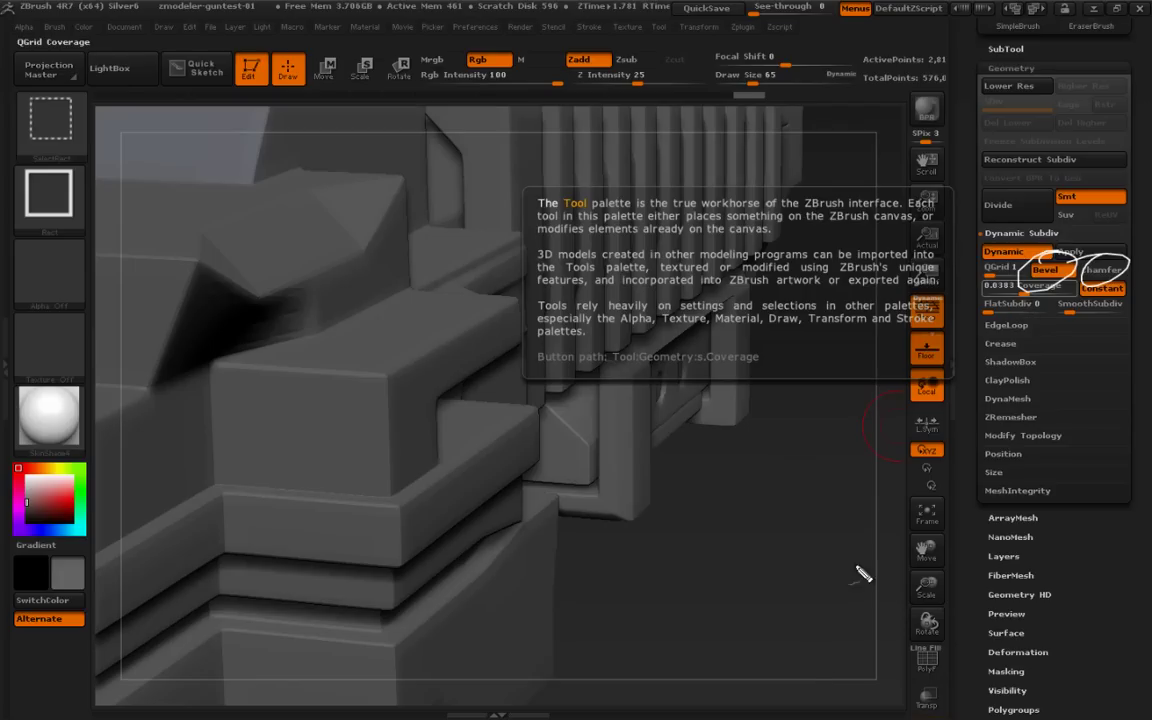
{"action": "mouse_move", "coordinate": [818, 663]}
{"action": "left_mouse_down"}
{"action": "mouse_move", "coordinate": [810, 630]}
{"action": "mouse_move", "coordinate": [843, 569]}
{"action": "mouse_move", "coordinate": [785, 510]}
{"action": "left_mouse_up"}
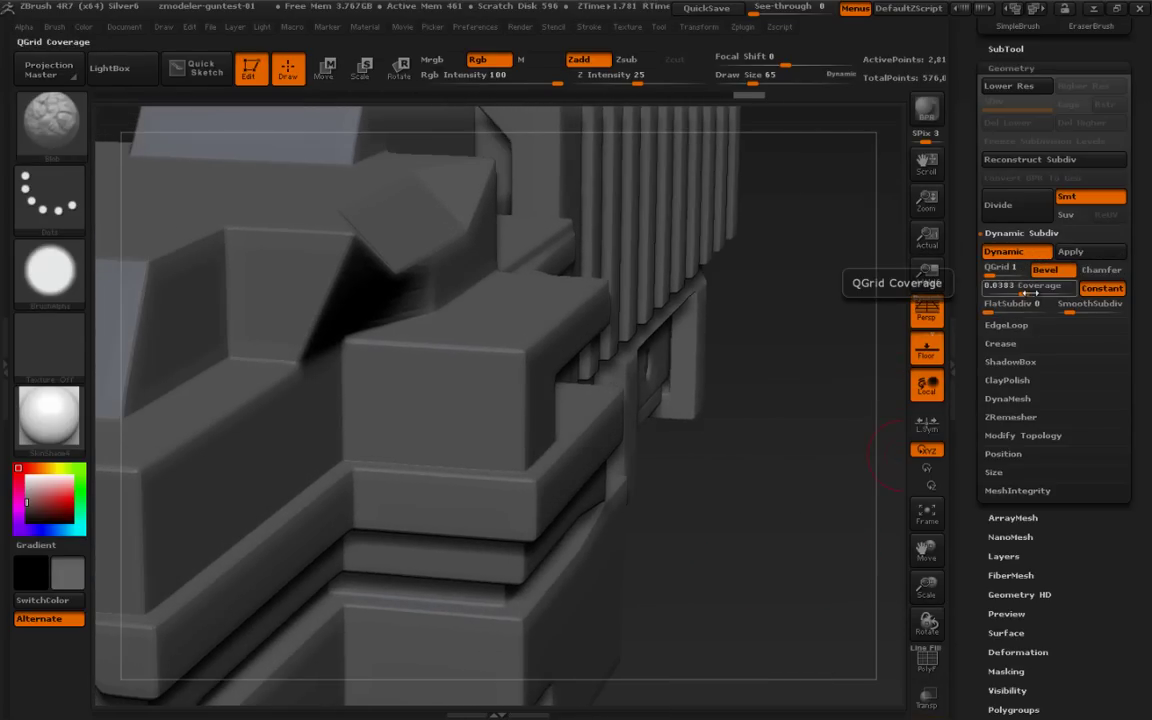
Set the QGrid Coverage to 0.09682 and show the wireframe on the gun.
{"action": "left_click", "coordinate": [1033, 293]}
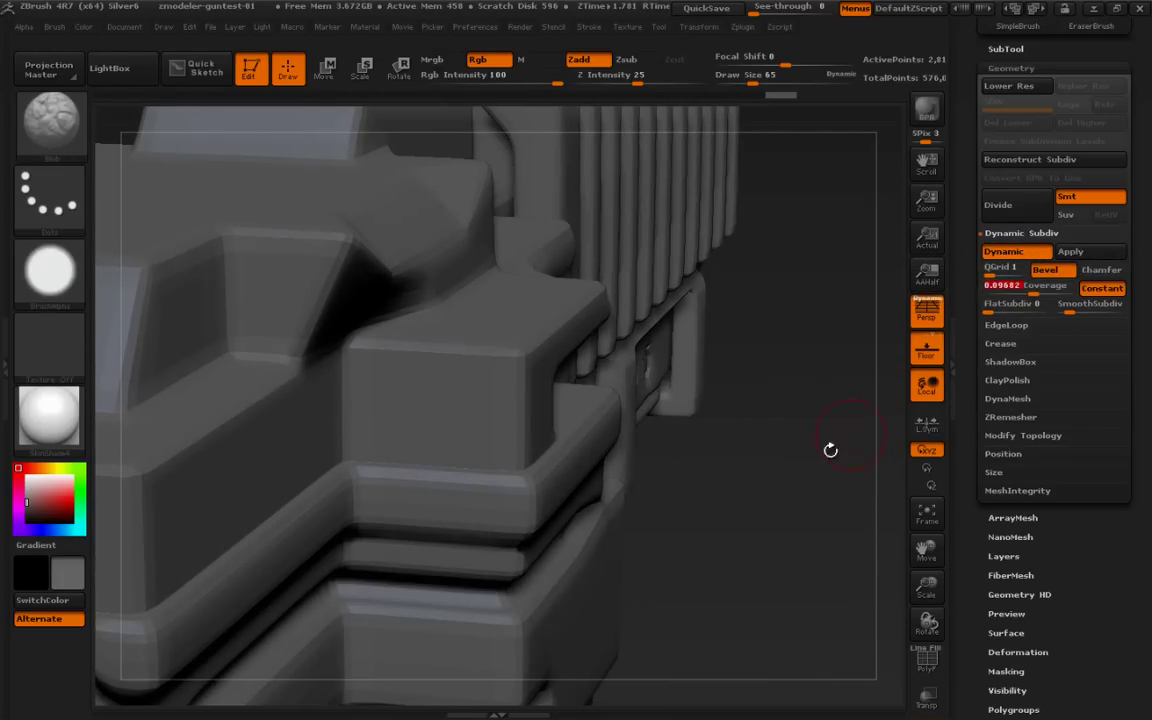
{"action": "left_click_drag", "start_coordinate": [793, 497], "coordinate": [818, 464]}
{"action": "key", "text": "shift+f"}
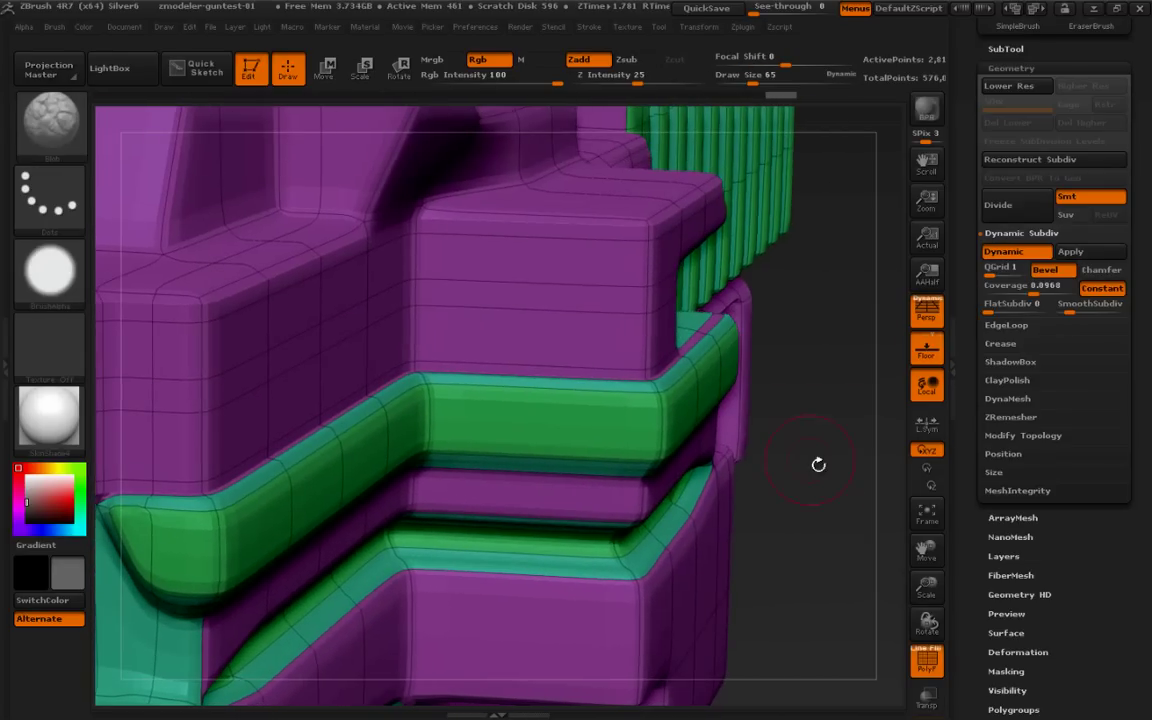
Switch QGrid to Chamfer mode with SmoothSubdiv at 0 and FlatSubdiv at 1.
{"action": "left_click", "coordinate": [1101, 271]}
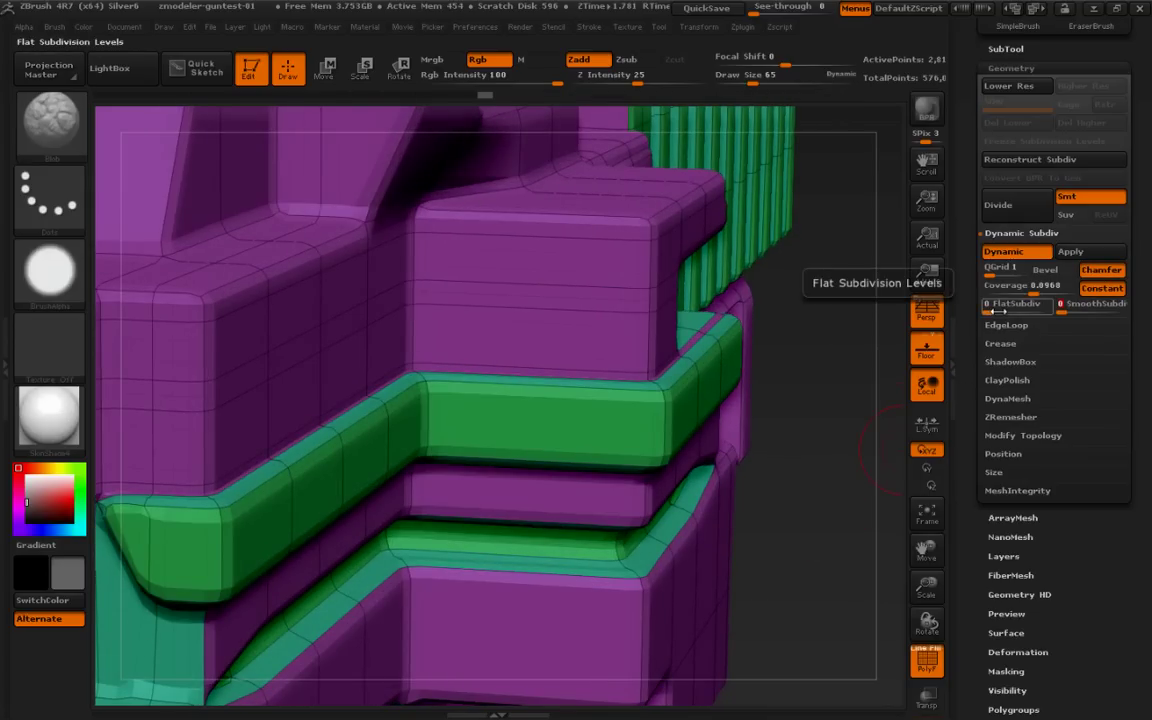
{"action": "left_click", "coordinate": [1000, 310]}
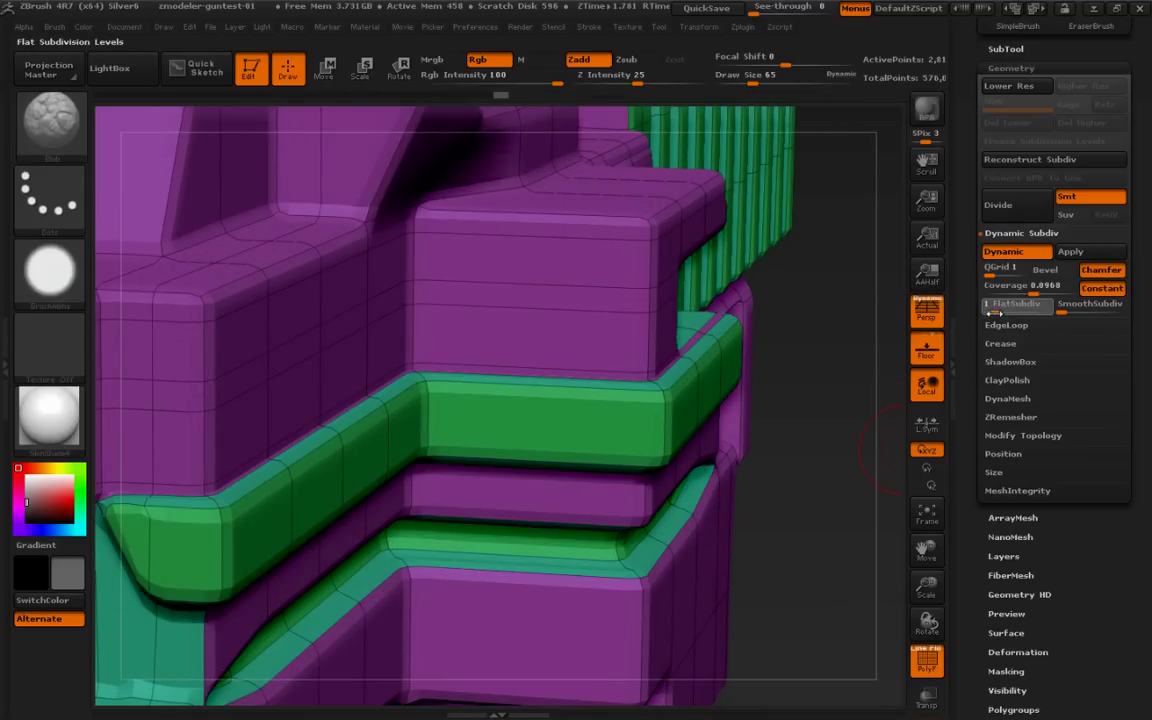
Widen the chamfered edges by setting the QGrid Coverage to 0.18285.
{"action": "left_click_drag", "start_coordinate": [827, 442], "coordinate": [903, 393]}
{"action": "left_click_drag", "start_coordinate": [1030, 288], "coordinate": [1042, 291]}
{"action": "left_click", "coordinate": [1041, 291]}
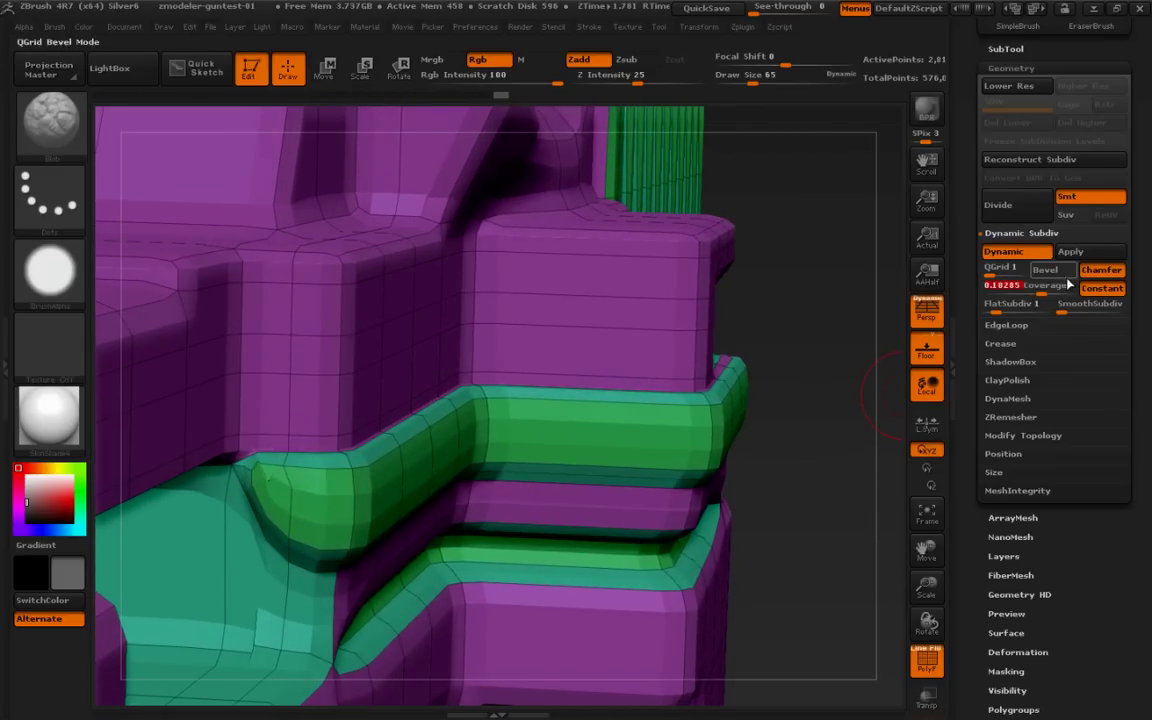
Trace the chamfered edge where the upper purple block meets the gun body.
{"action": "mouse_move", "coordinate": [857, 463]}
{"action": "left_mouse_down"}
{"action": "mouse_move", "coordinate": [784, 505]}
{"action": "mouse_move", "coordinate": [879, 468]}
{"action": "left_mouse_up"}
{"action": "key", "text": "ctrl+shift"}
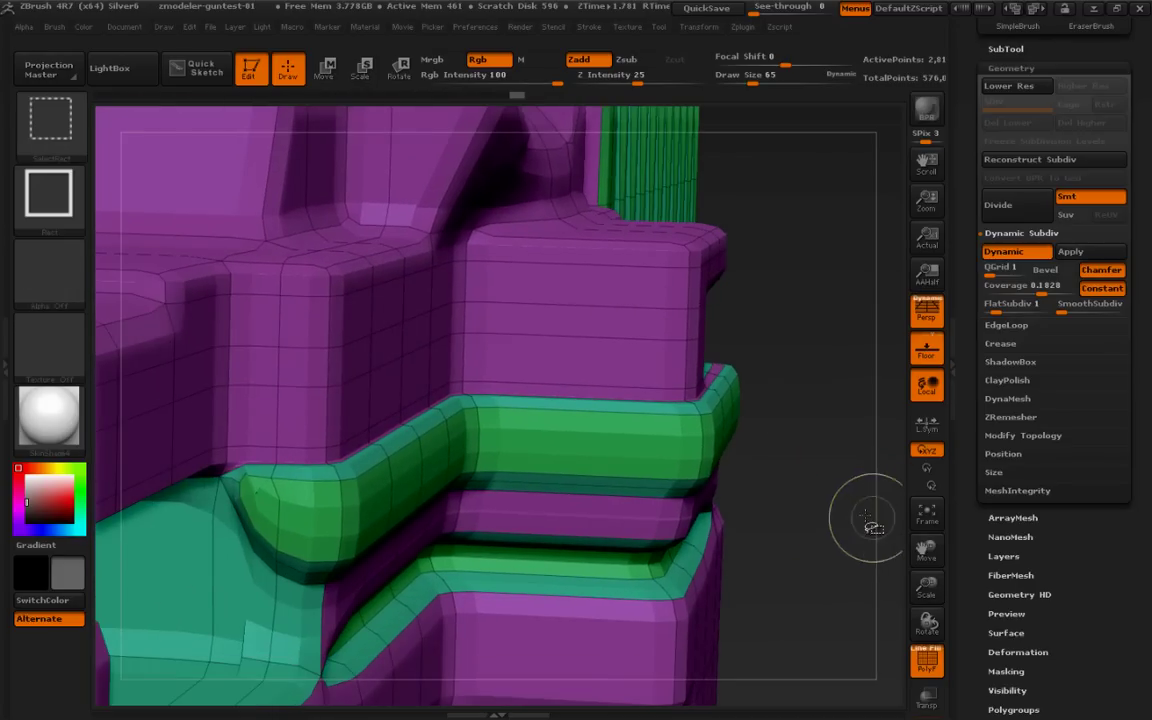
{"action": "left_click_drag", "start_coordinate": [586, 196], "coordinate": [616, 220], "text": "ctrl+shift"}
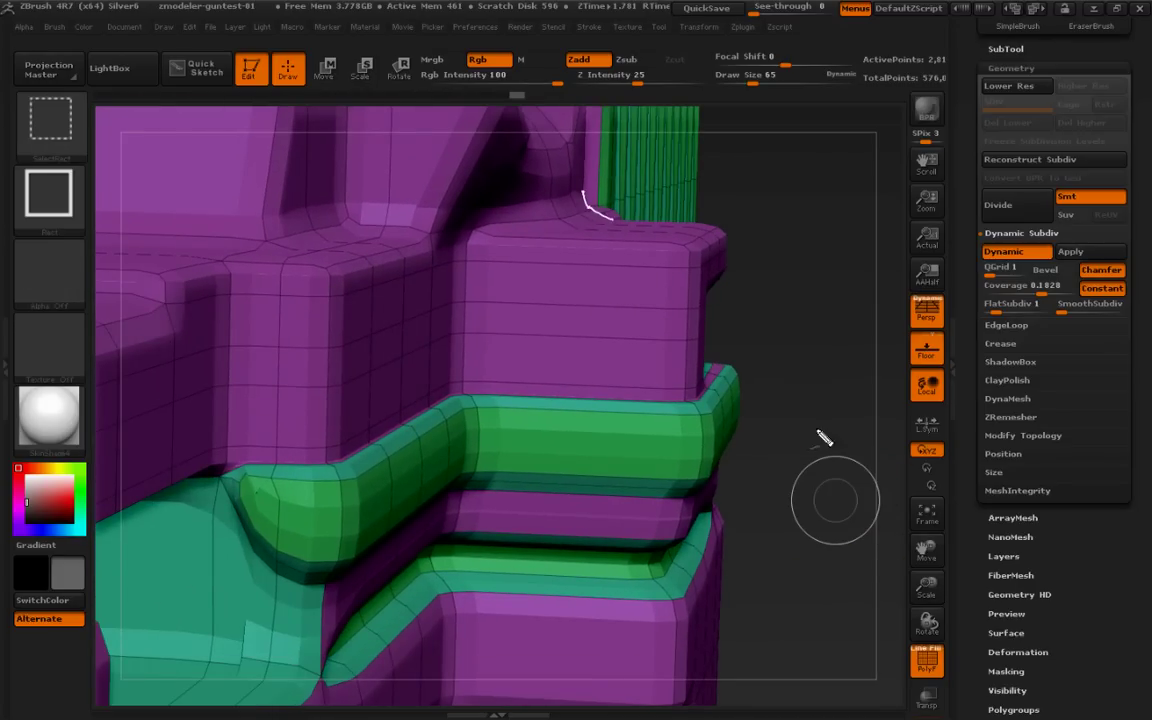
{"action": "left_click_drag", "start_coordinate": [820, 489], "coordinate": [834, 472]}
Switch QGrid to Bevel mode only, inspect the block edges, and return to Chamfer mode only.
{"action": "left_click", "coordinate": [1045, 270]}
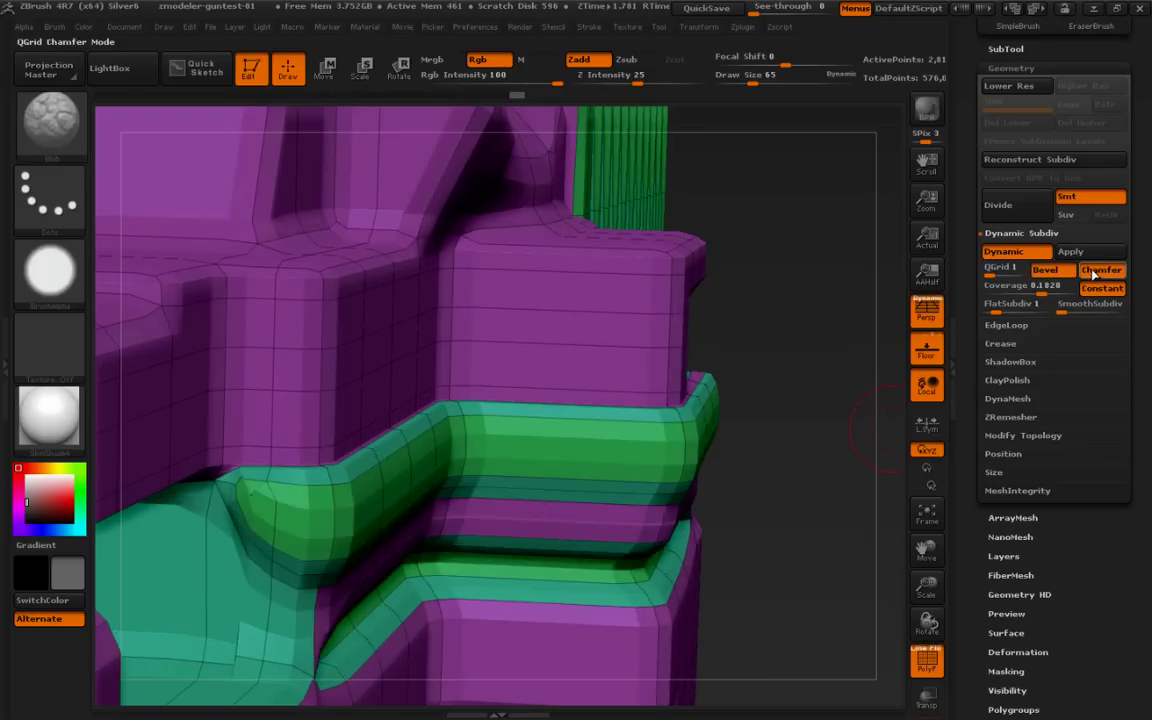
{"action": "key", "text": "ctrl+shift"}
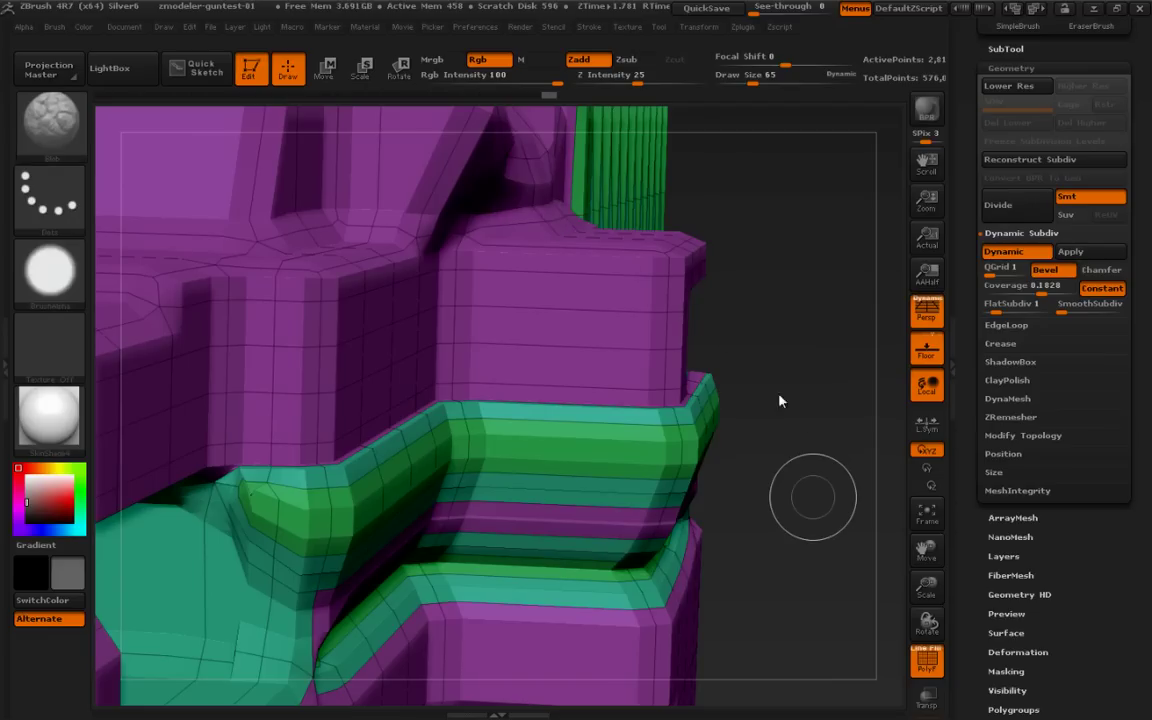
{"action": "left_click_drag", "start_coordinate": [779, 398], "coordinate": [797, 417]}
{"action": "left_click", "coordinate": [1101, 270]}
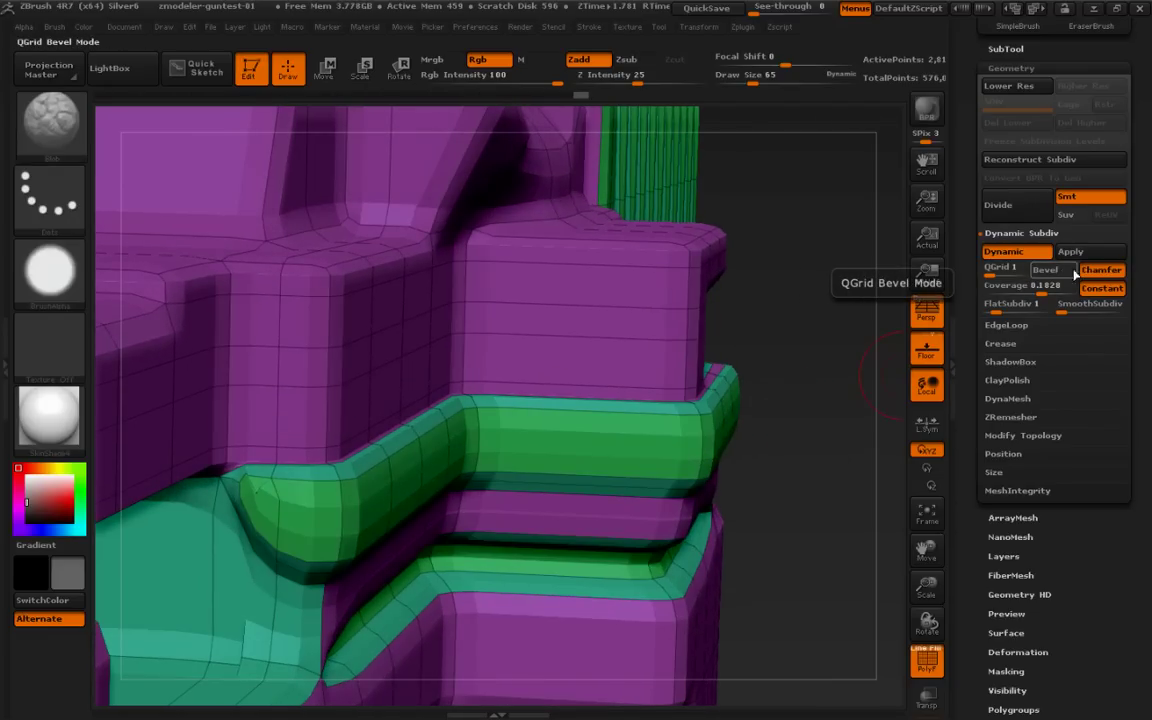
Switch QGrid to Bevel mode only and outline the beveled corner face of the green strip.
{"action": "left_click", "coordinate": [1072, 271]}
{"action": "left_click_drag", "start_coordinate": [841, 465], "coordinate": [792, 518]}
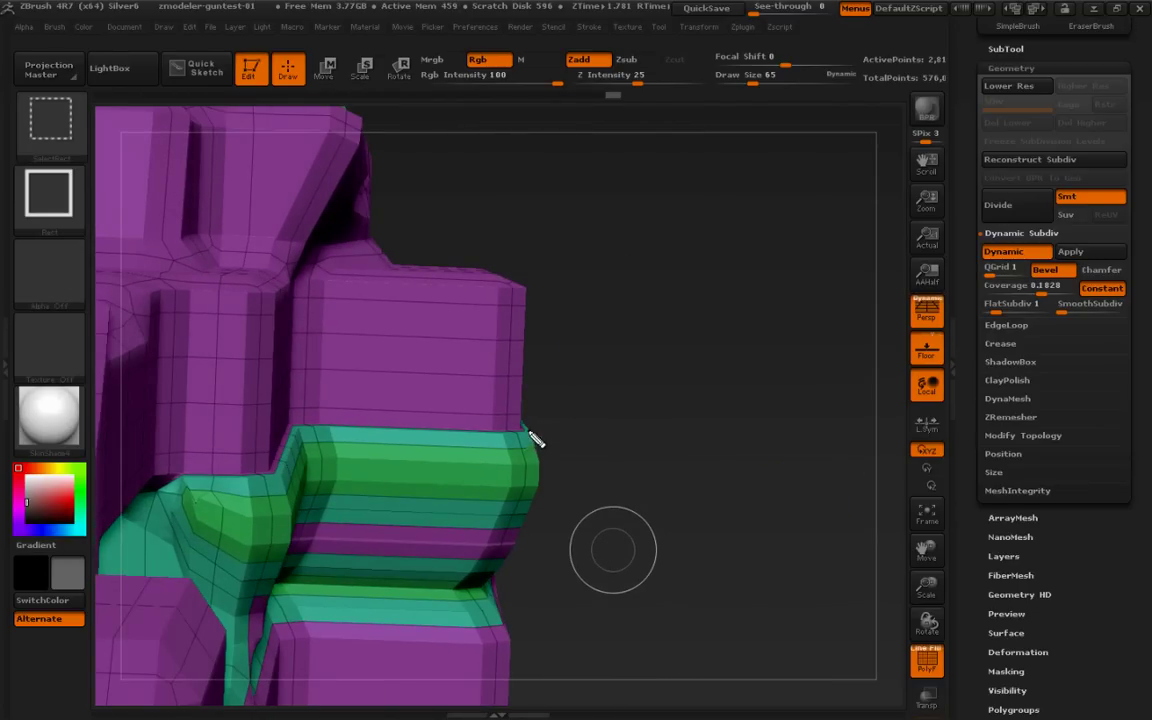
{"action": "mouse_move", "coordinate": [528, 431]}
{"action": "left_mouse_down"}
{"action": "mouse_move", "coordinate": [540, 459]}
{"action": "mouse_move", "coordinate": [532, 431]}
{"action": "left_mouse_up"}
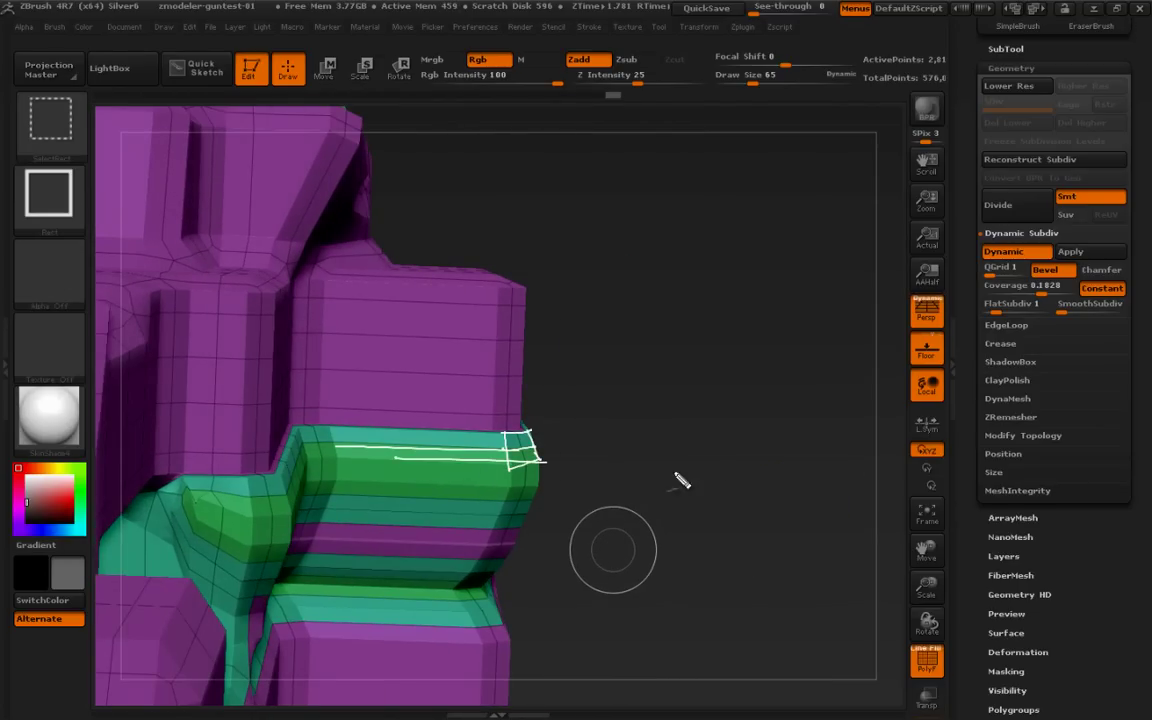
{"action": "key", "text": "Escape"}
Enable Chamfer together with Bevel for QGrid and outline the same corner face on the green strip.
{"action": "left_click_drag", "start_coordinate": [746, 525], "coordinate": [775, 507]}
{"action": "left_click", "coordinate": [1103, 271]}
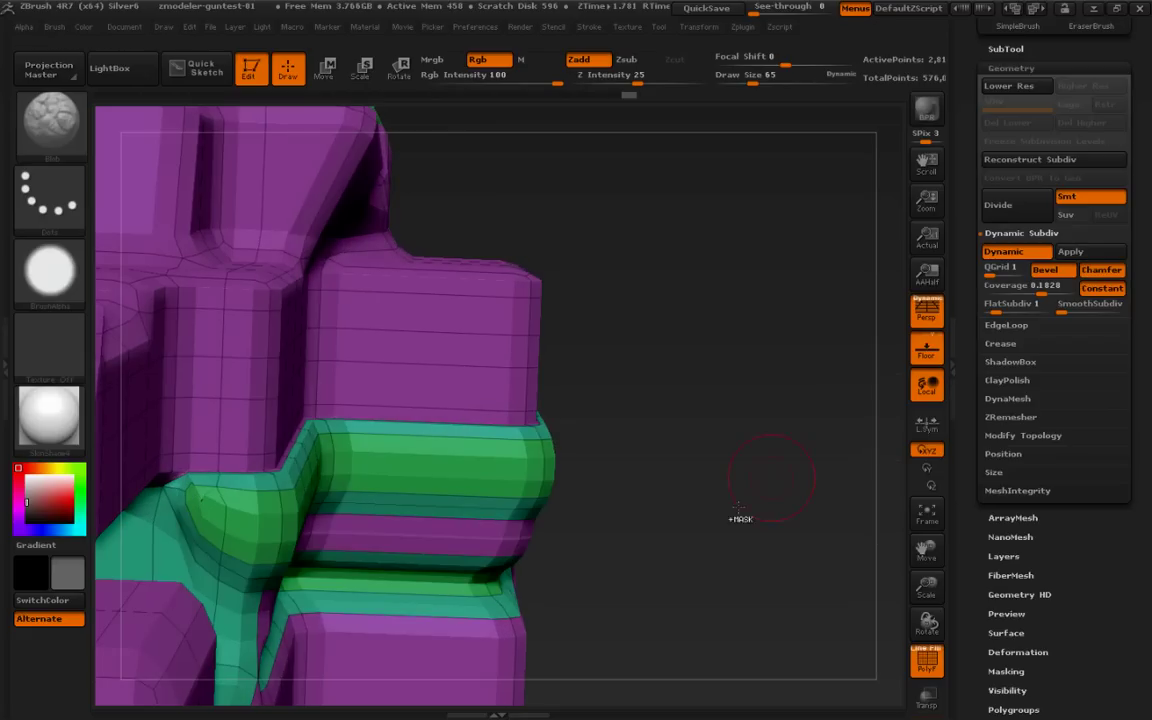
{"action": "key", "text": "ctrl+shift+d"}
{"action": "mouse_move", "coordinate": [518, 428]}
{"action": "left_mouse_down"}
{"action": "mouse_move", "coordinate": [523, 457]}
{"action": "mouse_move", "coordinate": [545, 427]}
{"action": "mouse_move", "coordinate": [543, 456]}
{"action": "mouse_move", "coordinate": [532, 441]}
{"action": "mouse_move", "coordinate": [563, 459]}
{"action": "left_mouse_up"}
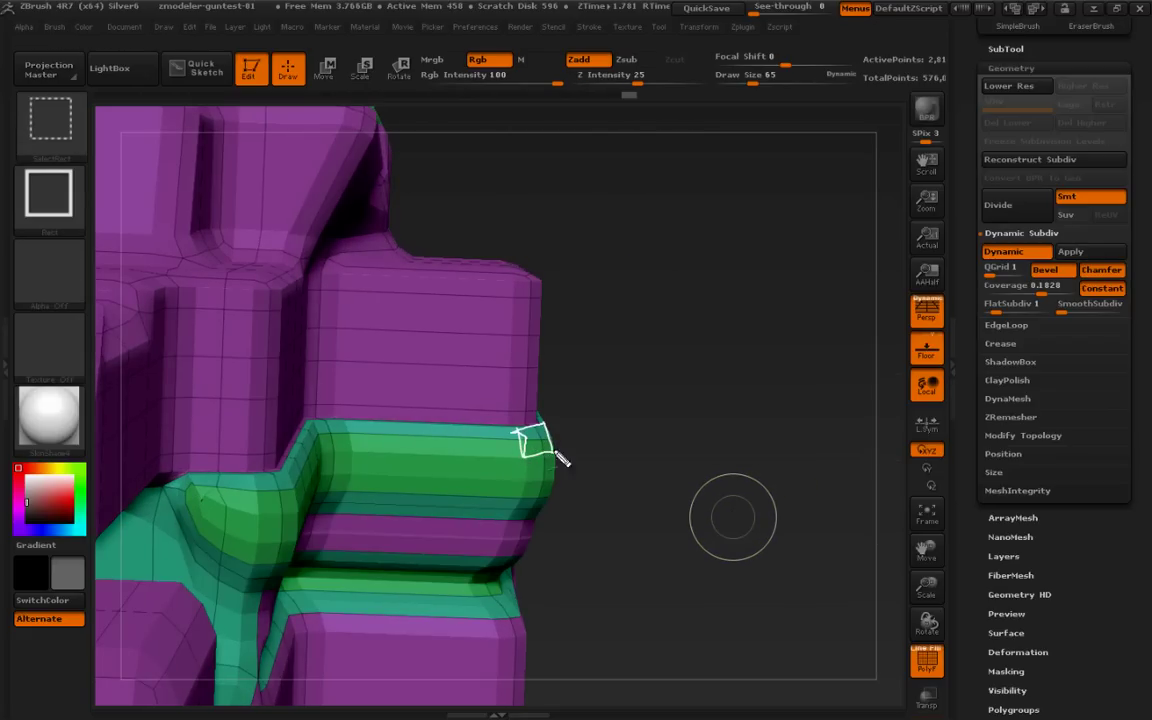
Sketch straight and angled edge profiles beside the gun to illustrate the combined bevel and chamfer, and clear the annotations.
{"action": "left_click_drag", "start_coordinate": [558, 176], "coordinate": [740, 548], "text": "ctrl+shift"}
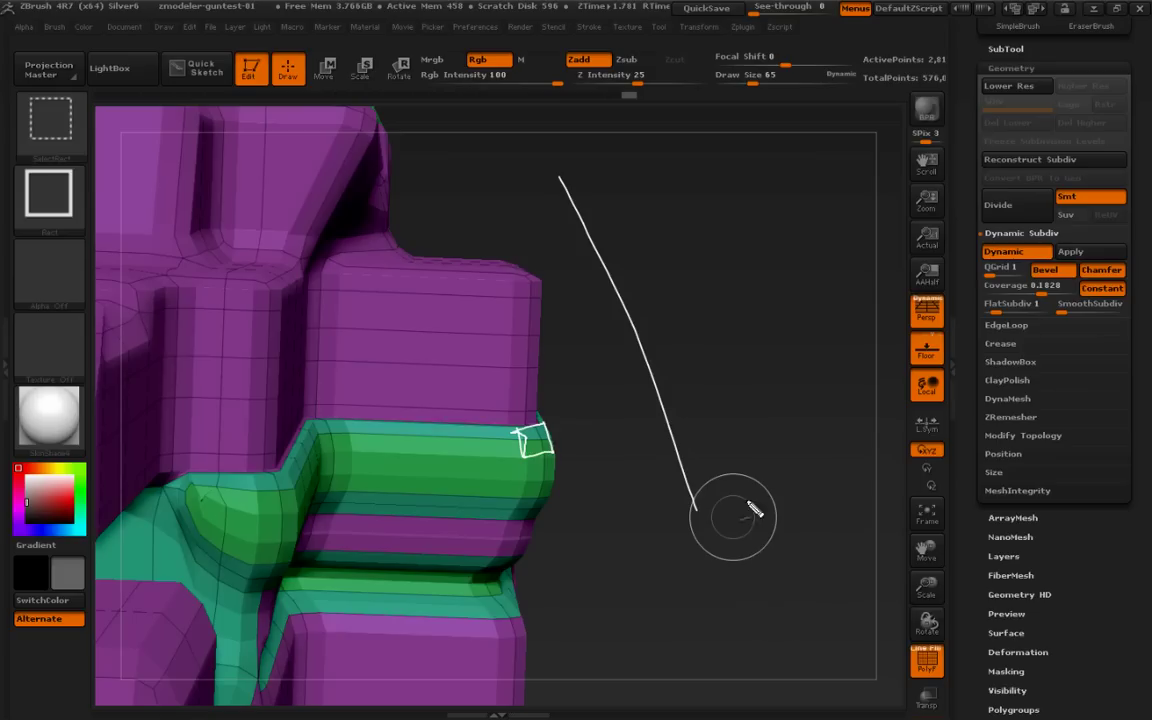
{"action": "mouse_move", "coordinate": [557, 172]}
{"action": "left_mouse_down"}
{"action": "mouse_move", "coordinate": [671, 298]}
{"action": "mouse_move", "coordinate": [709, 681]}
{"action": "left_mouse_up"}
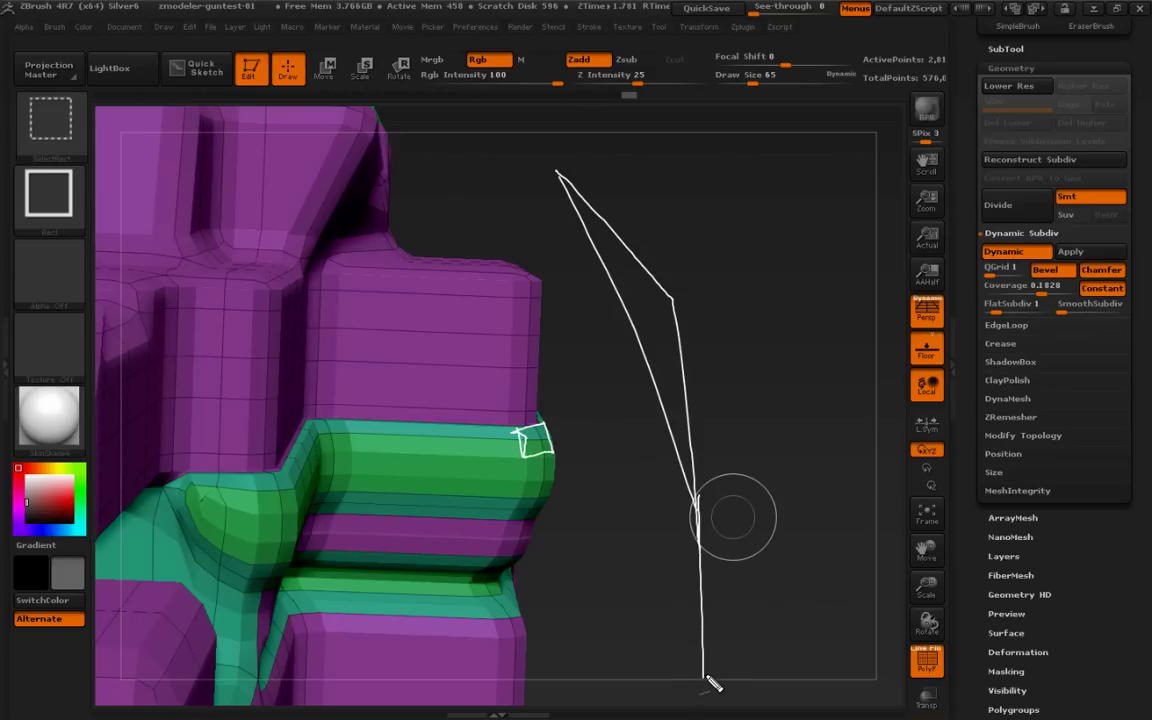
{"action": "left_click_drag", "start_coordinate": [630, 317], "coordinate": [720, 275]}
{"action": "key", "text": "Escape"}
Set the QGrid Coverage to 0.1184 and toggle Bevel off and on to compare the edges, leaving both modes enabled.
{"action": "left_click_drag", "start_coordinate": [794, 484], "coordinate": [795, 478]}
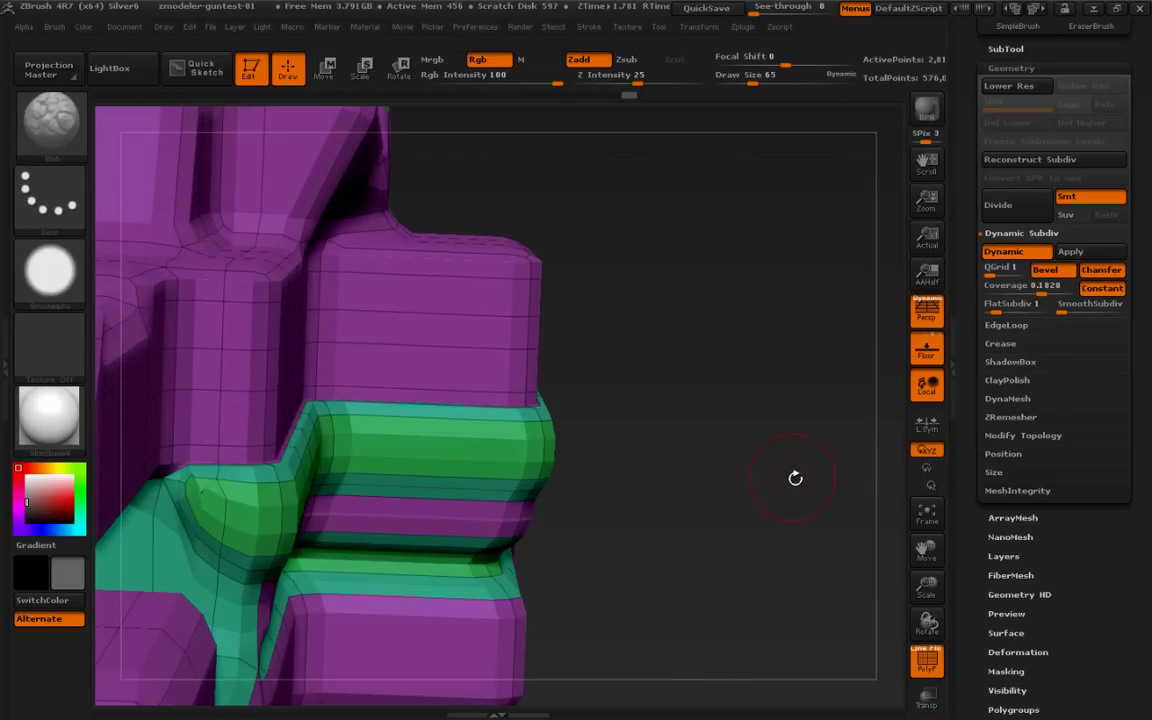
{"action": "left_click_drag", "start_coordinate": [1038, 288], "coordinate": [1044, 290]}
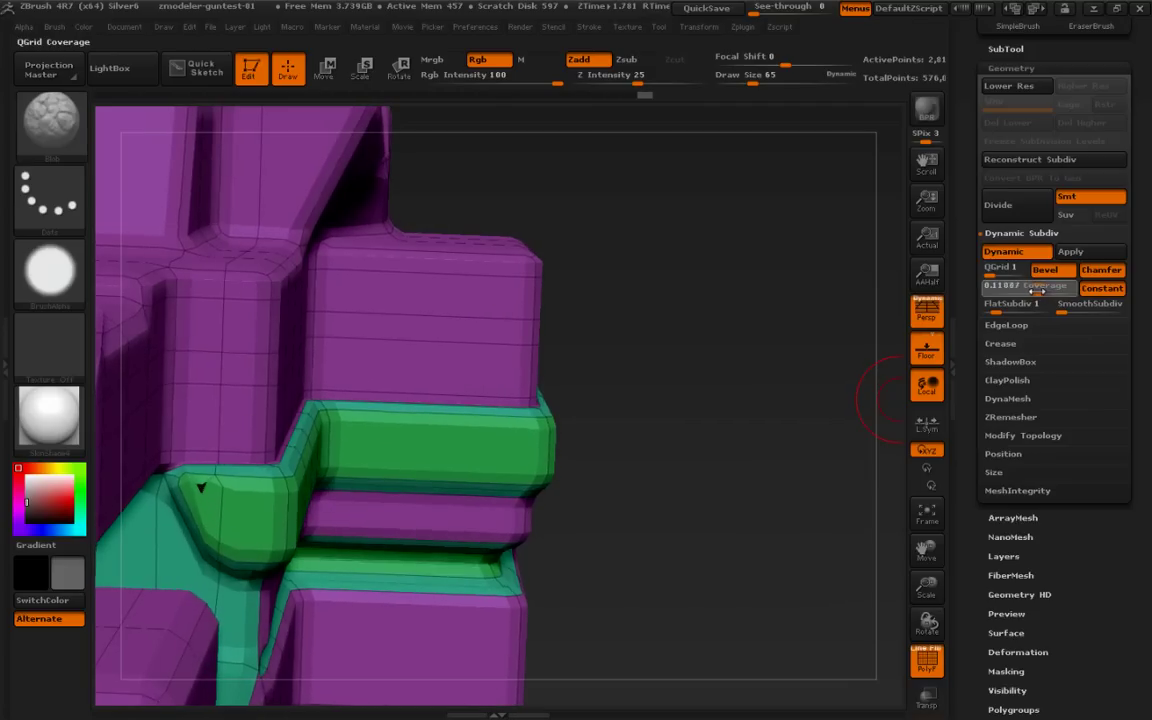
{"action": "left_click", "coordinate": [1052, 275]}
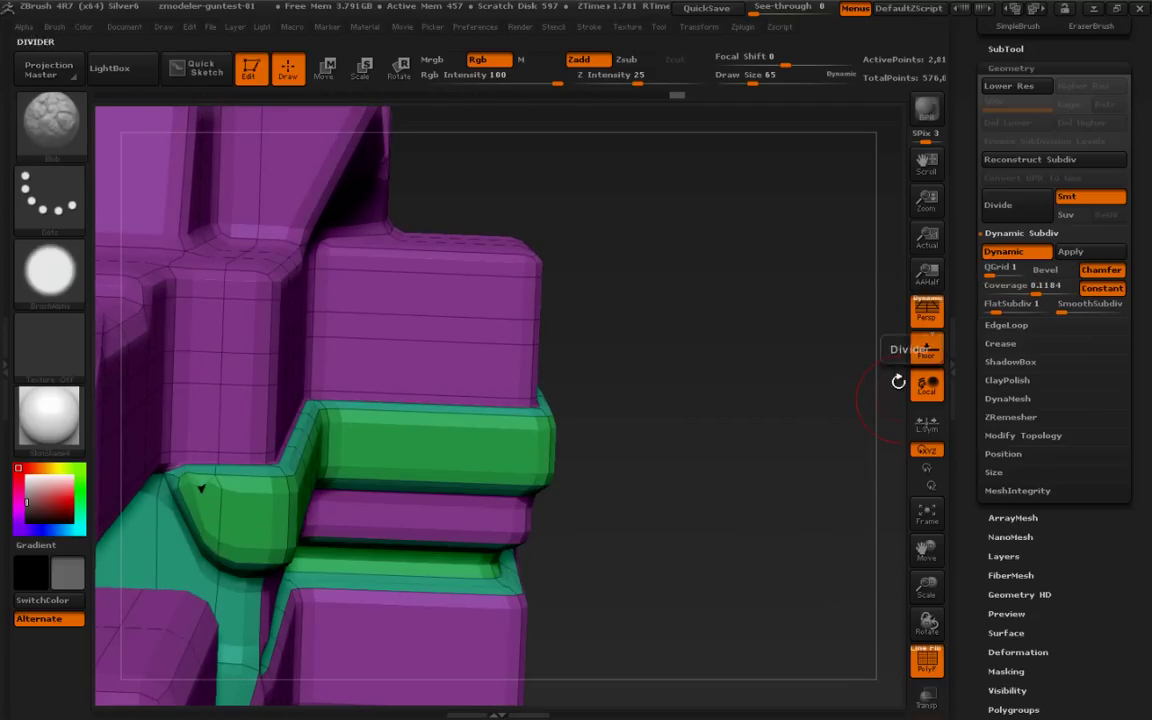
{"action": "left_click", "coordinate": [1055, 272]}
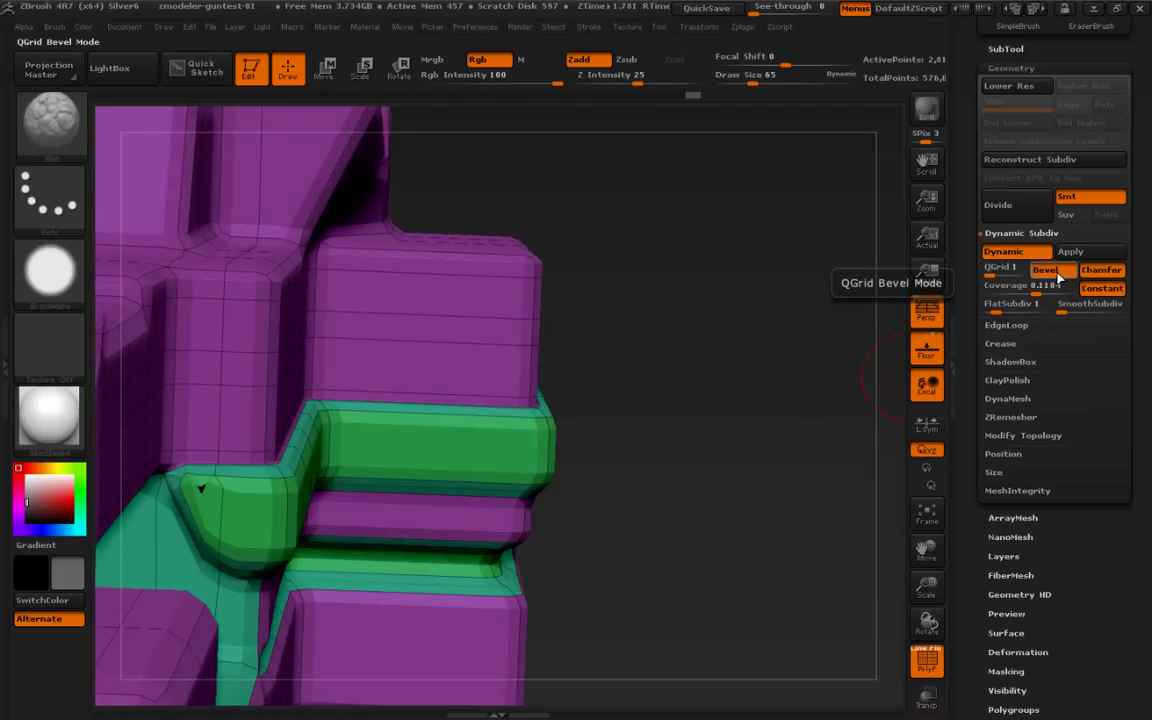
{"action": "left_click", "coordinate": [1058, 275]}
{"action": "left_click", "coordinate": [1058, 275]}
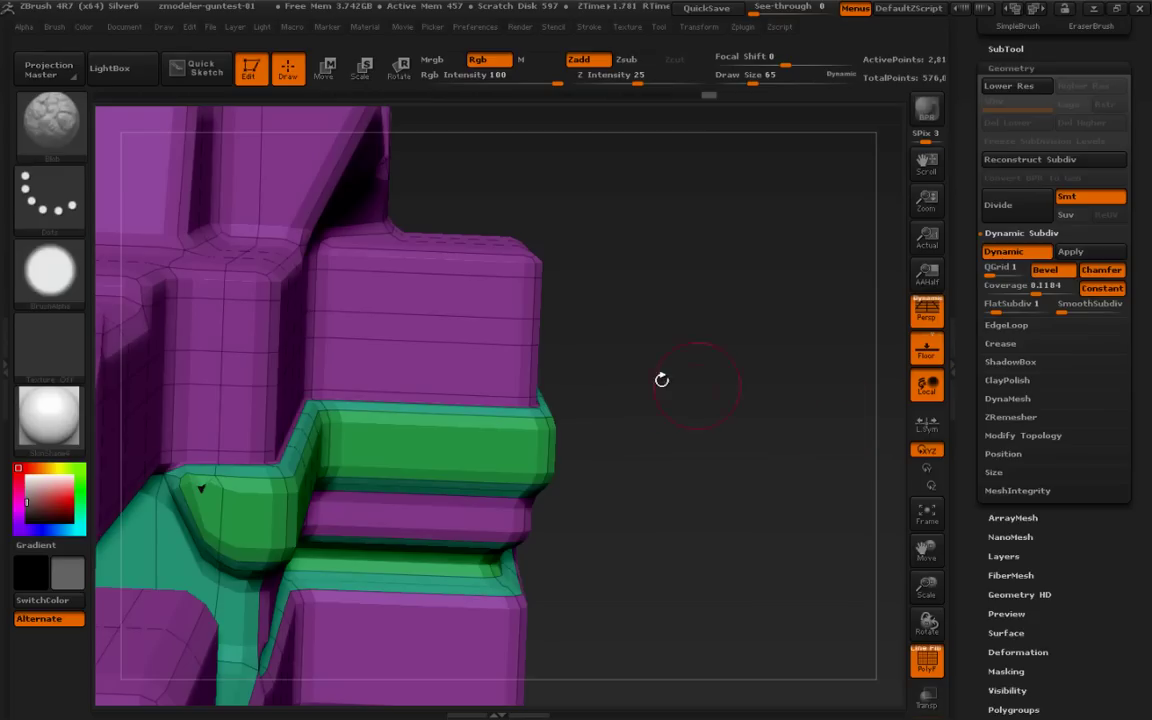
Sketch slanted edge lines beside the gun to illustrate the edge profile at the reduced Coverage.
{"action": "key", "text": "ctrl+shift"}
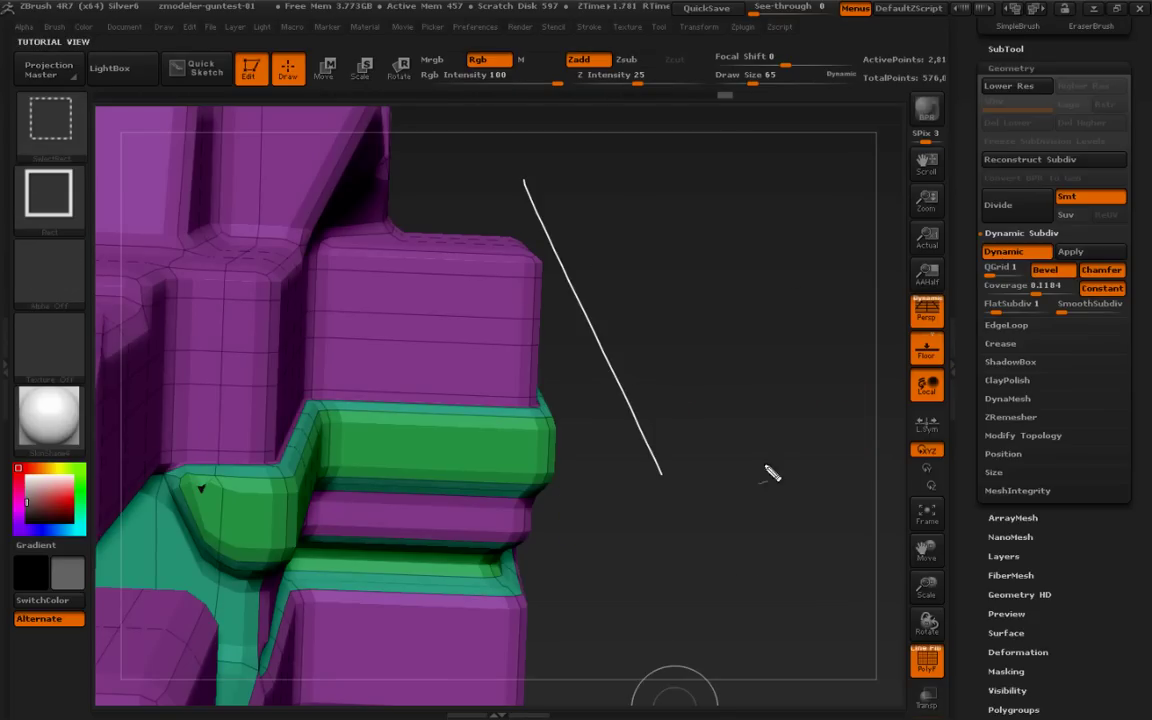
{"action": "left_click_drag", "start_coordinate": [697, 133], "coordinate": [836, 450]}
{"action": "mouse_move", "coordinate": [618, 152]}
{"action": "left_mouse_down"}
{"action": "mouse_move", "coordinate": [776, 450]}
{"action": "mouse_move", "coordinate": [753, 262]}
{"action": "mouse_move", "coordinate": [608, 145]}
{"action": "left_mouse_up"}
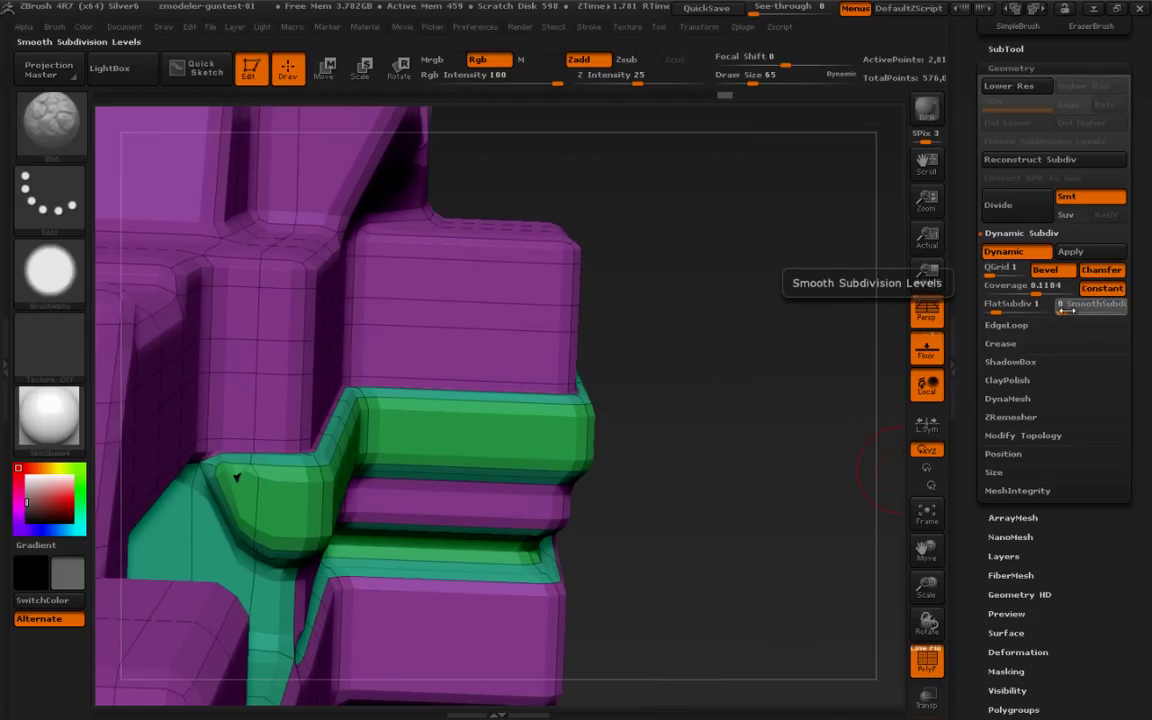
Set SmoothSubdiv to 1 and FlatSubdiv to 0 for the dynamic subdivision.
{"action": "left_click_drag", "start_coordinate": [1061, 304], "coordinate": [1067, 310]}
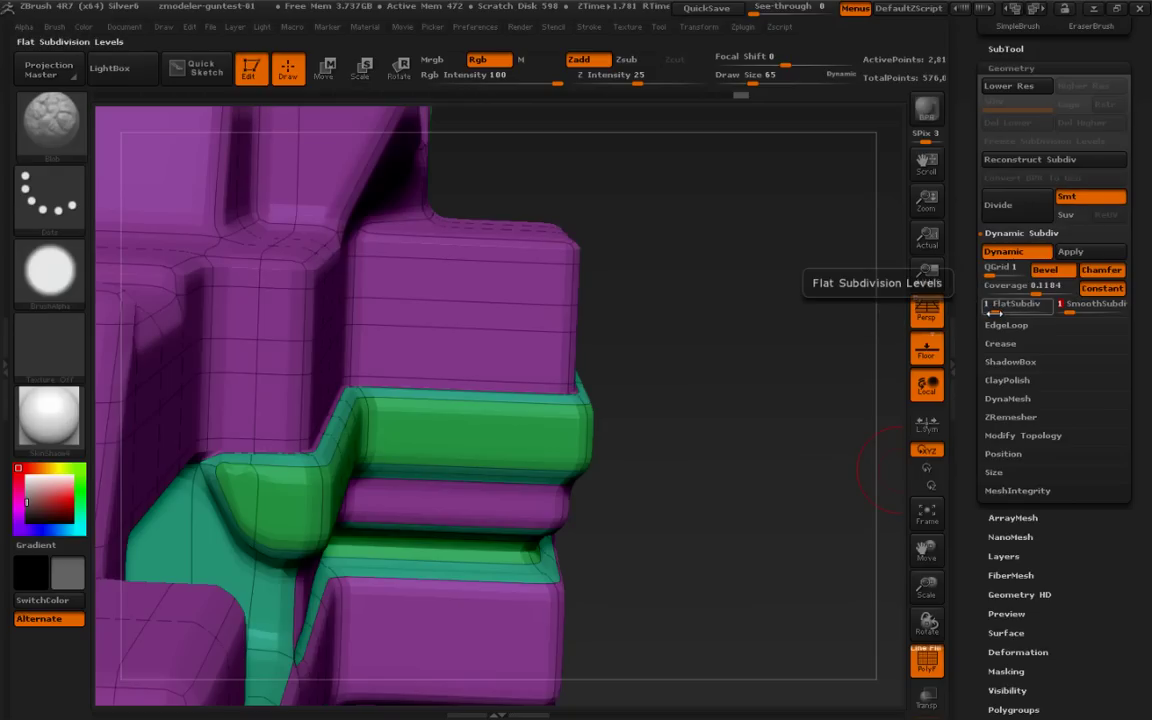
{"action": "left_click_drag", "start_coordinate": [994, 312], "coordinate": [980, 312]}
{"action": "left_click_drag", "start_coordinate": [765, 422], "coordinate": [870, 372]}
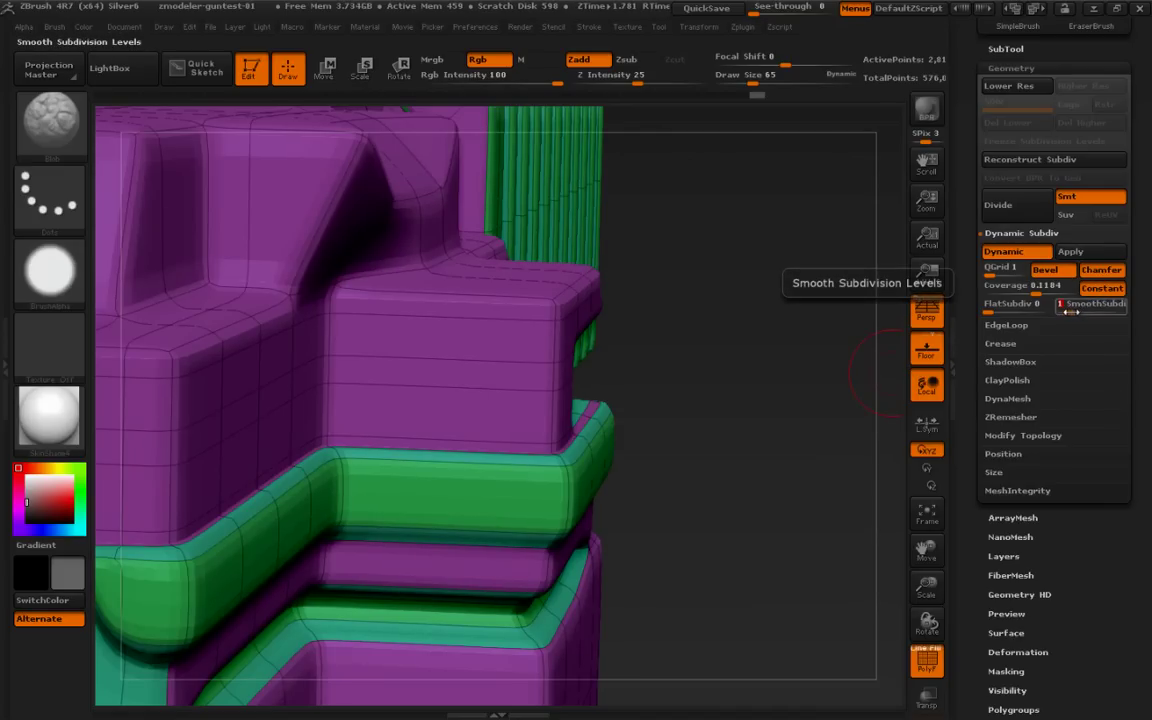
Hide the gun's wireframe and turn off Dynamic Subdivision to show the low-poly base mesh.
{"action": "mouse_move", "coordinate": [856, 458]}
{"action": "left_mouse_down"}
{"action": "mouse_move", "coordinate": [807, 496]}
{"action": "mouse_move", "coordinate": [812, 509]}
{"action": "mouse_move", "coordinate": [699, 512]}
{"action": "mouse_move", "coordinate": [805, 522]}
{"action": "mouse_move", "coordinate": [779, 532]}
{"action": "left_mouse_up"}
{"action": "key", "text": "shift+f"}
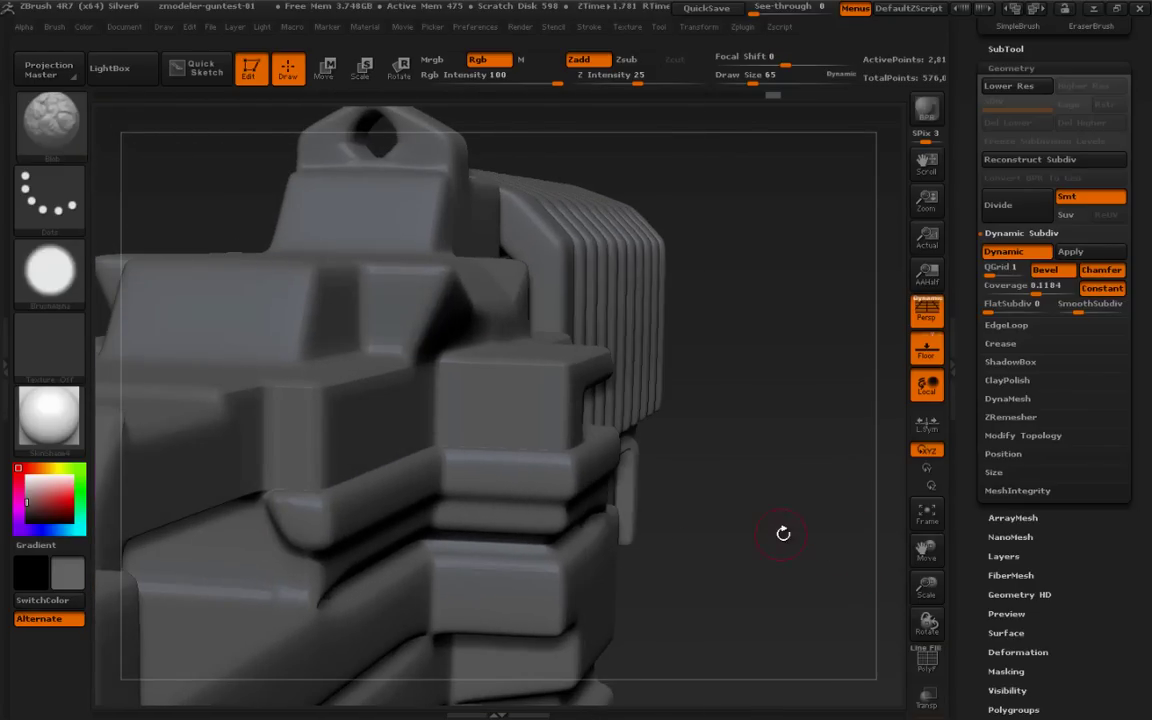
{"action": "key", "text": "shift"}
{"action": "key", "text": "shift+d"}
{"action": "mouse_move", "coordinate": [820, 470]}
{"action": "left_mouse_down"}
{"action": "mouse_move", "coordinate": [701, 515]}
{"action": "mouse_move", "coordinate": [620, 470]}
{"action": "mouse_move", "coordinate": [684, 383]}
{"action": "mouse_move", "coordinate": [656, 411]}
{"action": "mouse_move", "coordinate": [666, 482]}
{"action": "left_mouse_up"}
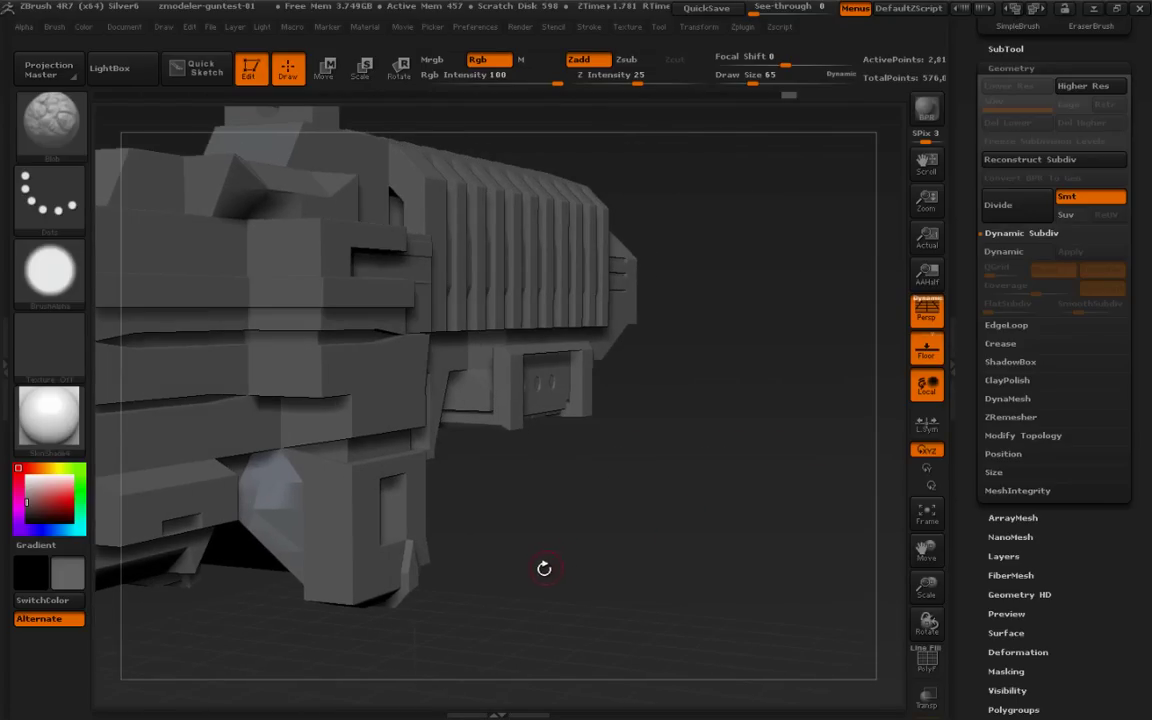
Show the wireframe, leave a canvas snapshot of the low-poly gun, and turn the live gun to face it.
{"action": "left_click_drag", "start_coordinate": [543, 568], "coordinate": [774, 617]}
{"action": "key", "text": "shift+f"}
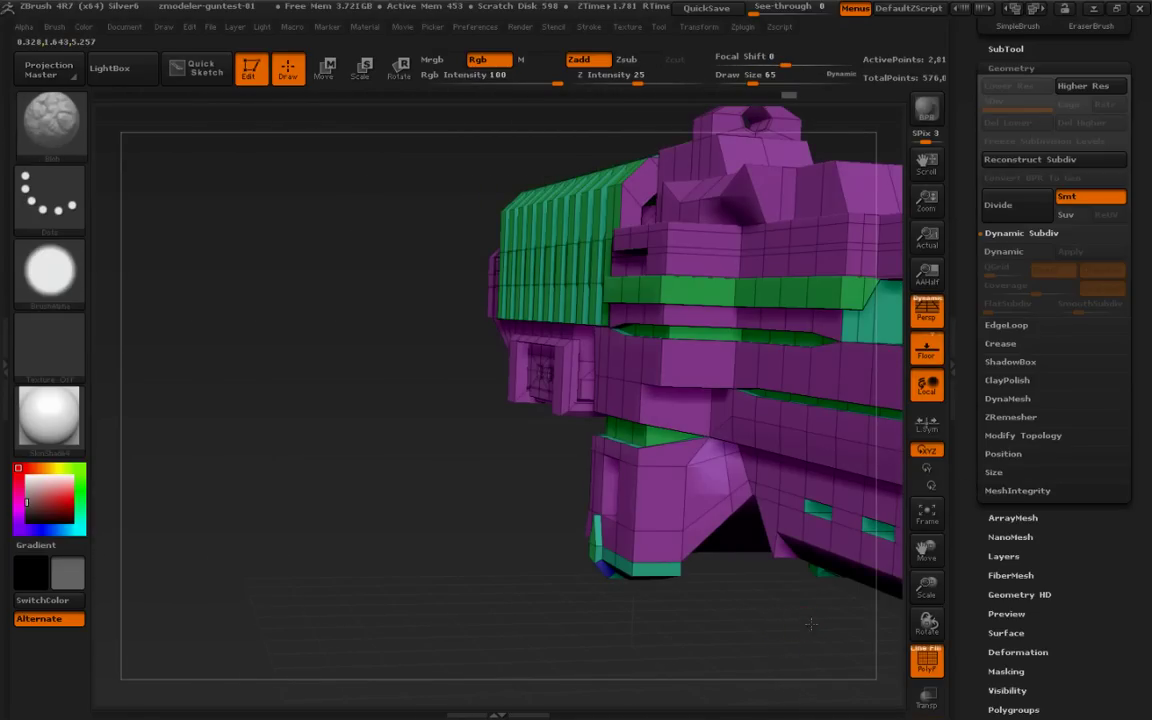
{"action": "key", "text": "shift+s"}
{"action": "left_click_drag", "start_coordinate": [811, 624], "coordinate": [609, 637]}
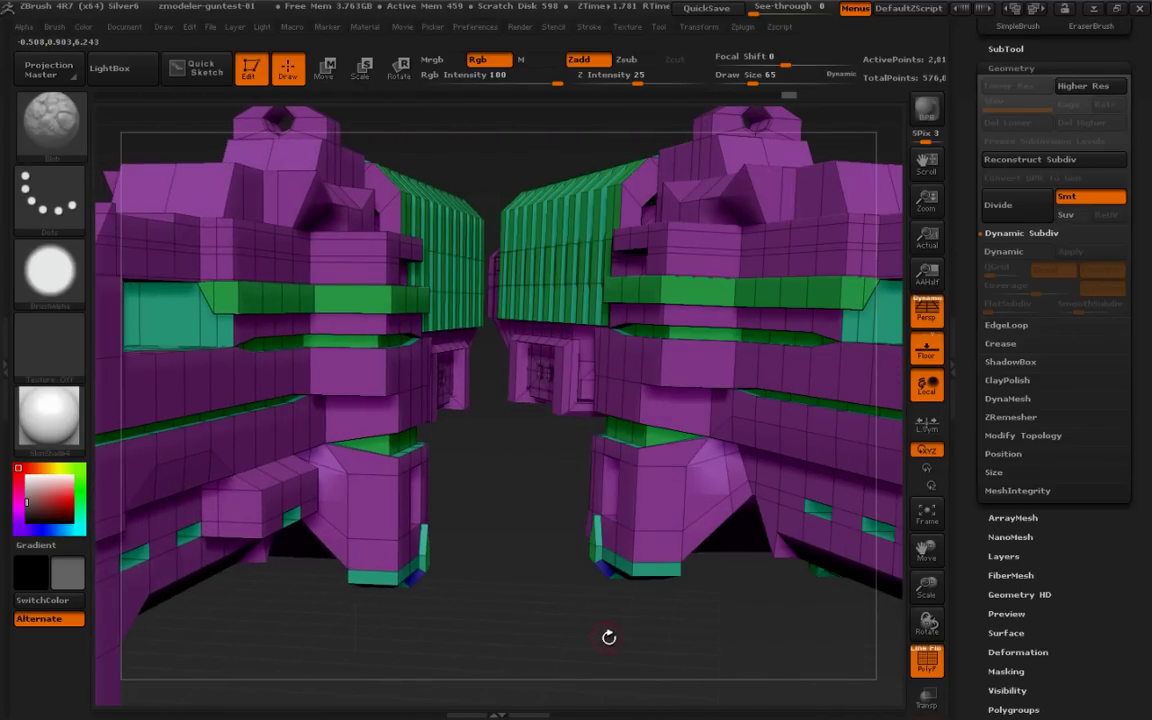
Enable Dynamic Subdivision on the live gun and apply it as real subdivision levels, checking the change with undo and redo.
{"action": "left_click", "coordinate": [1003, 251]}
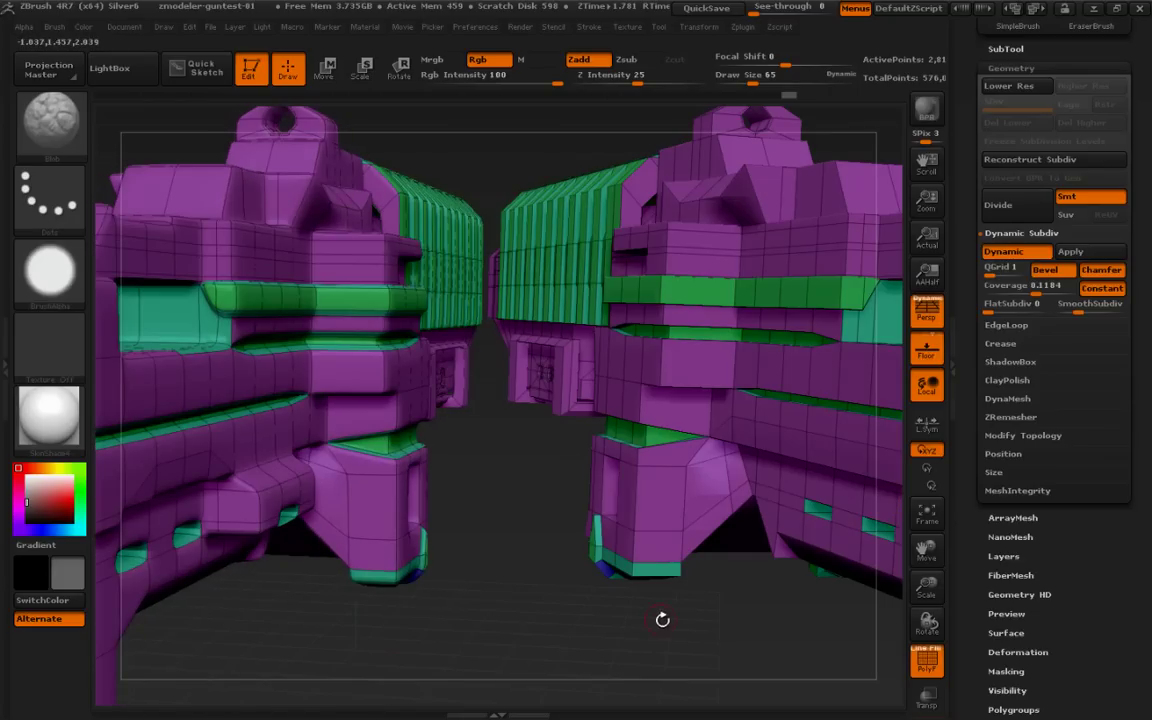
{"action": "left_click", "coordinate": [1070, 251]}
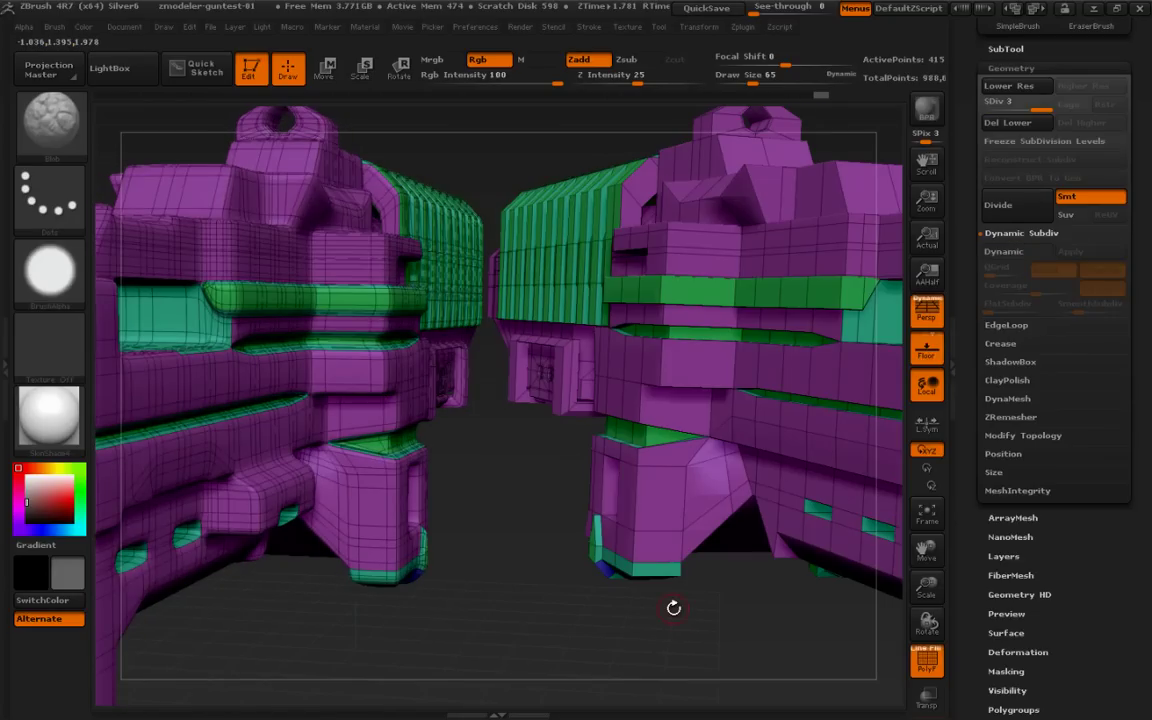
{"action": "key", "text": "ctrl+z"}
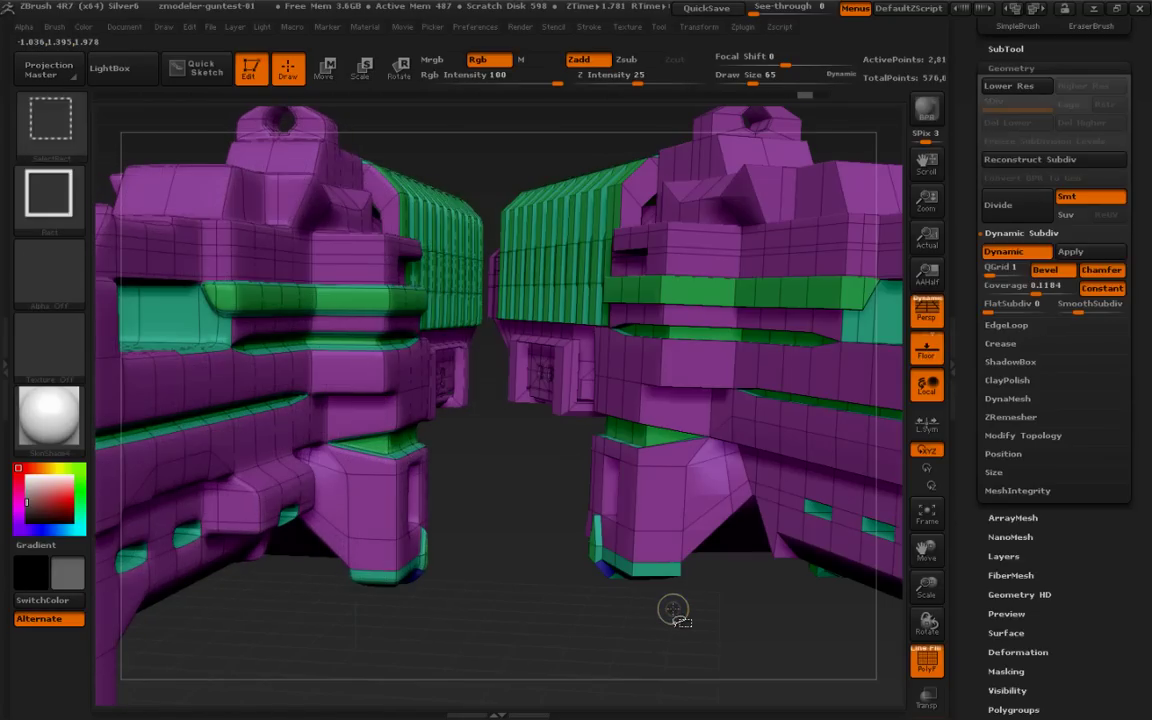
{"action": "key", "text": "ctrl+shift+z"}
{"action": "key", "text": "ctrl+z"}
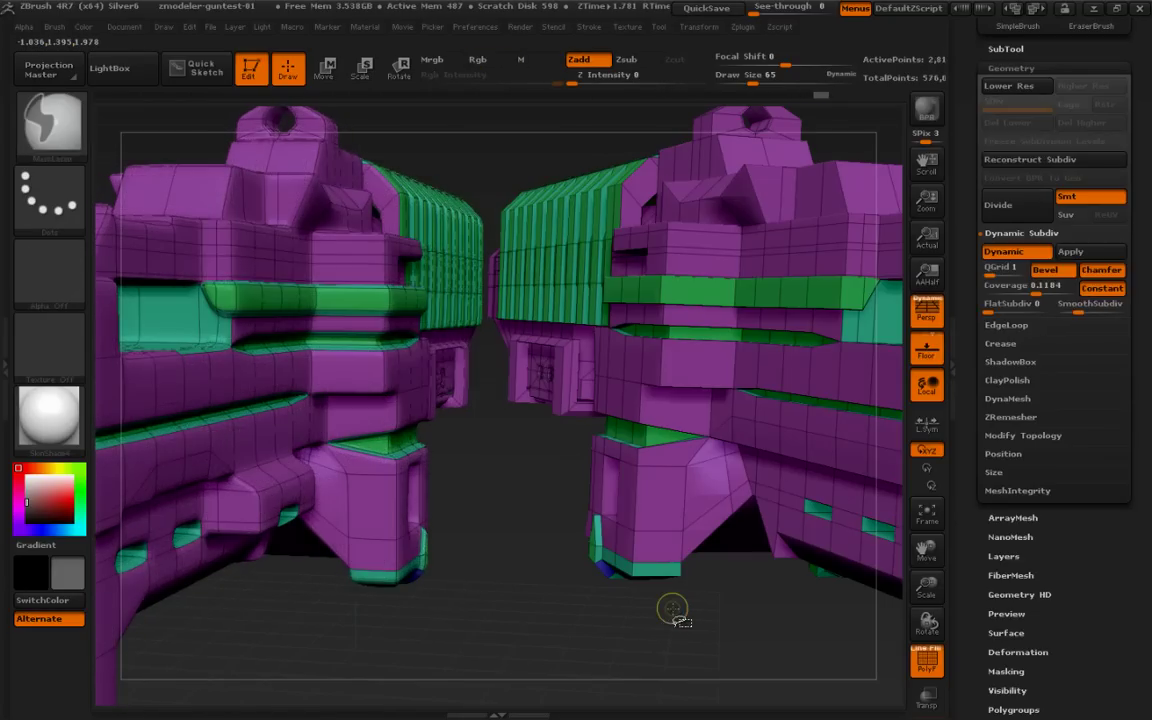
{"action": "key", "text": "ctrl+shift+z"}
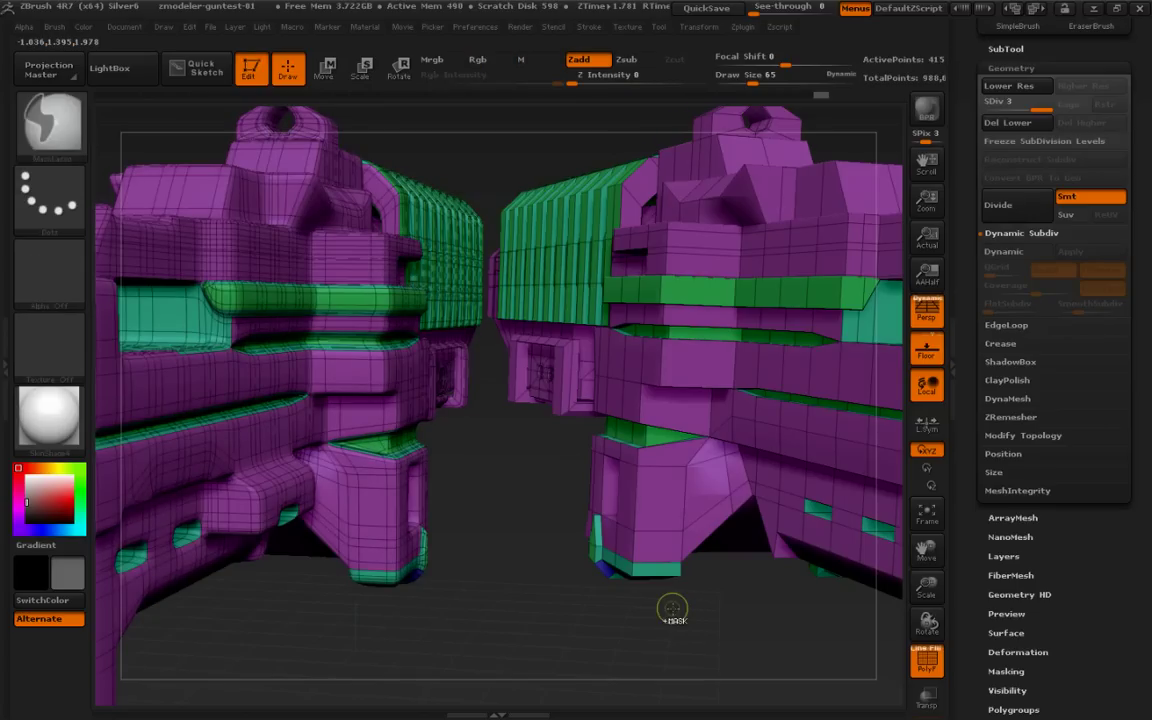
Hide the live gun's wireframe and compare the dynamic preview with the applied mesh by undoing and redoing the application.
{"action": "key", "text": "ctrl+z"}
{"action": "key", "text": "ctrl+z"}
{"action": "key", "text": "ctrl+shift"}
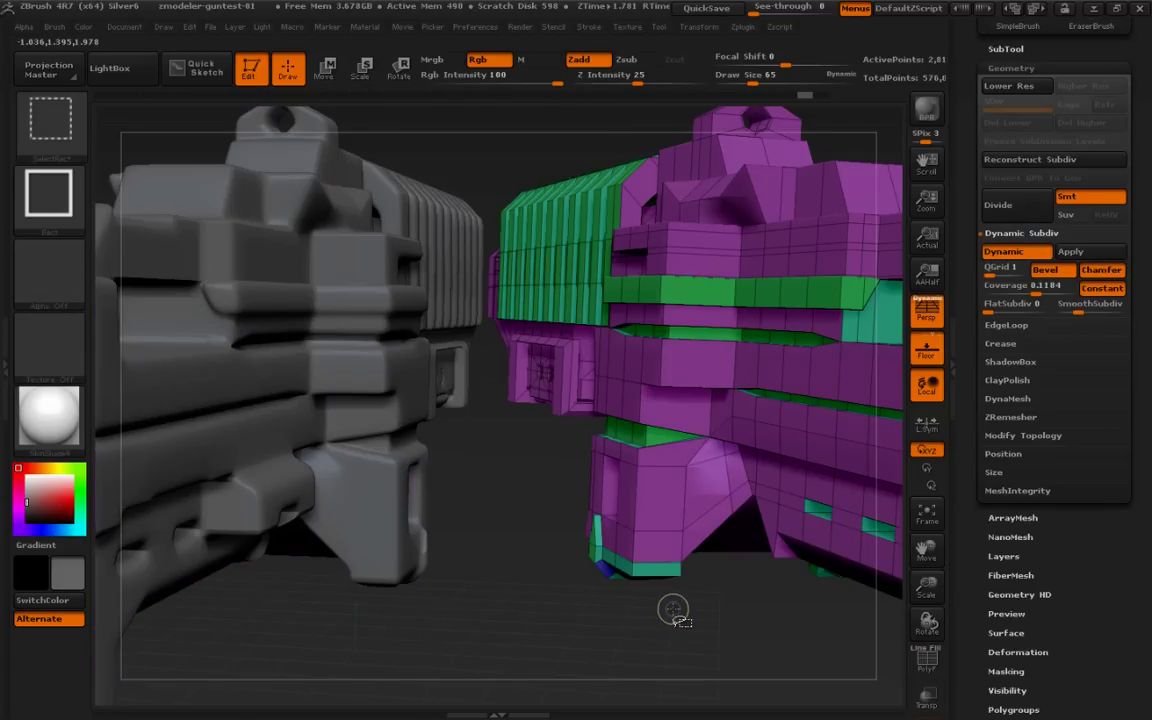
{"action": "key", "text": "ctrl+shift+z"}
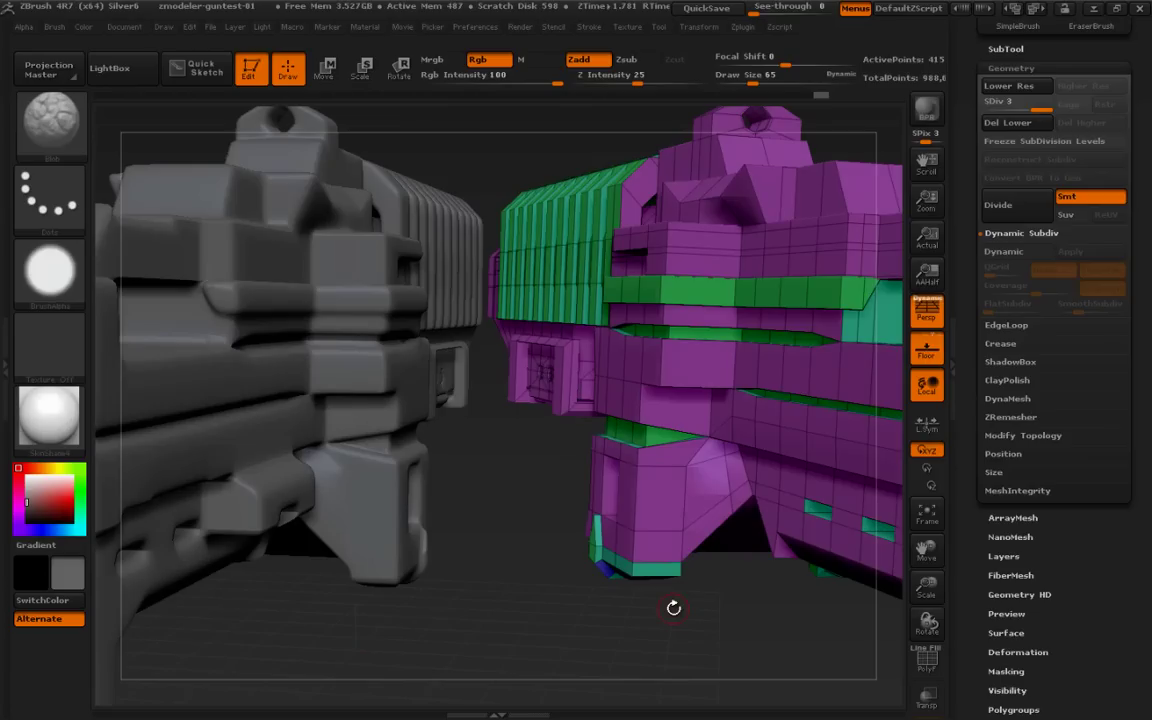
Compare the current tool's polygon counts with the subdivision applied and undone, reapply it, and inspect the whole gun from the side.
{"action": "left_click_drag", "start_coordinate": [968, 297], "coordinate": [988, 430]}
{"action": "mouse_move", "coordinate": [1024, 246]}
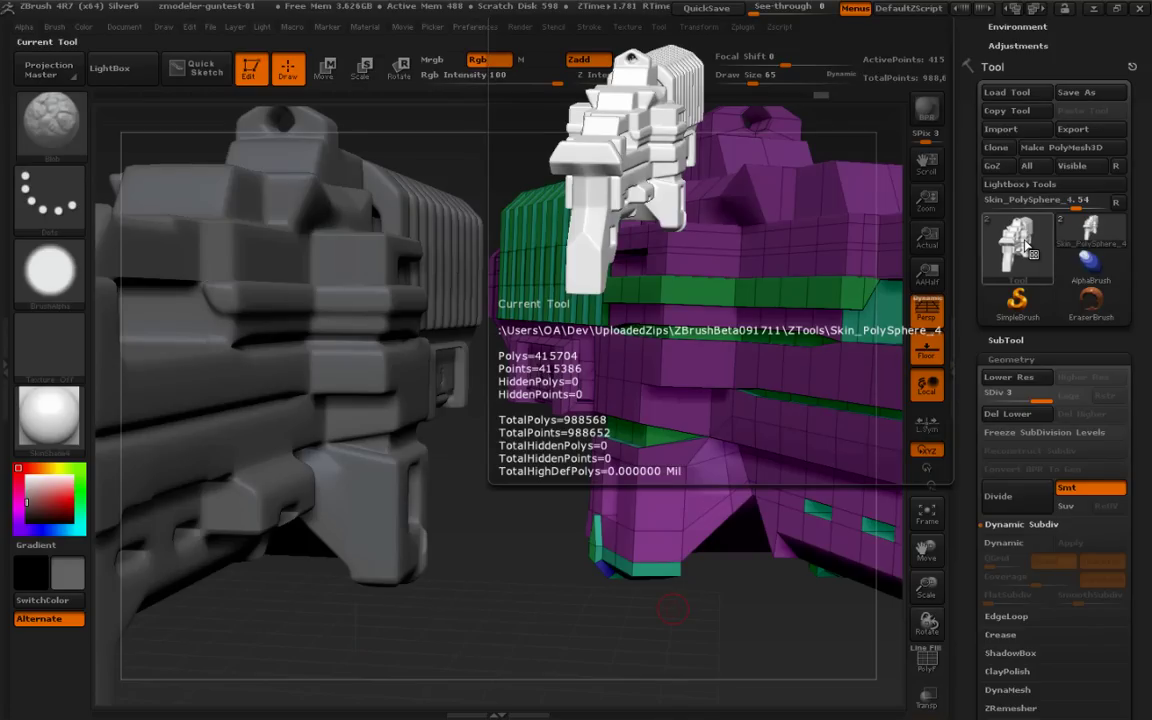
{"action": "key", "text": "ctrl+z"}
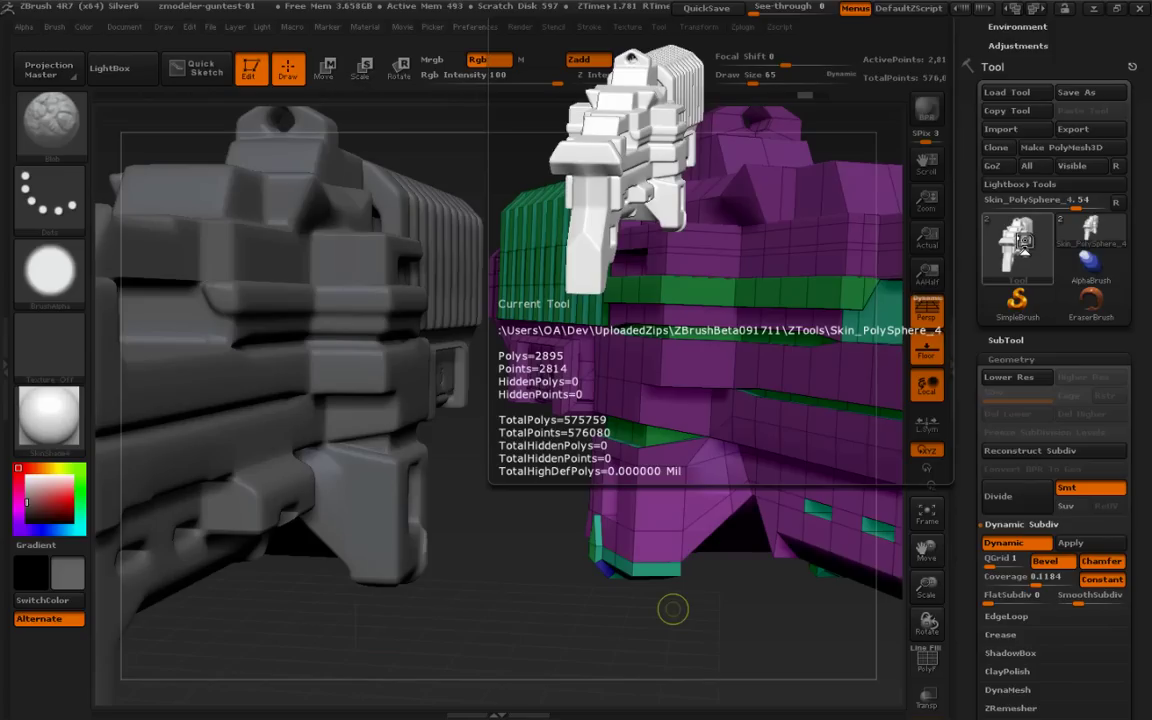
{"action": "key", "text": "ctrl+d"}
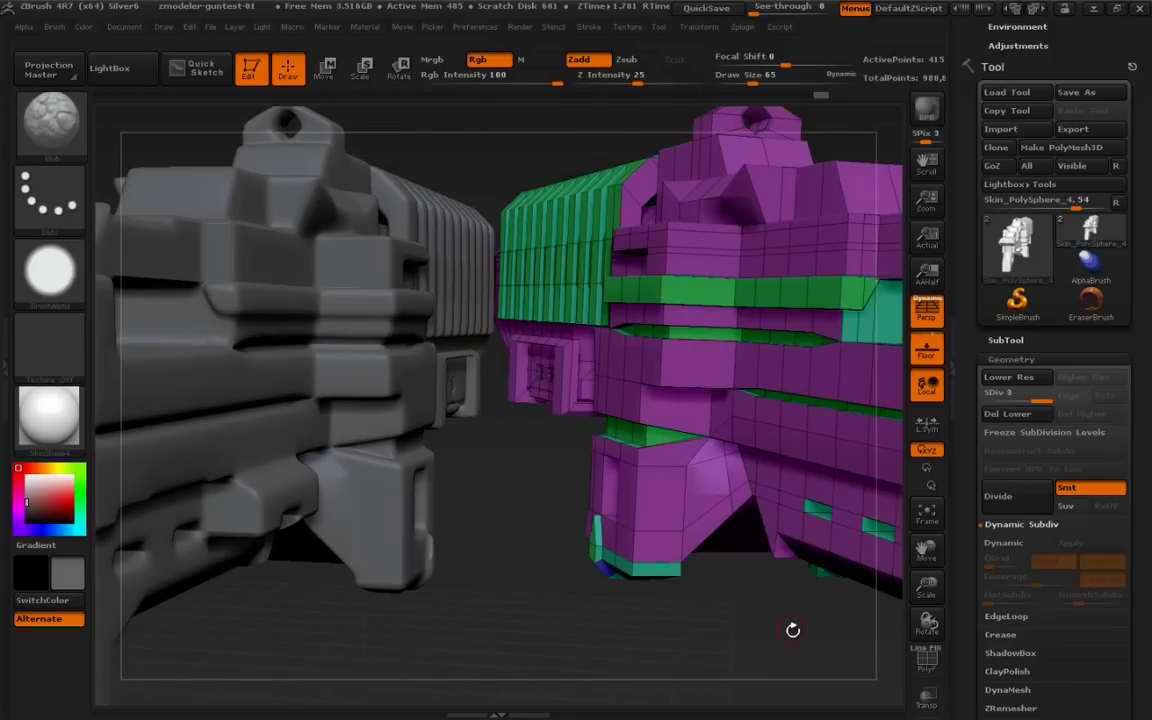
{"action": "left_click_drag", "start_coordinate": [784, 642], "coordinate": [776, 432]}
{"action": "left_click_drag", "start_coordinate": [704, 483], "coordinate": [658, 569]}
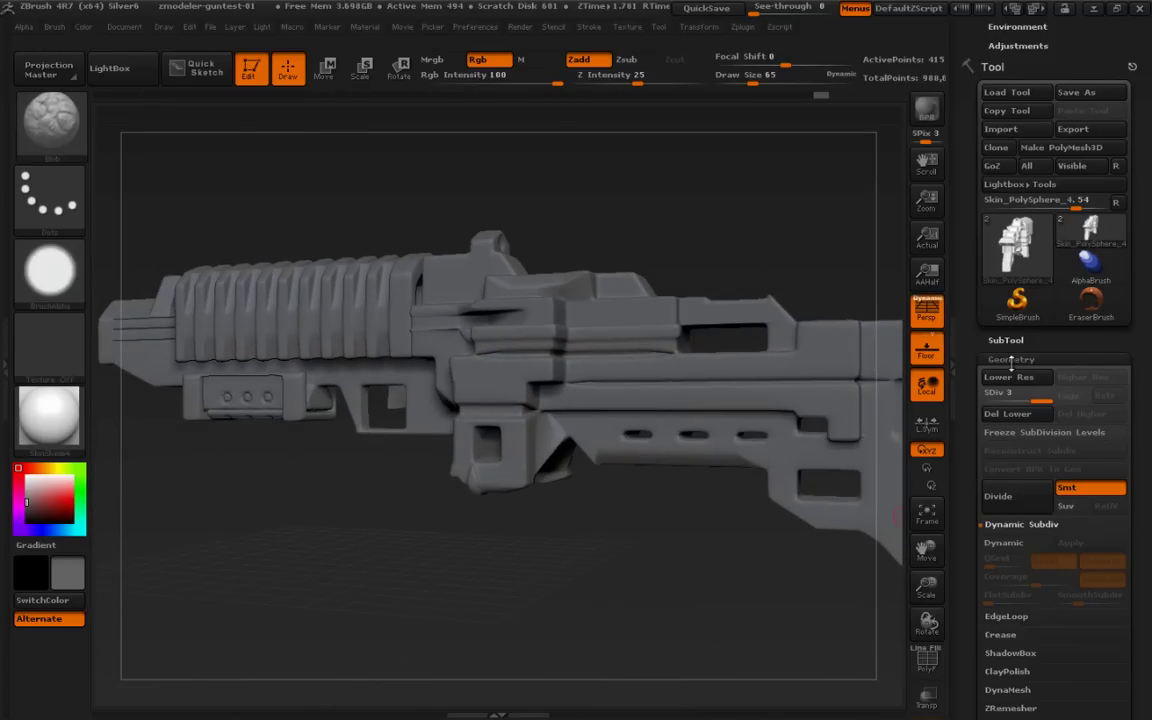
Select the Skin_PolySphere_3 subtool and examine how it sits within the gun from several angles and close up.
{"action": "left_click", "coordinate": [1014, 338]}
{"action": "left_click", "coordinate": [1013, 158]}
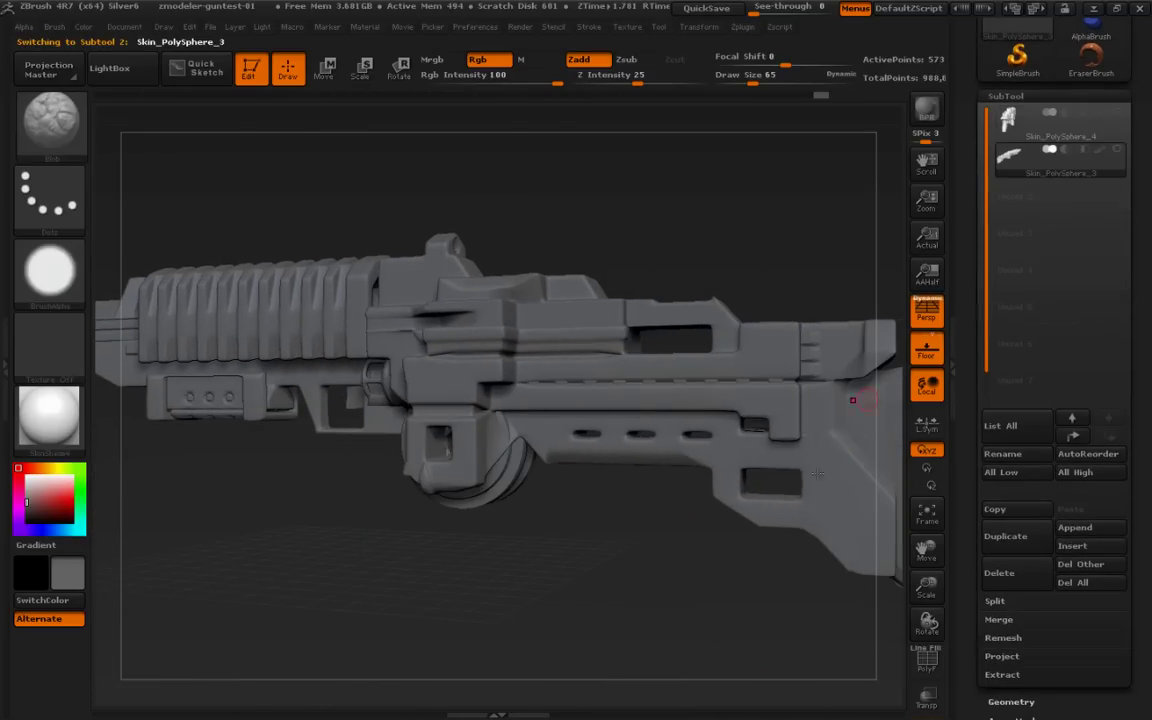
{"action": "mouse_move", "coordinate": [693, 583]}
{"action": "left_mouse_down"}
{"action": "mouse_move", "coordinate": [671, 604]}
{"action": "mouse_move", "coordinate": [733, 602]}
{"action": "mouse_move", "coordinate": [710, 597]}
{"action": "left_mouse_up"}
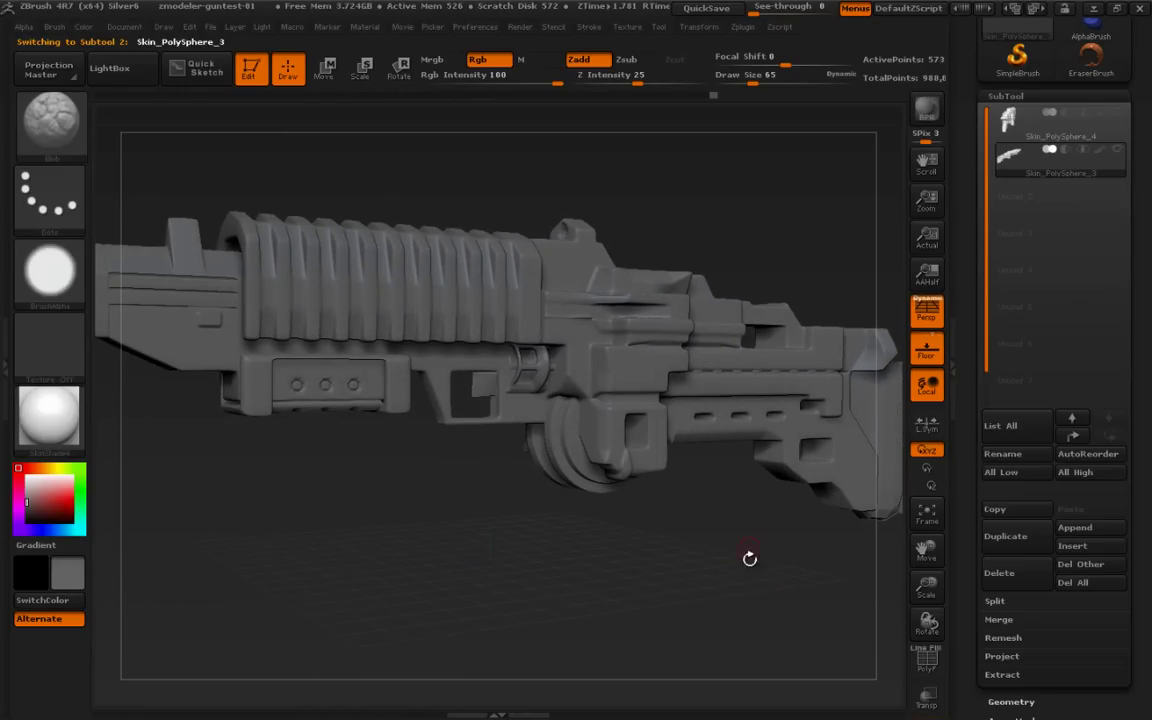
{"action": "left_click_drag", "start_coordinate": [735, 586], "coordinate": [761, 480], "text": "alt"}
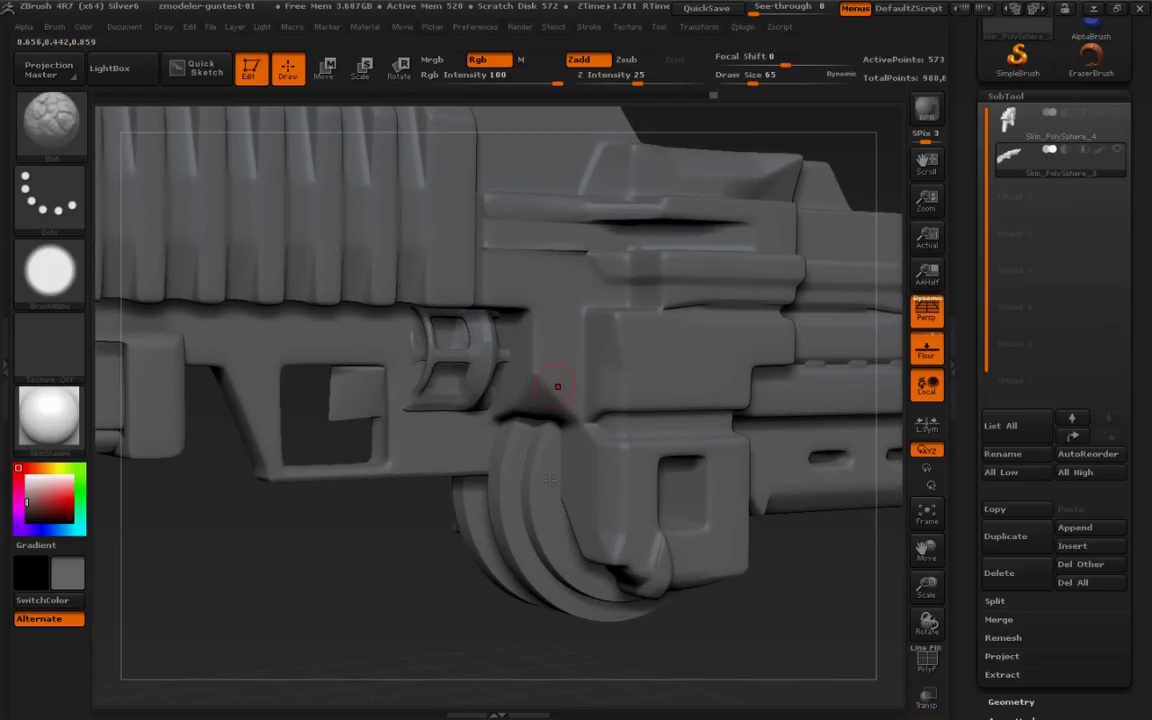
{"action": "mouse_move", "coordinate": [810, 604]}
{"action": "left_mouse_down"}
{"action": "mouse_move", "coordinate": [740, 573]}
{"action": "mouse_move", "coordinate": [784, 612]}
{"action": "mouse_move", "coordinate": [834, 617]}
{"action": "mouse_move", "coordinate": [818, 620]}
{"action": "left_mouse_up"}
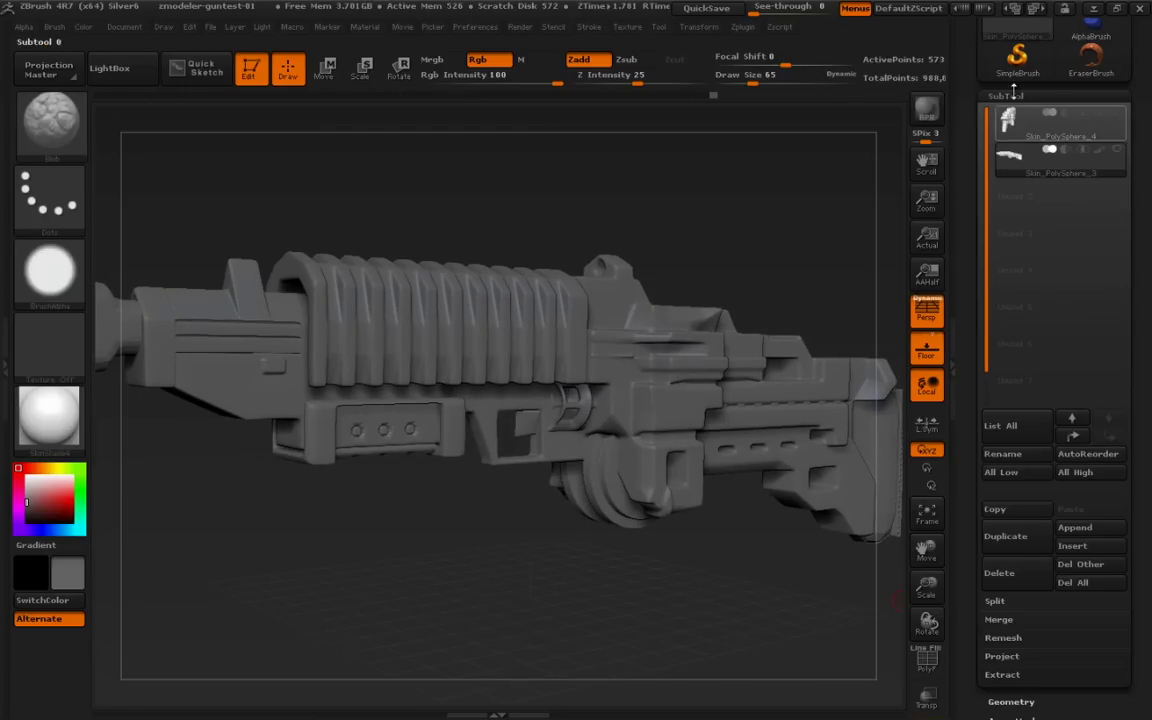
Reselect the Skin_PolySphere_4 subtool and show its Dynamic Subdivision preview with the wireframe displayed.
{"action": "left_click", "coordinate": [1010, 122]}
{"action": "left_click", "coordinate": [1013, 96]}
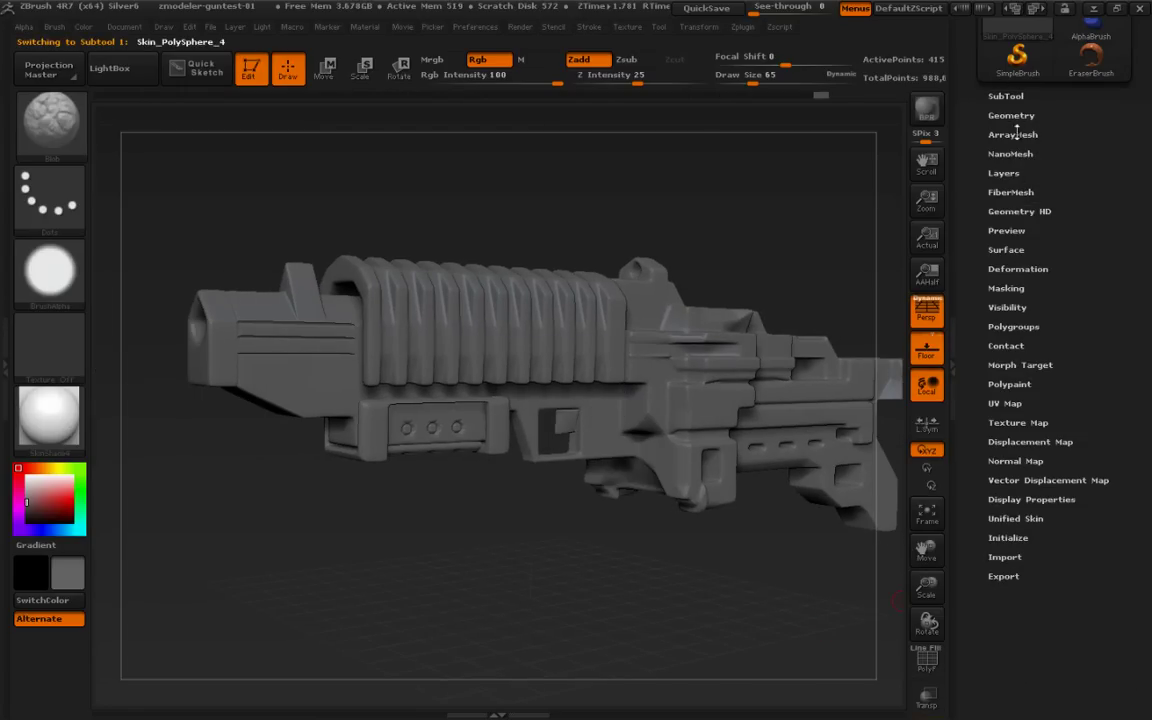
{"action": "left_click", "coordinate": [1012, 116]}
{"action": "left_click", "coordinate": [1020, 281]}
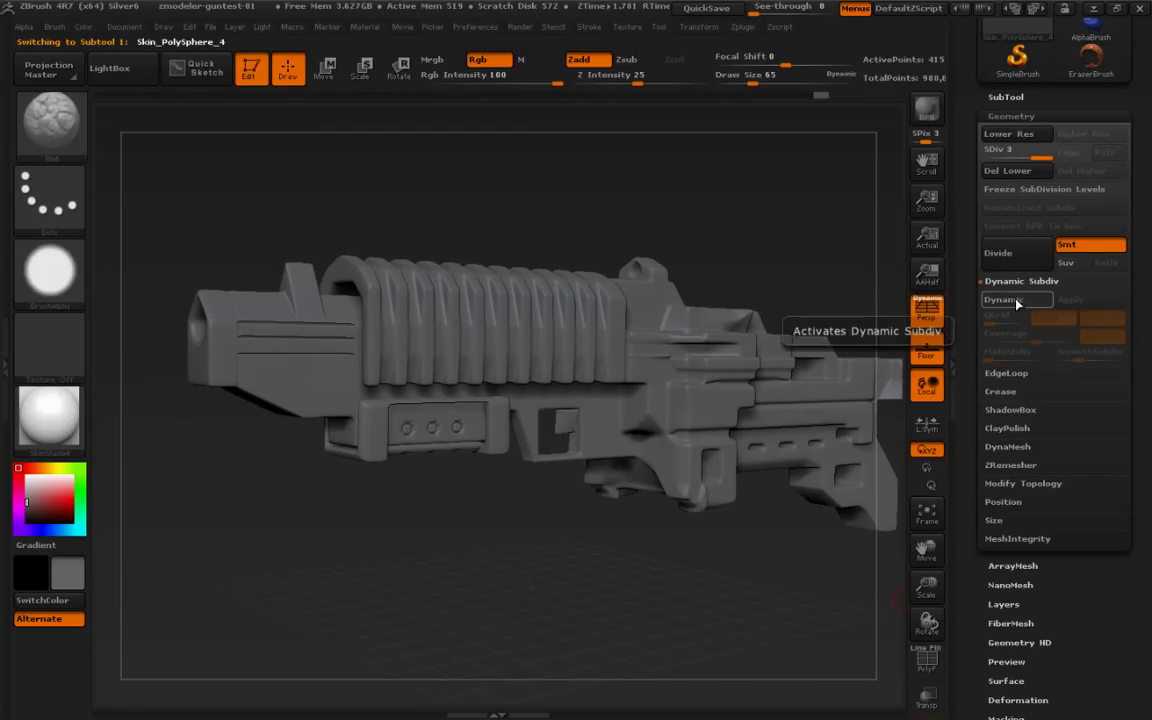
{"action": "left_click", "coordinate": [1017, 301]}
{"action": "key", "text": "shift+f"}
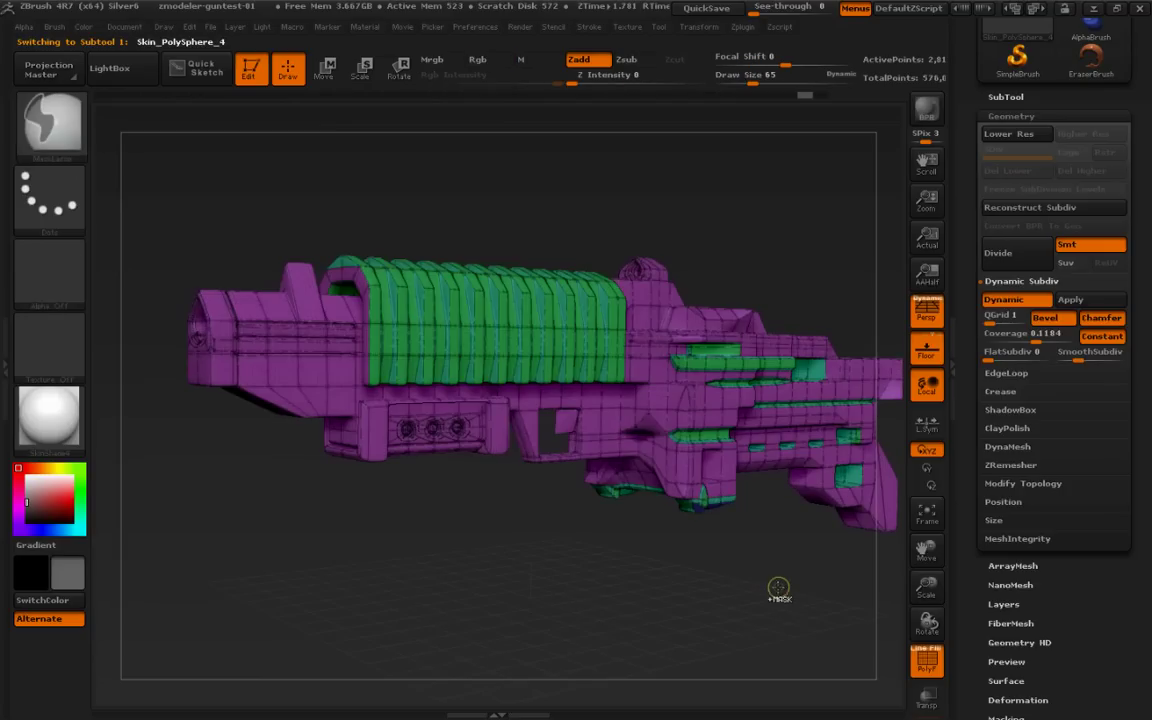
Switch Dynamic Subdivision off and back on to compare the low-poly wireframe with the smoothed preview.
{"action": "left_click", "coordinate": [1013, 301]}
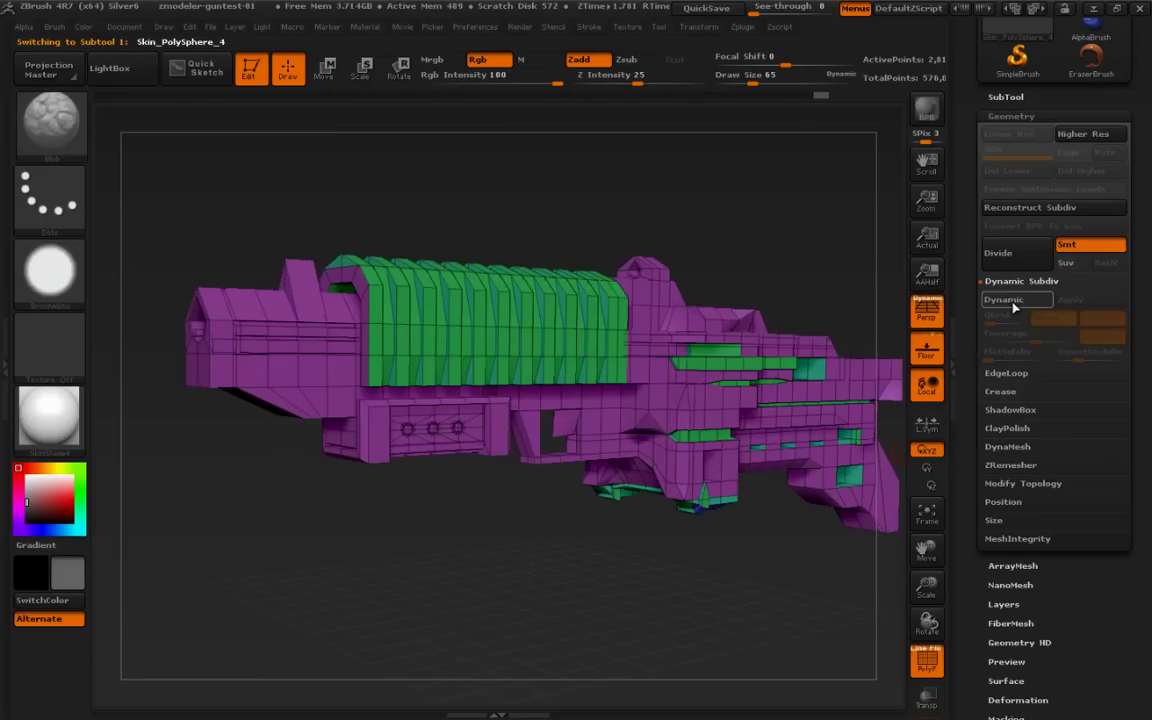
{"action": "left_click", "coordinate": [1013, 301]}
{"action": "left_click_drag", "start_coordinate": [771, 545], "coordinate": [767, 612]}
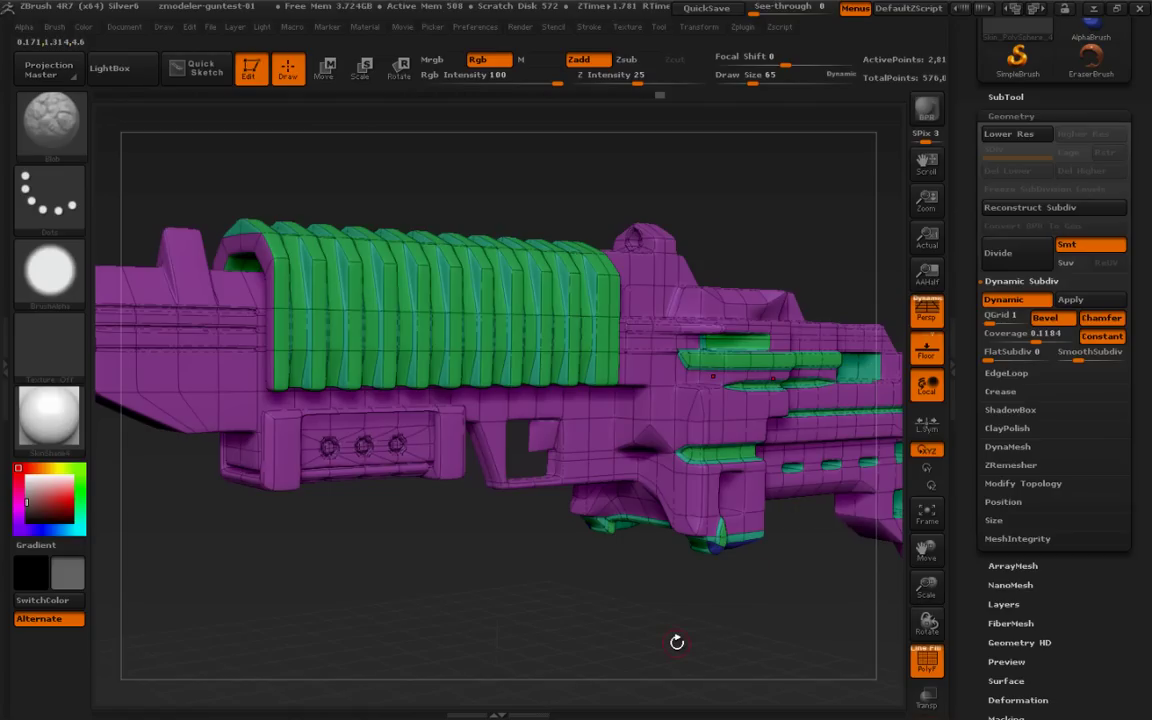
{"action": "key", "text": "ctrl+shift"}
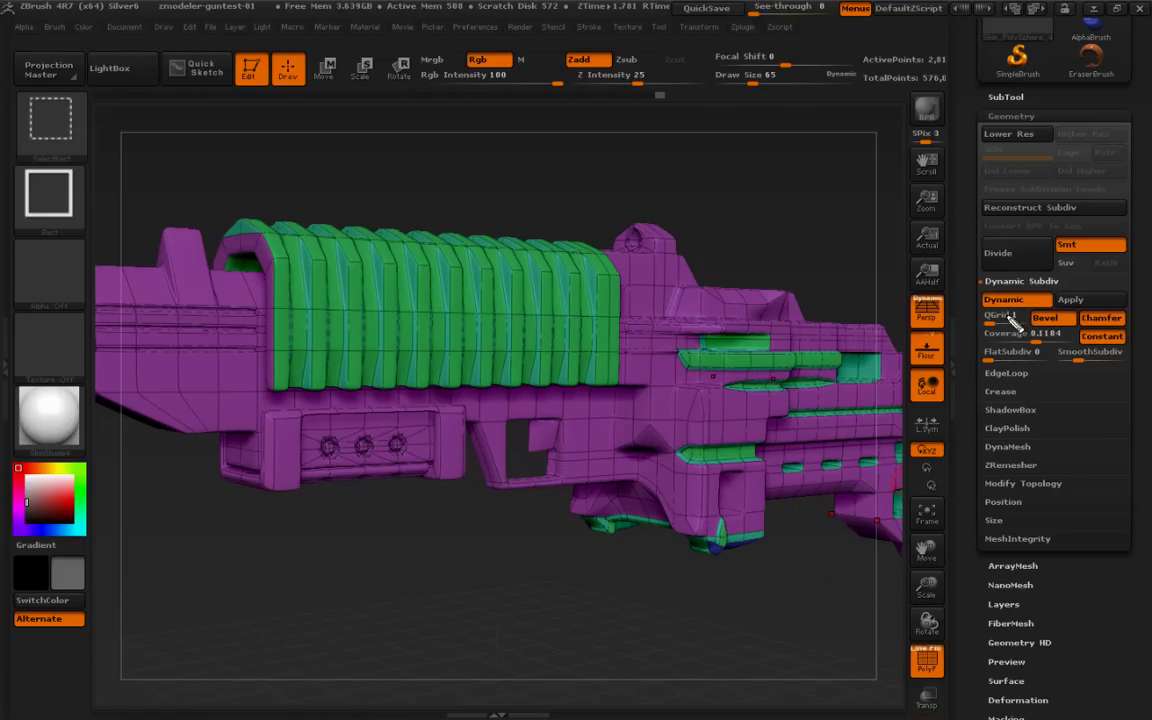
{"action": "mouse_move", "coordinate": [1027, 294]}
{"action": "left_mouse_down"}
{"action": "mouse_move", "coordinate": [1052, 294]}
{"action": "mouse_move", "coordinate": [973, 292]}
{"action": "left_mouse_up"}
{"action": "mouse_move", "coordinate": [819, 565]}
{"action": "left_mouse_down"}
{"action": "mouse_move", "coordinate": [970, 338]}
{"action": "mouse_move", "coordinate": [961, 380]}
{"action": "left_mouse_up"}
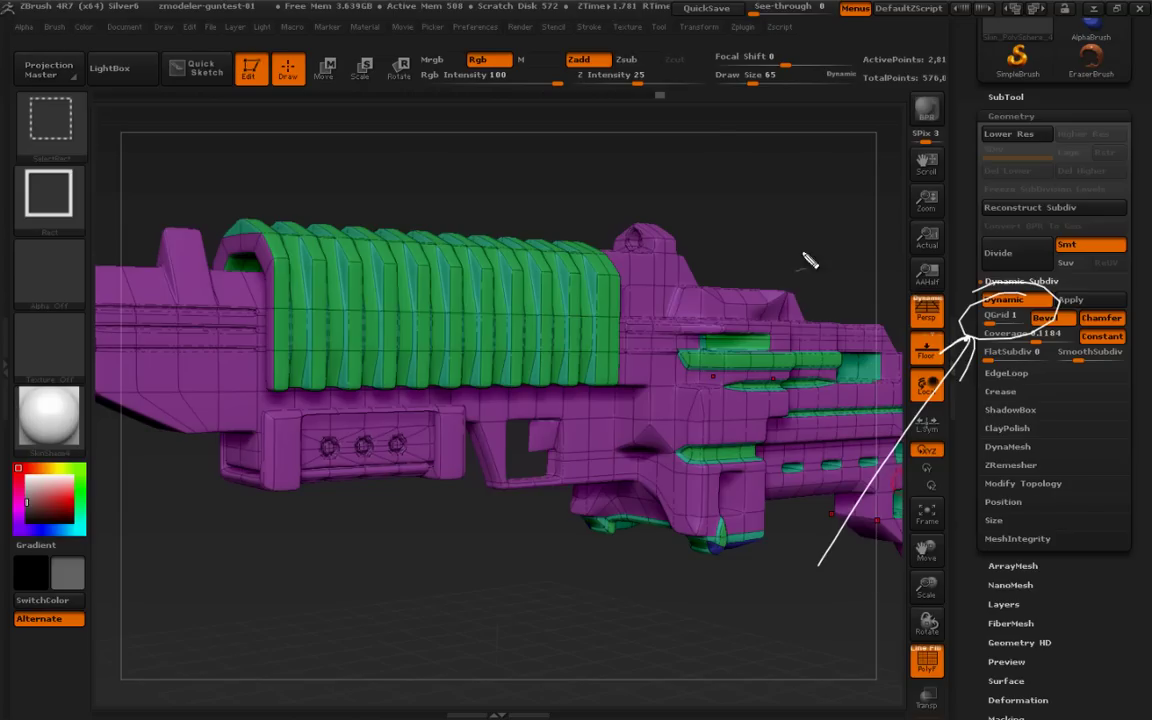
{"action": "mouse_move", "coordinate": [792, 225]}
{"action": "left_mouse_down"}
{"action": "mouse_move", "coordinate": [407, 605]}
{"action": "mouse_move", "coordinate": [134, 466]}
{"action": "left_mouse_up"}
{"action": "key", "text": "Escape"}
Hide the gun's wireframe and compare the dynamic preview with QGrid set to 0, 1 and 10.
{"action": "left_click_drag", "start_coordinate": [730, 603], "coordinate": [753, 653]}
{"action": "key", "text": "shift+f"}
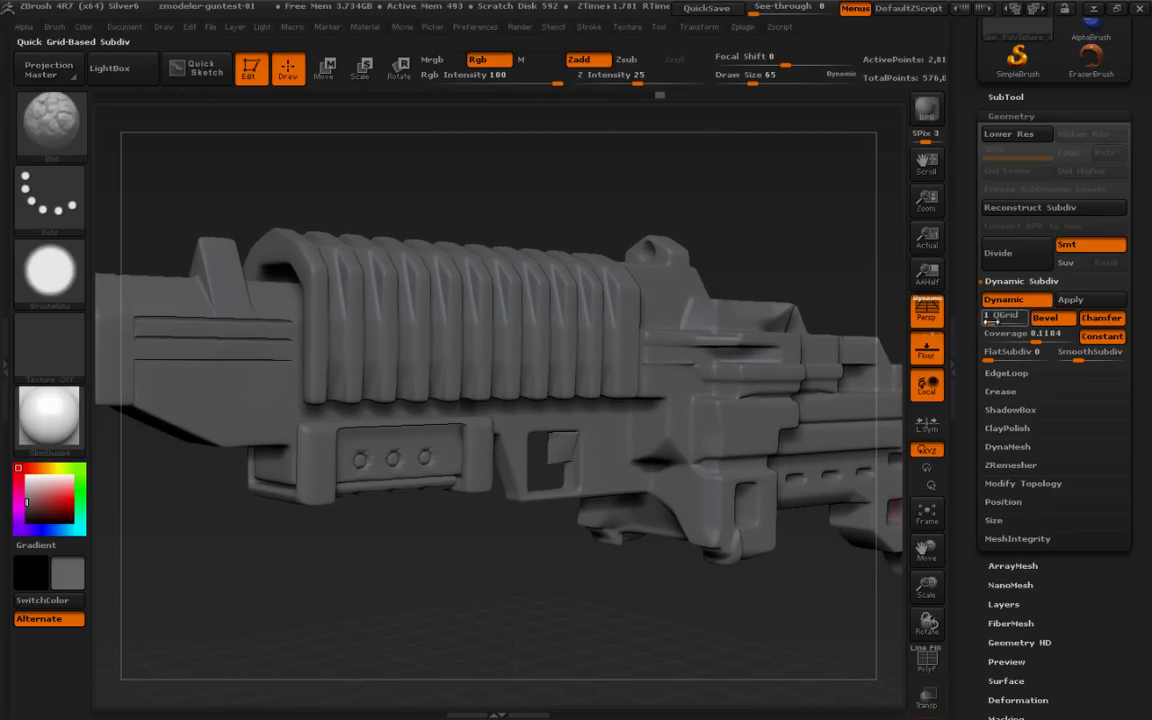
{"action": "left_click_drag", "start_coordinate": [990, 321], "coordinate": [960, 328]}
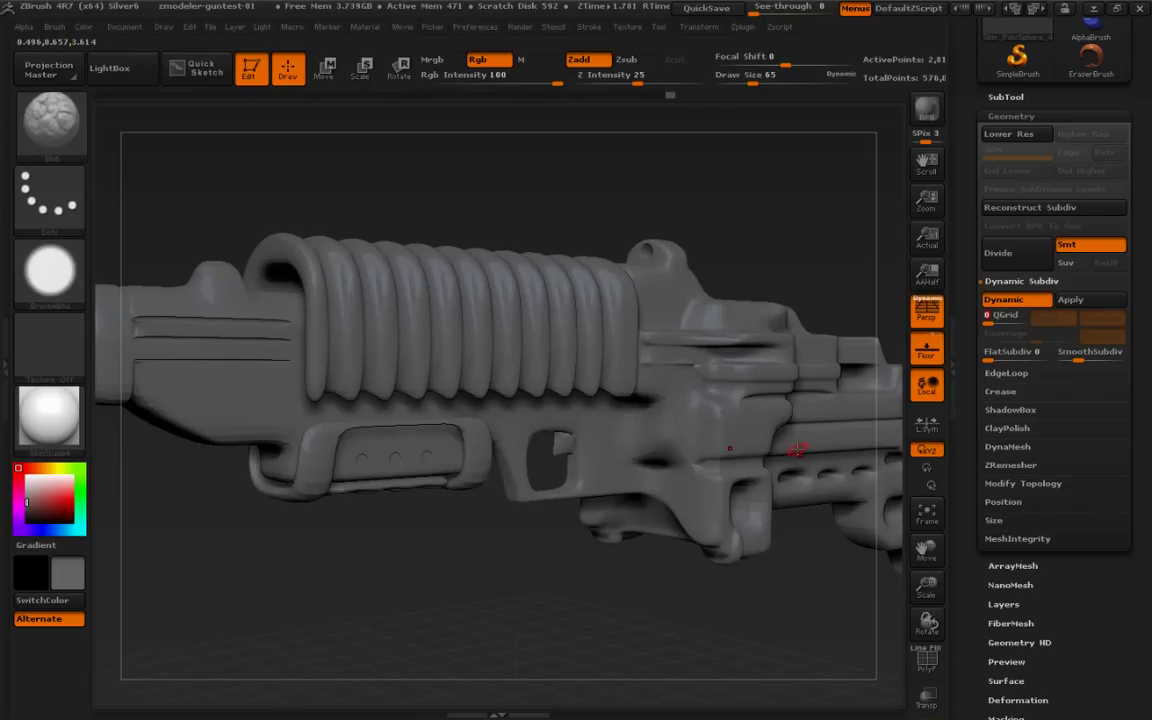
{"action": "key", "text": "ctrl+z"}
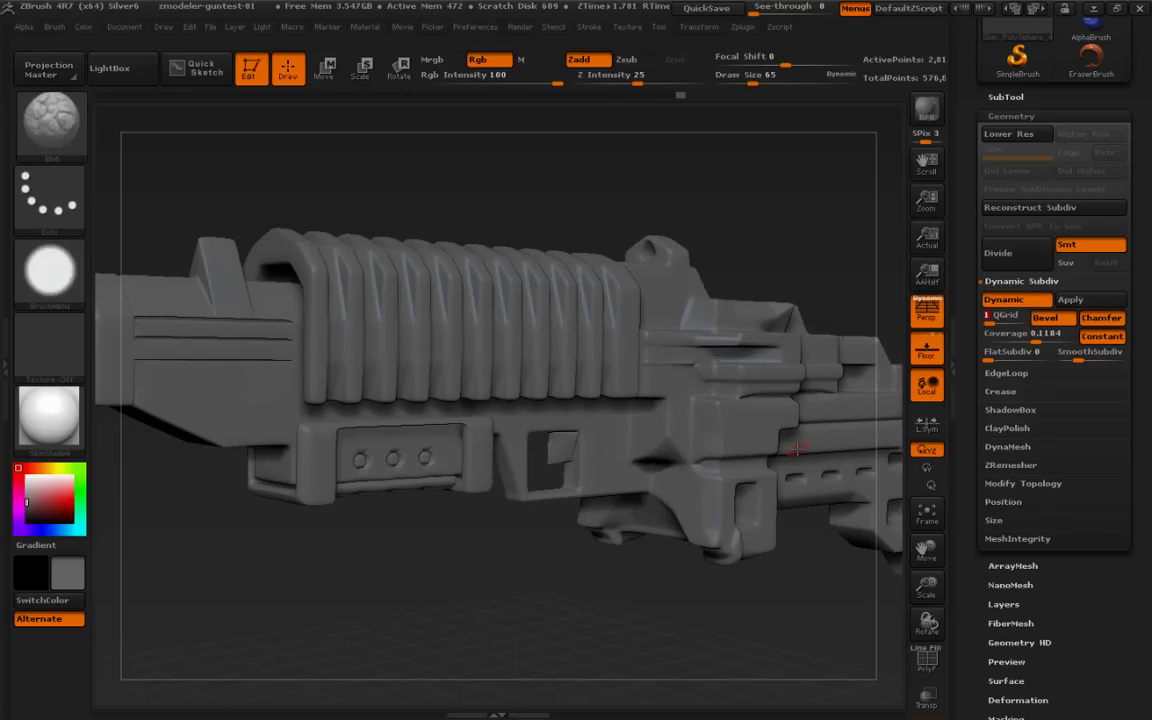
{"action": "key", "text": "Left"}
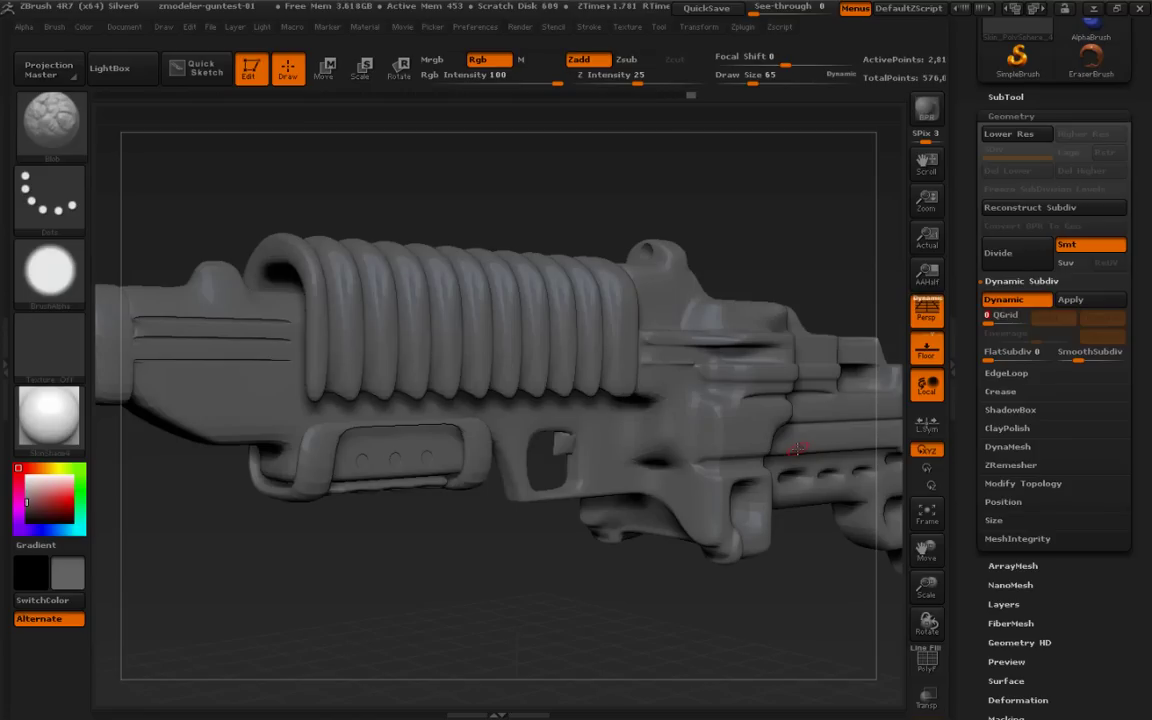
{"action": "key", "text": "d"}
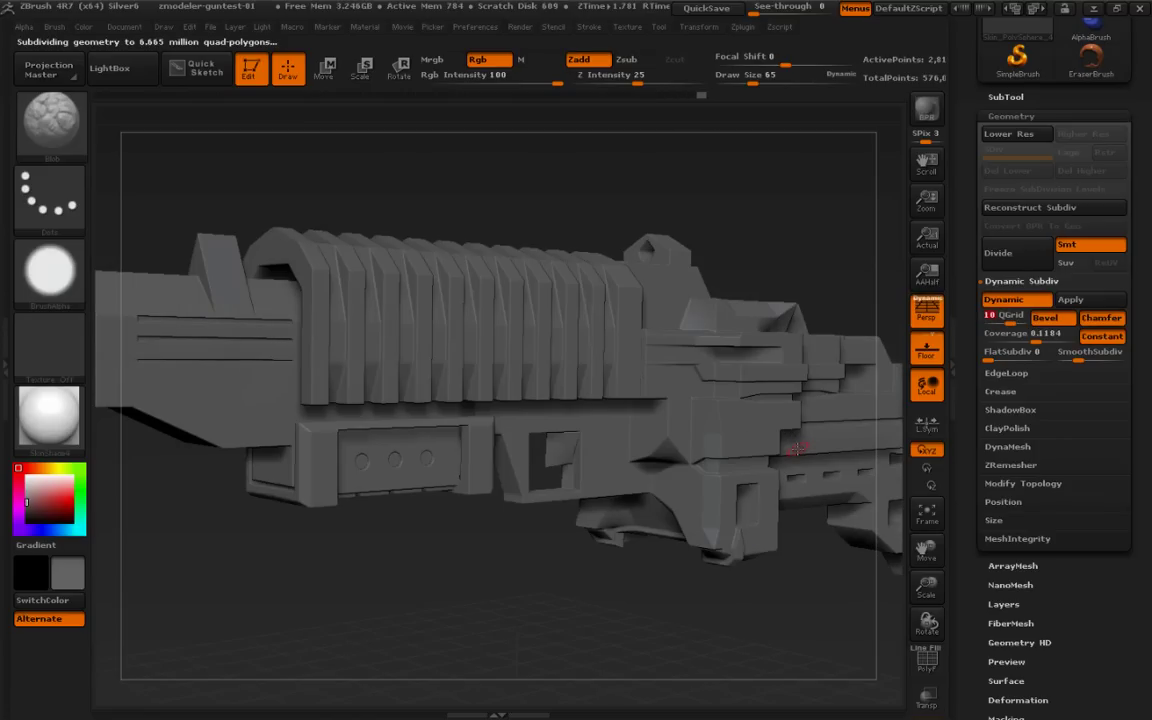
{"action": "key", "text": "shift+d"}
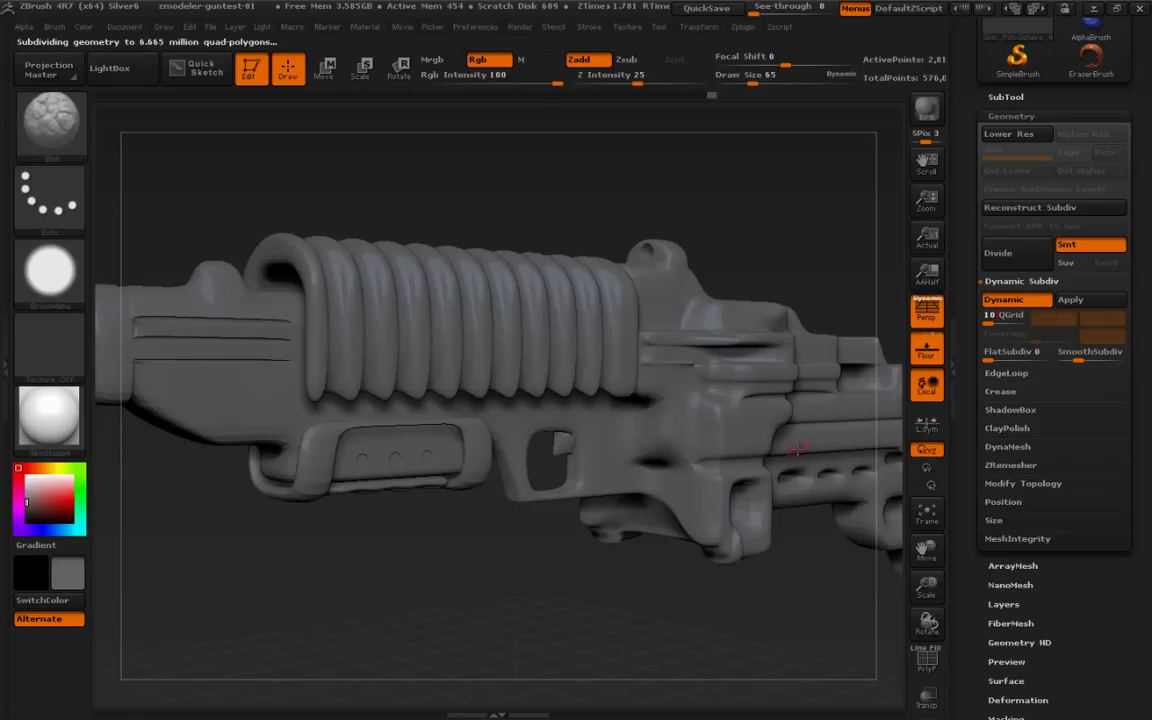
{"action": "key", "text": "d"}
{"action": "key", "text": "ctrl+shift"}
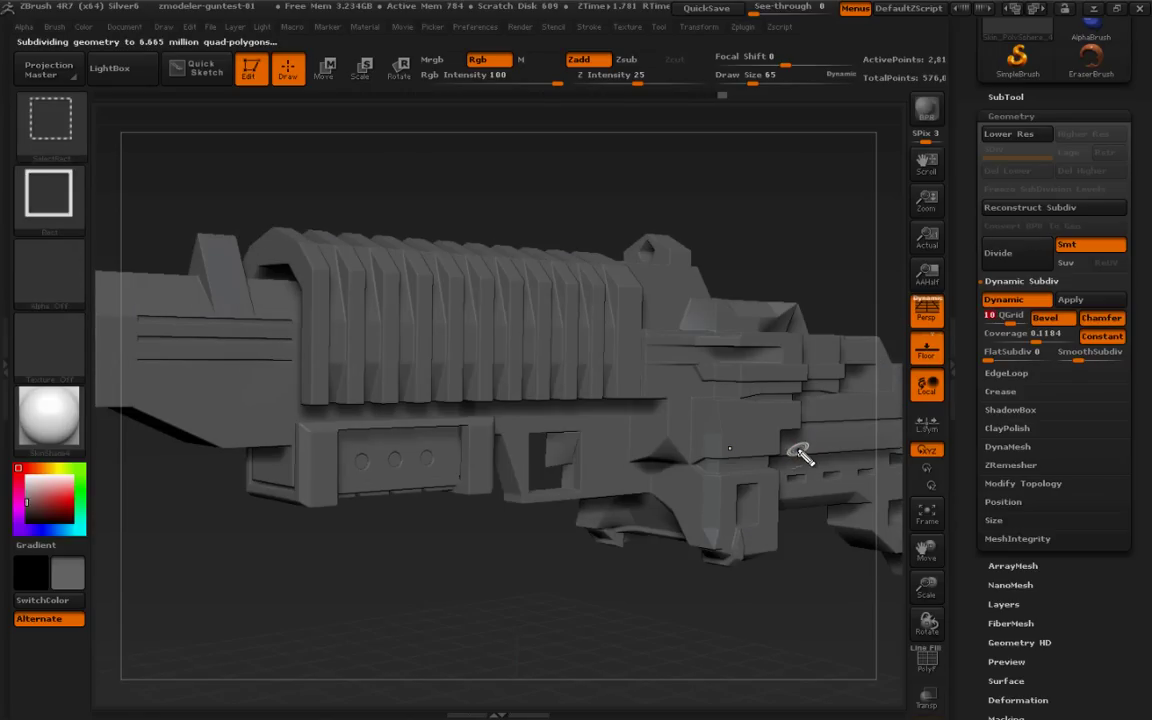
{"action": "mouse_move", "coordinate": [435, 250]}
{"action": "left_mouse_down", "text": "ctrl+shift"}
{"action": "mouse_move", "coordinate": [447, 314]}
{"action": "mouse_move", "coordinate": [464, 296]}
{"action": "left_mouse_up", "text": "ctrl+shift"}
{"action": "left_click_drag", "start_coordinate": [181, 288], "coordinate": [257, 287], "text": "ctrl+shift"}
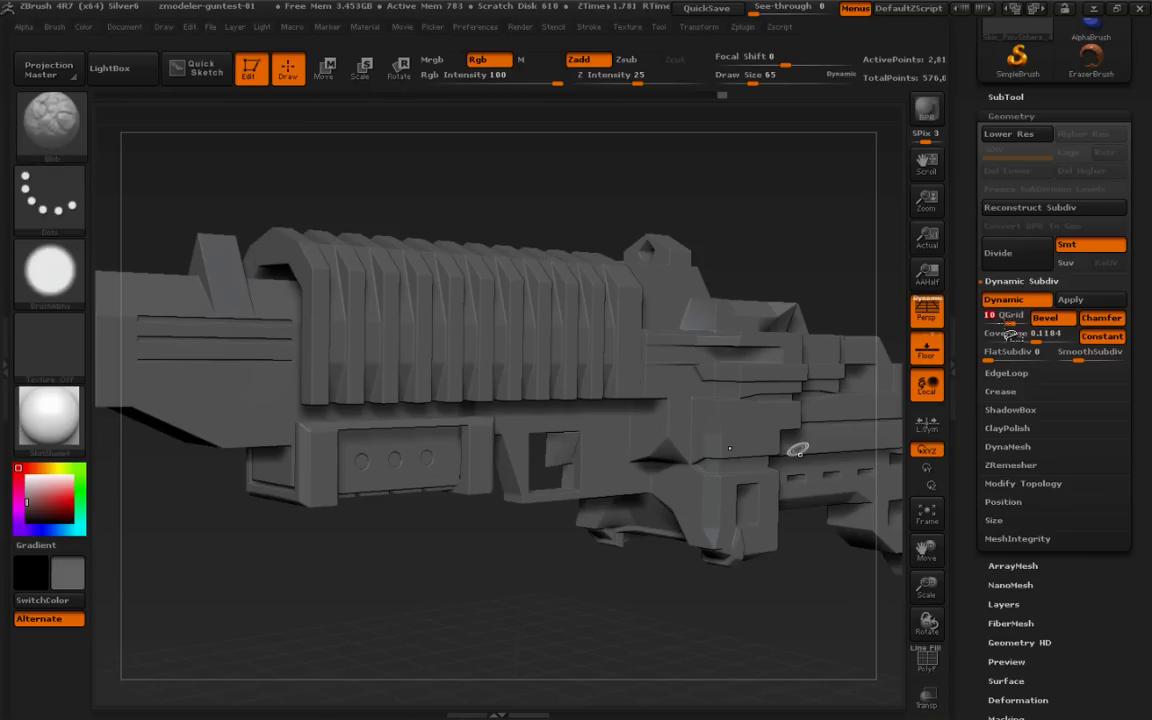
Set QGrid to 1 and raise it level by level to 12 to compare the edge sharpness.
{"action": "type", "text": "1"}
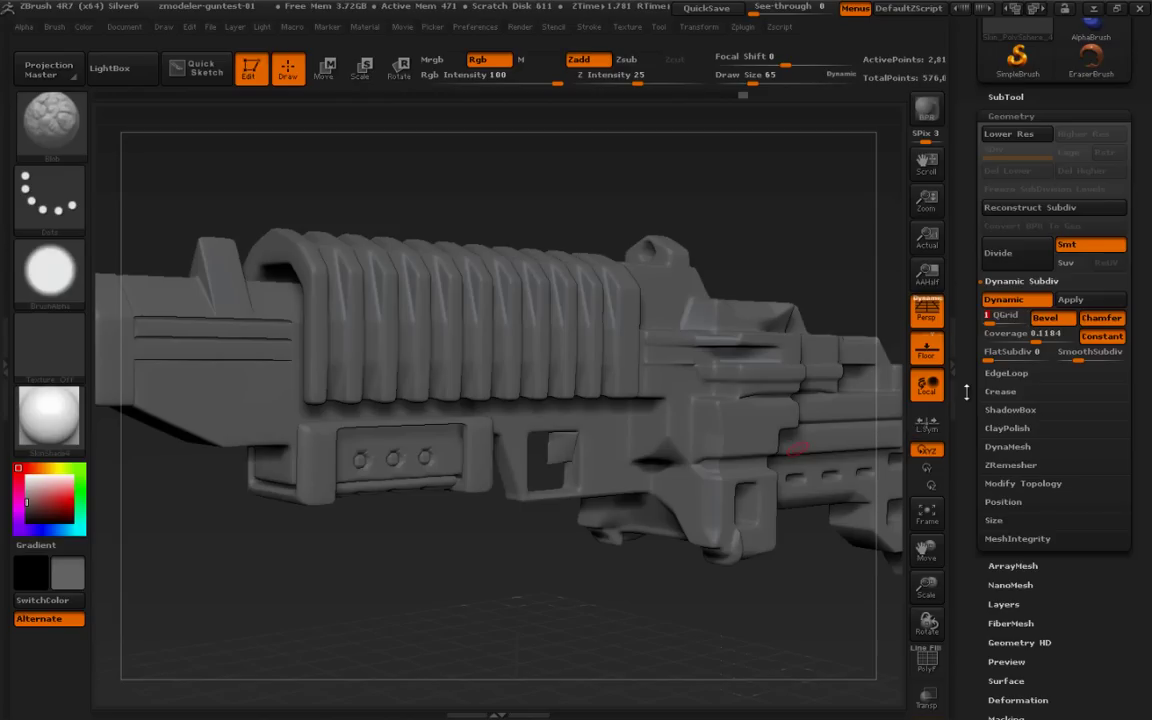
{"action": "key", "text": "Right"}
{"action": "key", "text": "Right"}
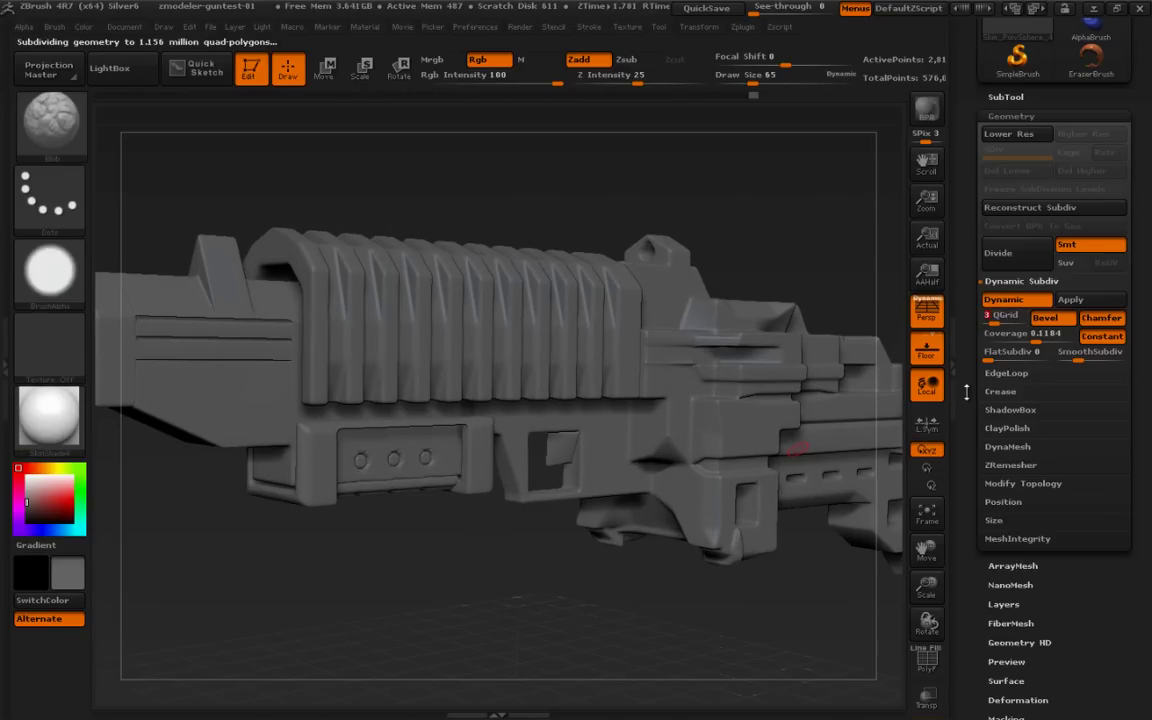
{"action": "key", "text": "d"}
{"action": "key", "text": "d"}
{"action": "key", "text": "d"}
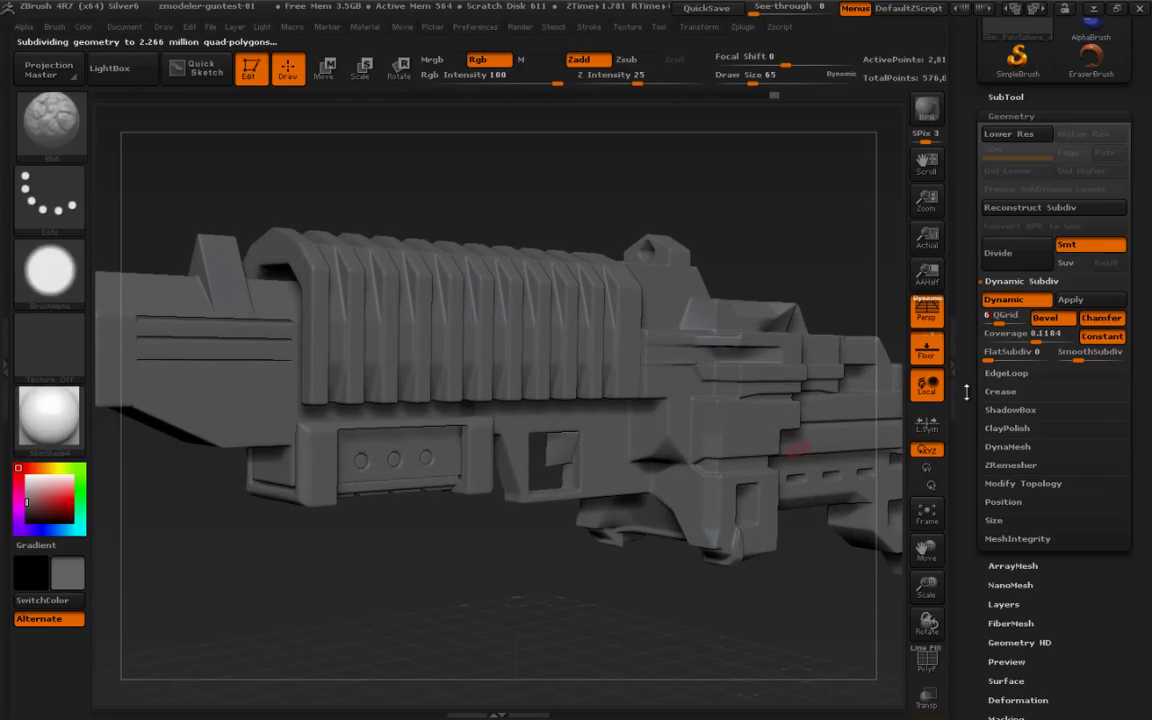
{"action": "key", "text": "d"}
{"action": "key", "text": "d"}
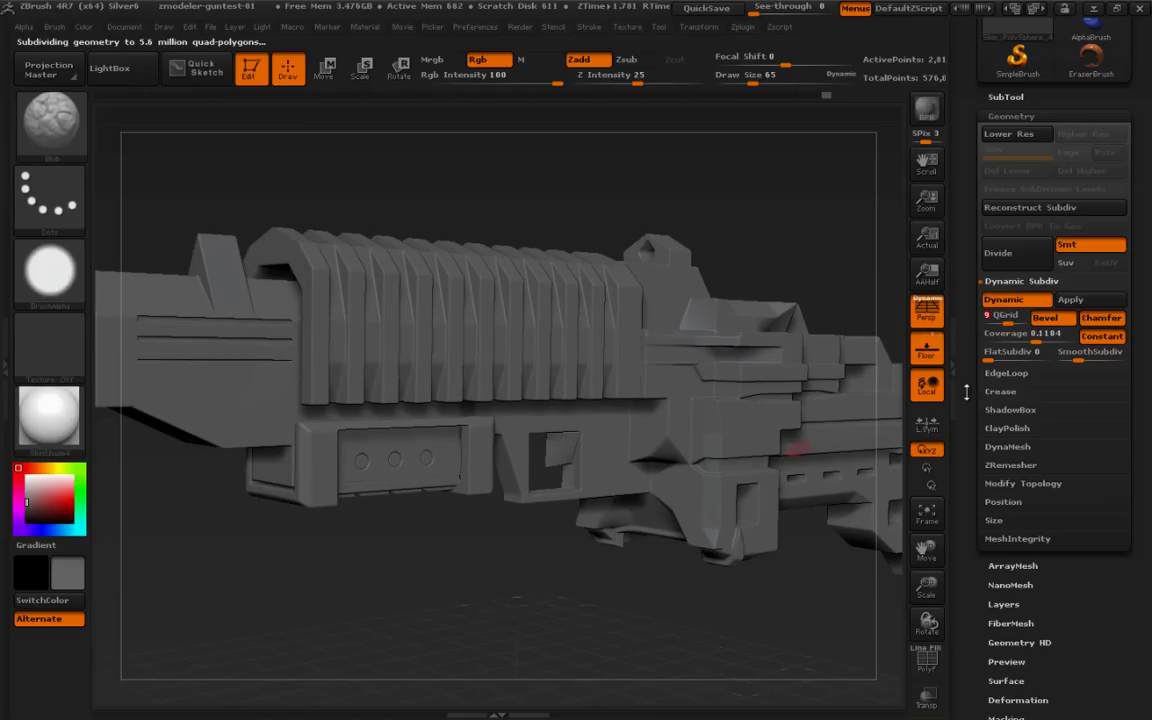
{"action": "key", "text": "d"}
{"action": "key", "text": "d"}
{"action": "key", "text": "d"}
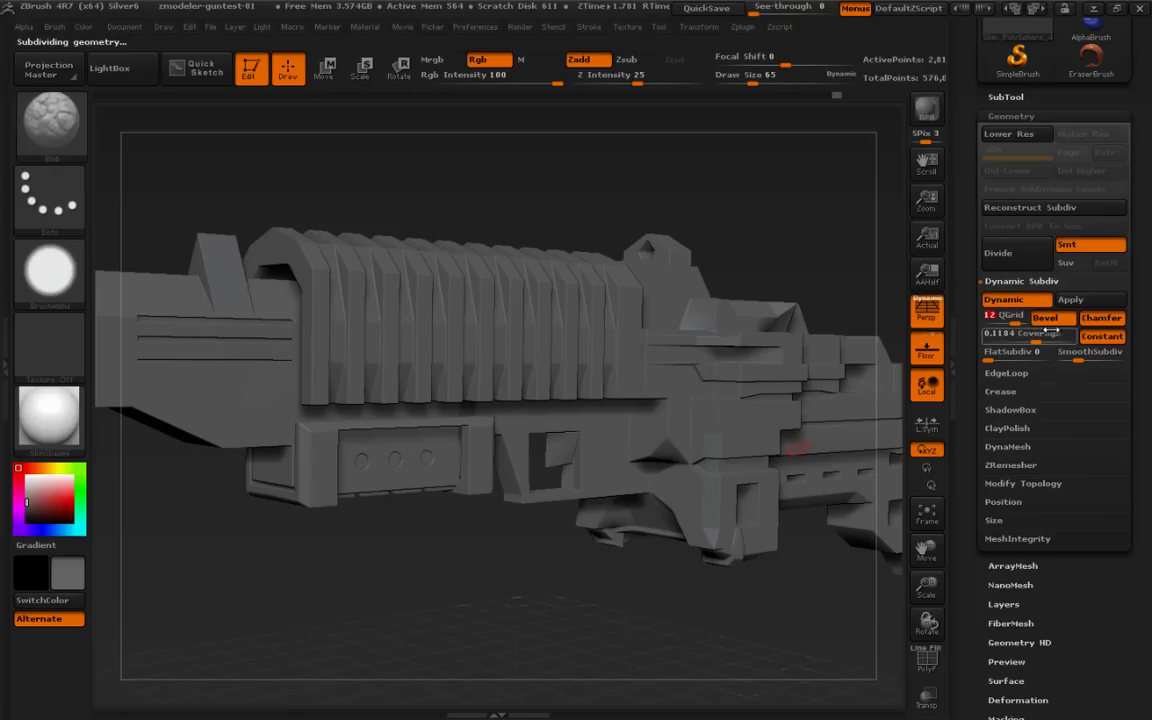
{"action": "key", "text": "ctrl+shift"}
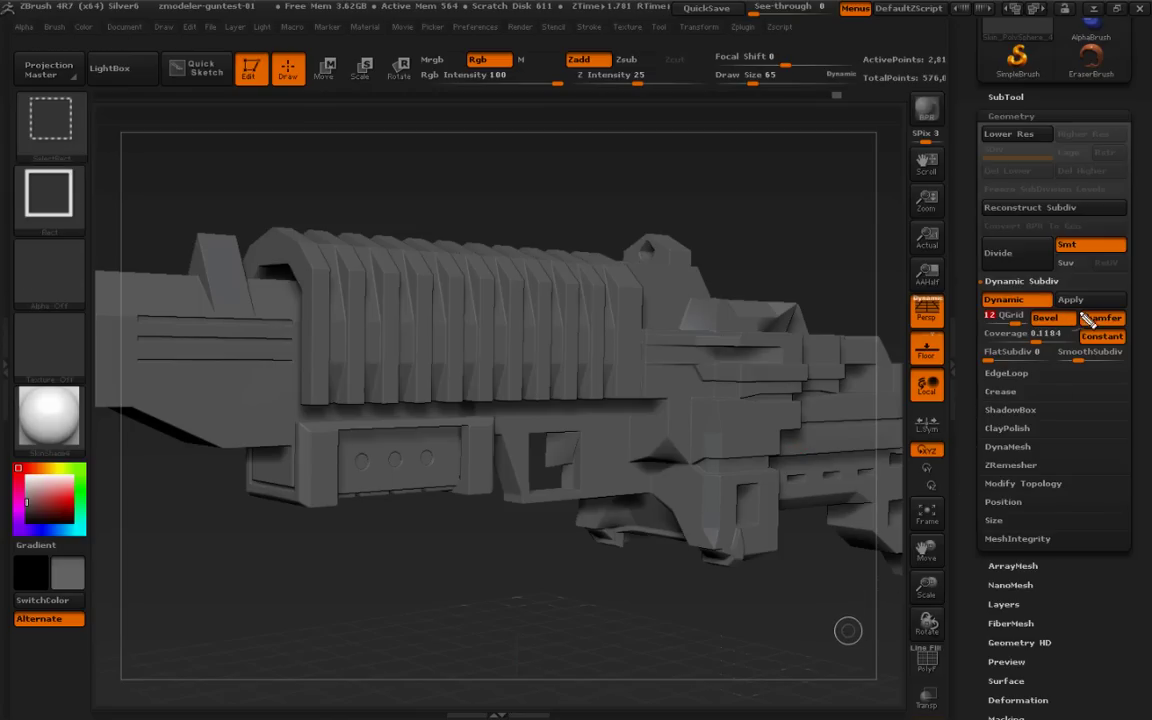
{"action": "mouse_move", "coordinate": [1080, 310]}
{"action": "left_mouse_down"}
{"action": "mouse_move", "coordinate": [991, 328]}
{"action": "mouse_move", "coordinate": [1108, 333]}
{"action": "mouse_move", "coordinate": [1074, 315]}
{"action": "left_mouse_up"}
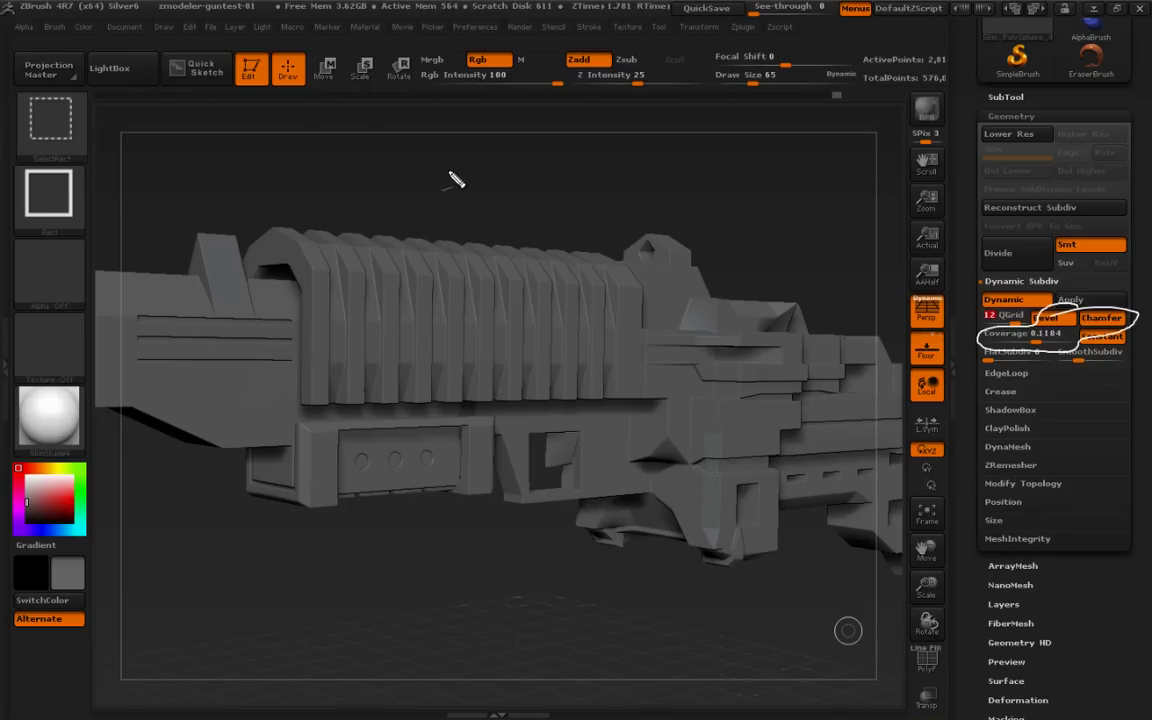
{"action": "mouse_move", "coordinate": [422, 157]}
{"action": "left_mouse_down"}
{"action": "mouse_move", "coordinate": [455, 154]}
{"action": "mouse_move", "coordinate": [489, 182]}
{"action": "mouse_move", "coordinate": [530, 285]}
{"action": "mouse_move", "coordinate": [422, 157]}
{"action": "mouse_move", "coordinate": [525, 307]}
{"action": "left_mouse_up"}
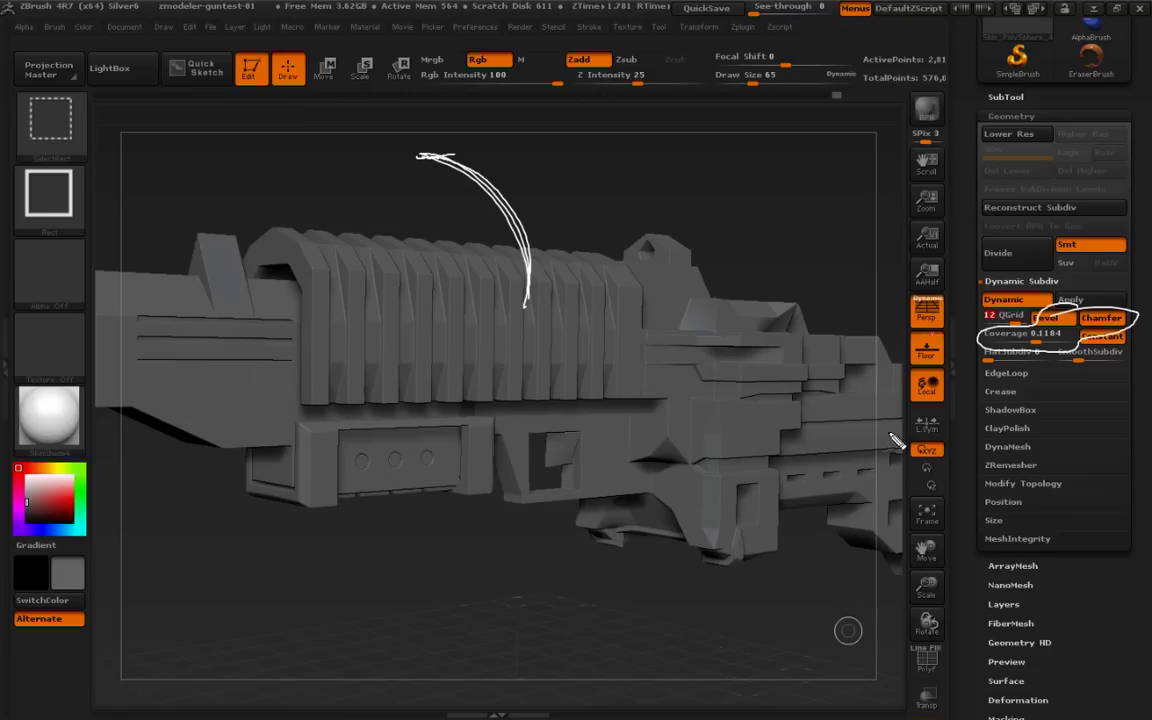
{"action": "mouse_move", "coordinate": [418, 155]}
{"action": "left_mouse_down"}
{"action": "mouse_move", "coordinate": [495, 165]}
{"action": "mouse_move", "coordinate": [532, 240]}
{"action": "mouse_move", "coordinate": [530, 320]}
{"action": "left_mouse_up"}
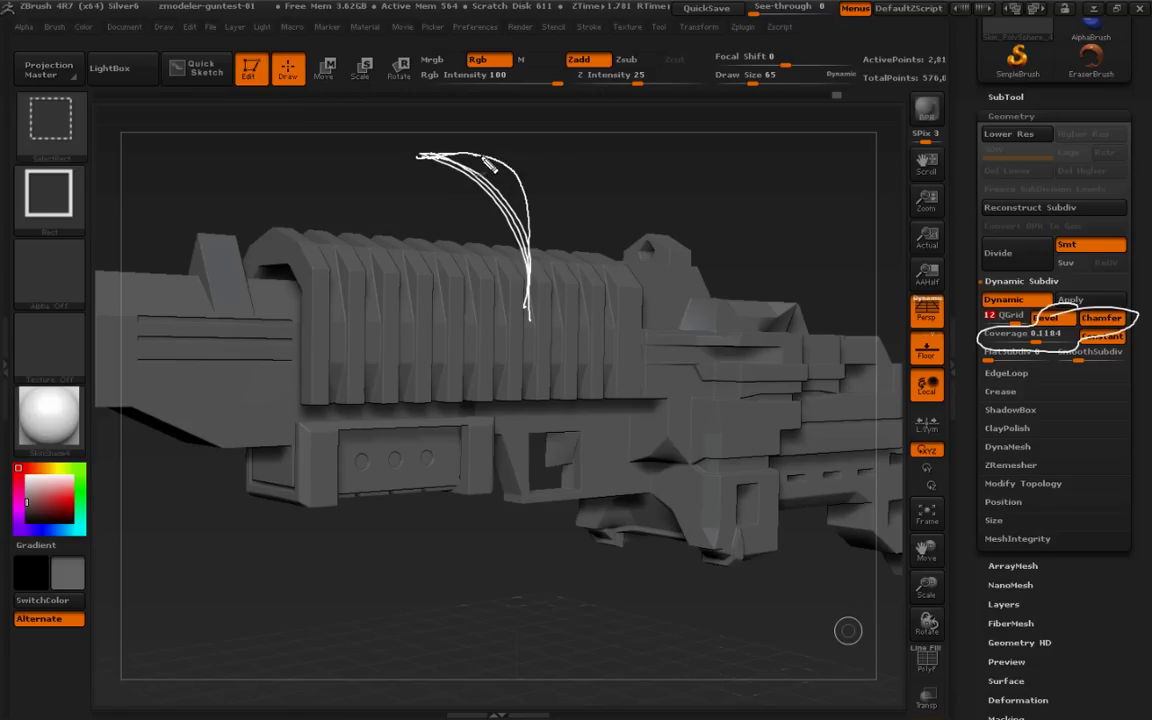
{"action": "mouse_move", "coordinate": [480, 154]}
{"action": "left_mouse_down"}
{"action": "mouse_move", "coordinate": [518, 167]}
{"action": "mouse_move", "coordinate": [531, 274]}
{"action": "left_mouse_up"}
{"action": "mouse_move", "coordinate": [479, 153]}
{"action": "left_mouse_down"}
{"action": "mouse_move", "coordinate": [528, 169]}
{"action": "mouse_move", "coordinate": [533, 333]}
{"action": "left_mouse_up"}
{"action": "mouse_move", "coordinate": [422, 155]}
{"action": "left_mouse_down"}
{"action": "mouse_move", "coordinate": [525, 163]}
{"action": "mouse_move", "coordinate": [535, 270]}
{"action": "left_mouse_up"}
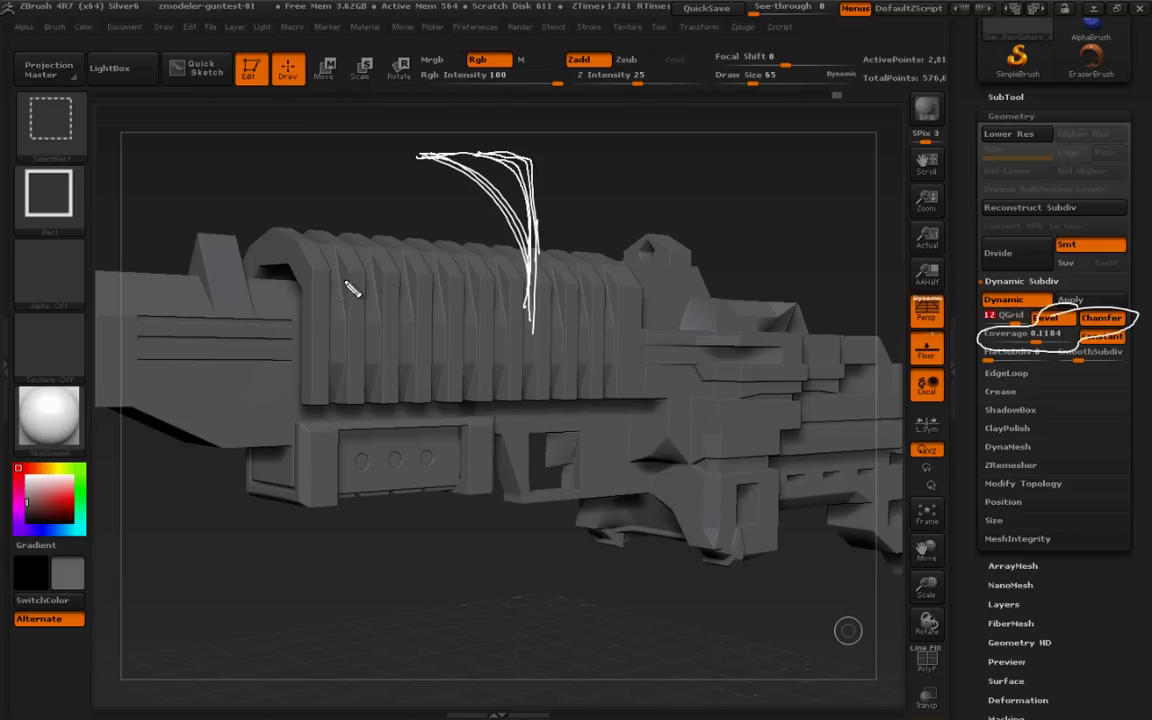
{"action": "left_click_drag", "start_coordinate": [346, 278], "coordinate": [352, 278]}
{"action": "key", "text": "Escape"}
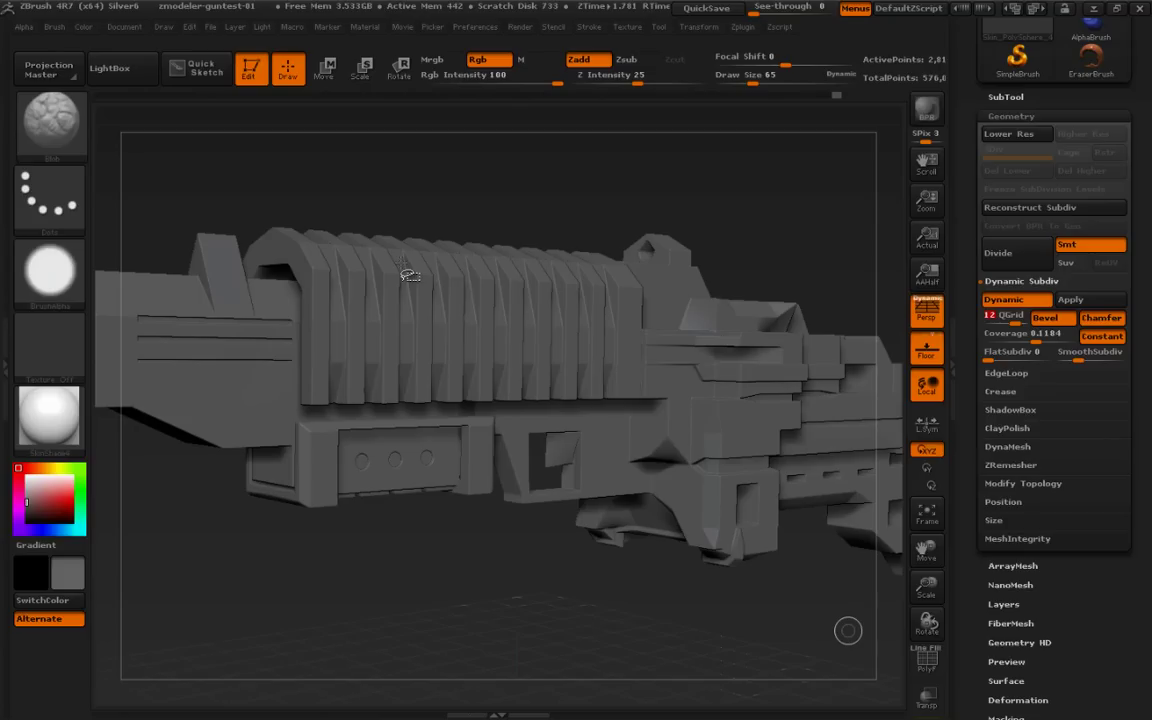
Try the Chrome C material on the gun, replace it with MatCap Metal04, and start a BPR render.
{"action": "left_click", "coordinate": [49, 413]}
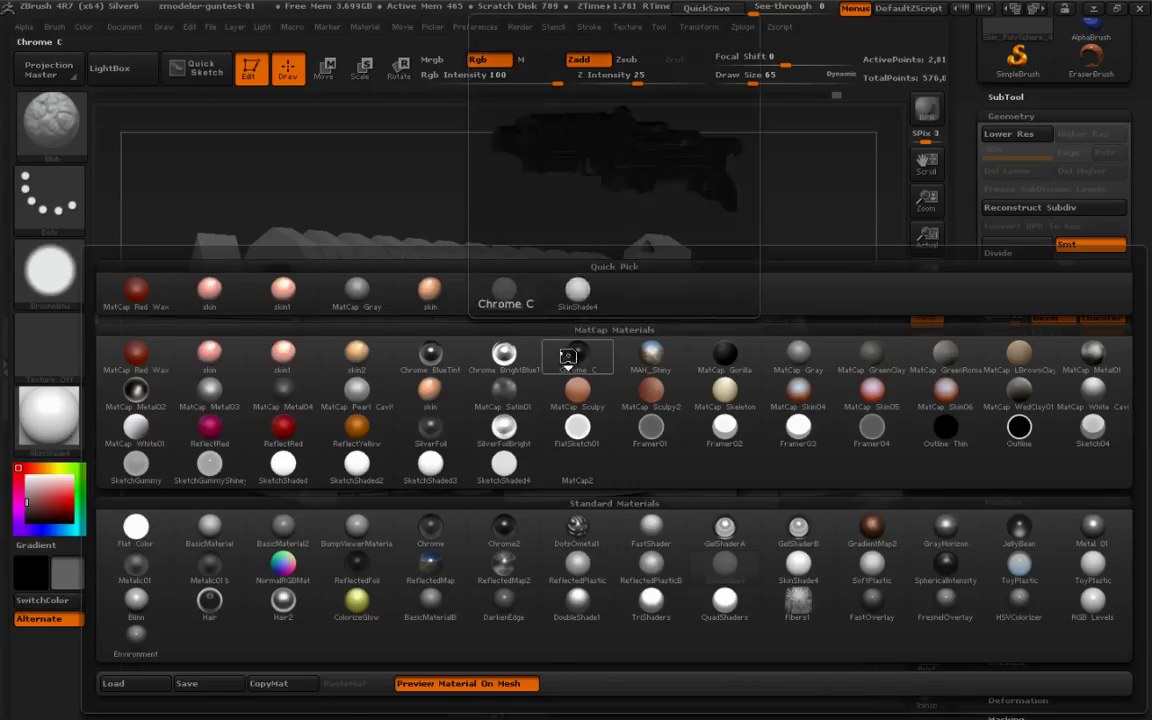
{"action": "left_click", "coordinate": [577, 353]}
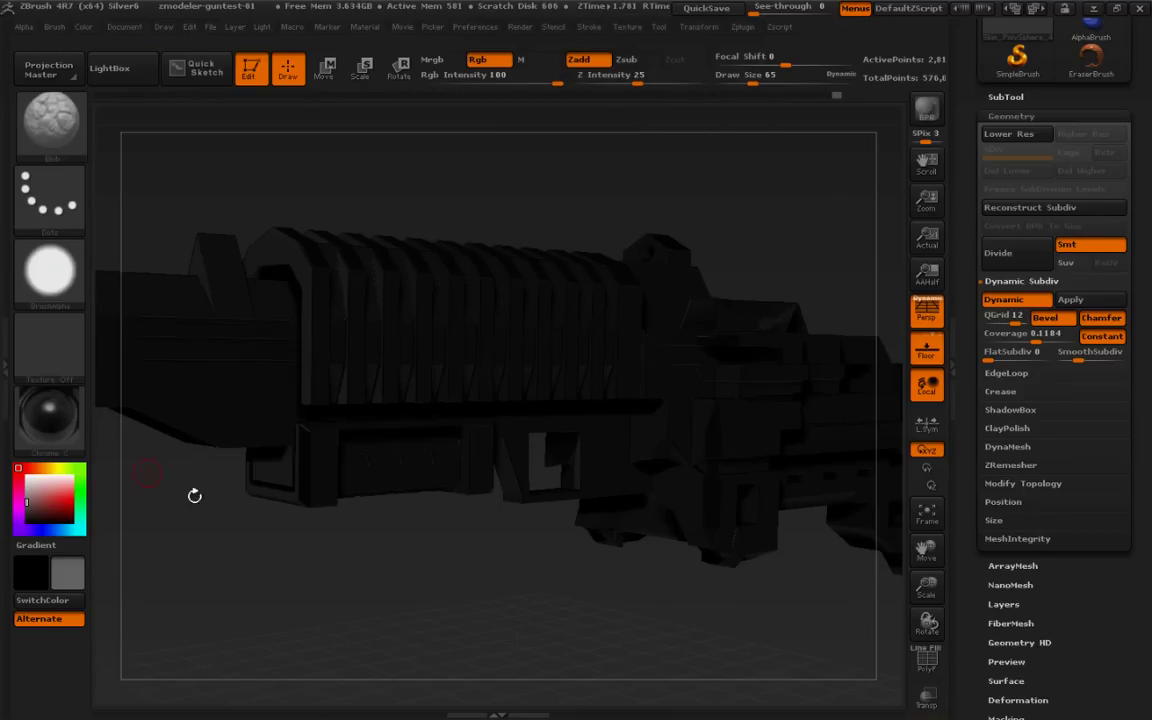
{"action": "left_click", "coordinate": [49, 410]}
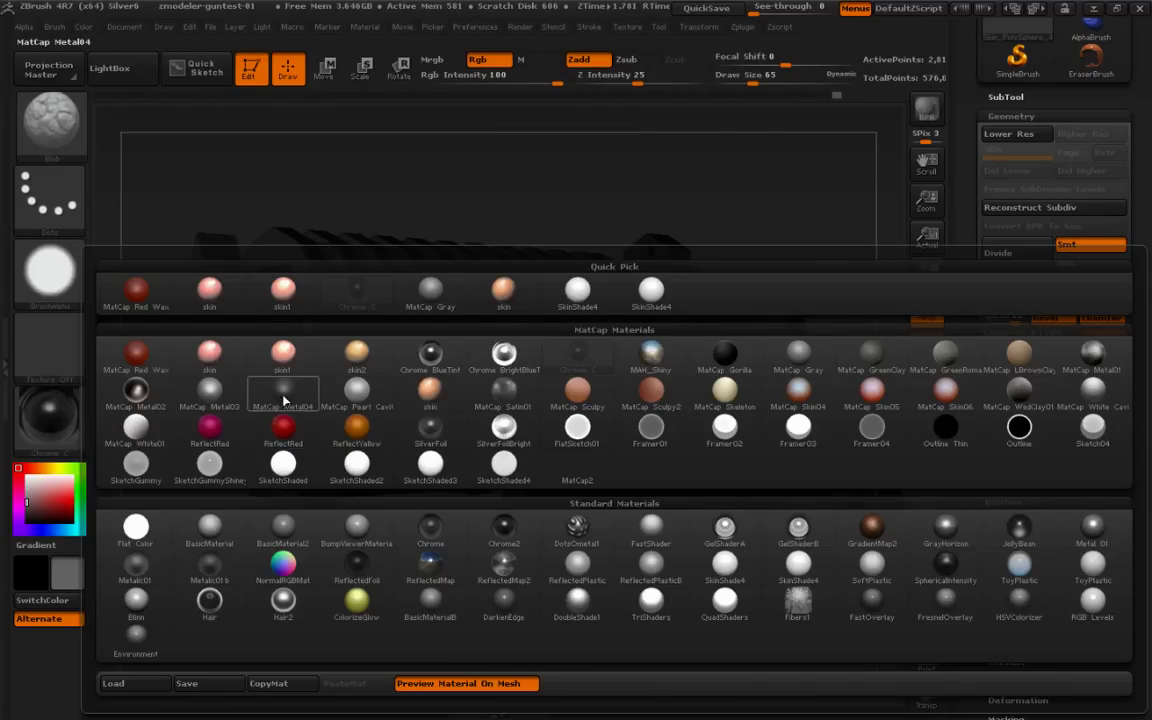
{"action": "left_click", "coordinate": [380, 593]}
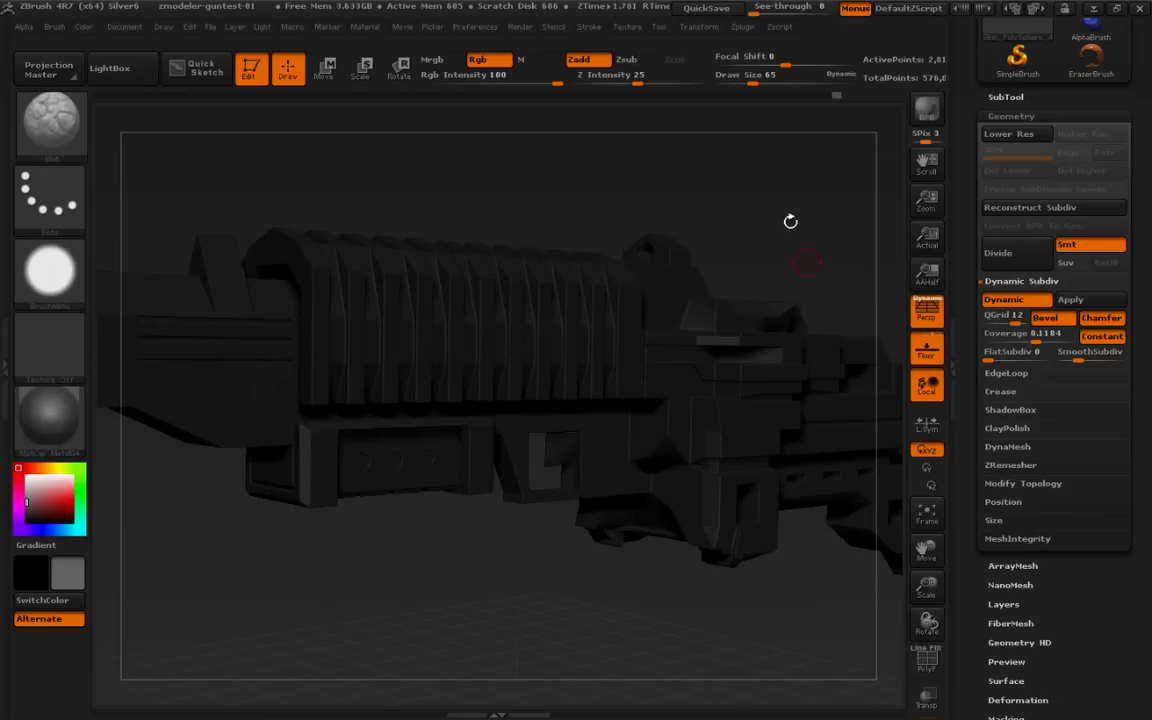
{"action": "left_click", "coordinate": [912, 138]}
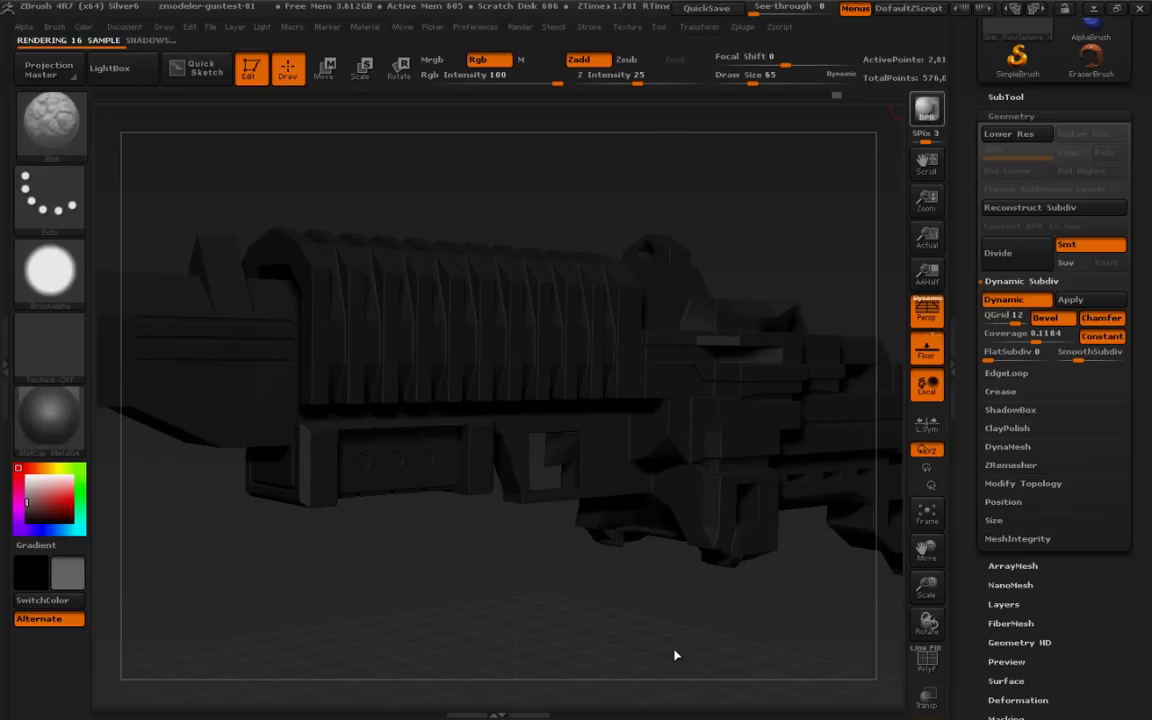